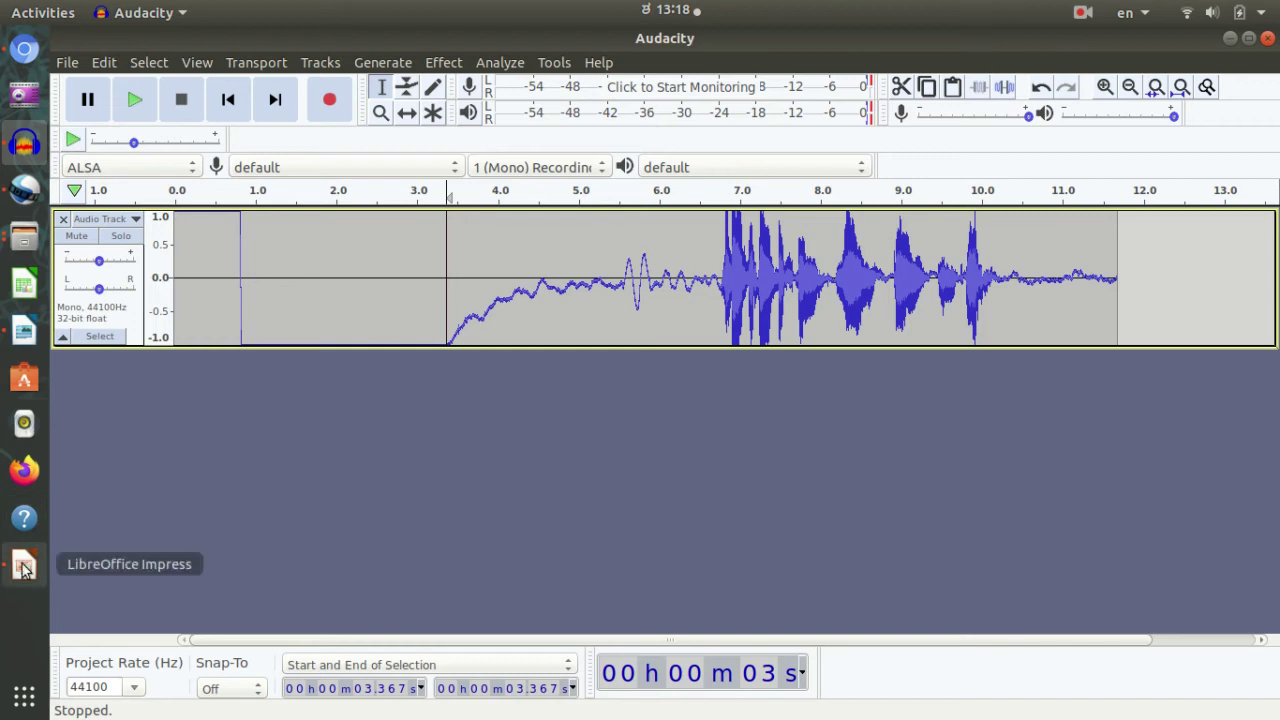
# Switch to the Inertia presentation in LibreOffice Impress and look through the first three slides, ending on the title slide
pyautogui.click(24, 567)
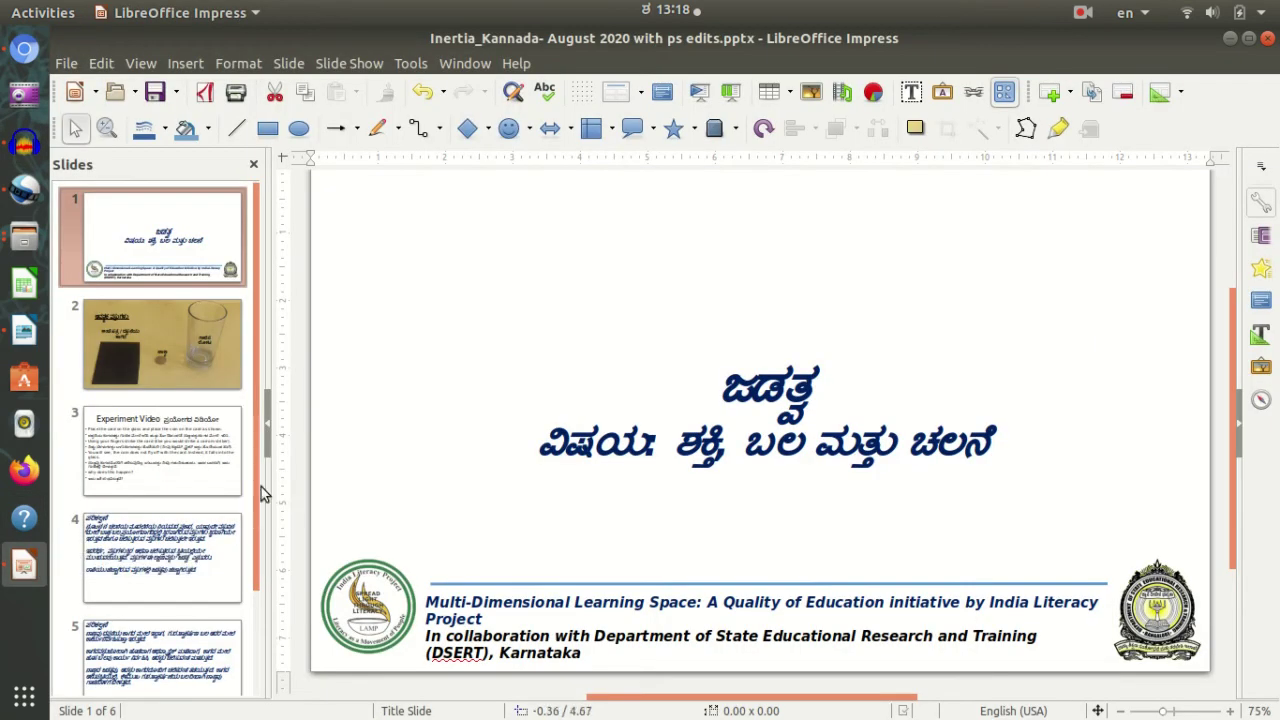
pyautogui.click(161, 331)
pyautogui.click(191, 420)
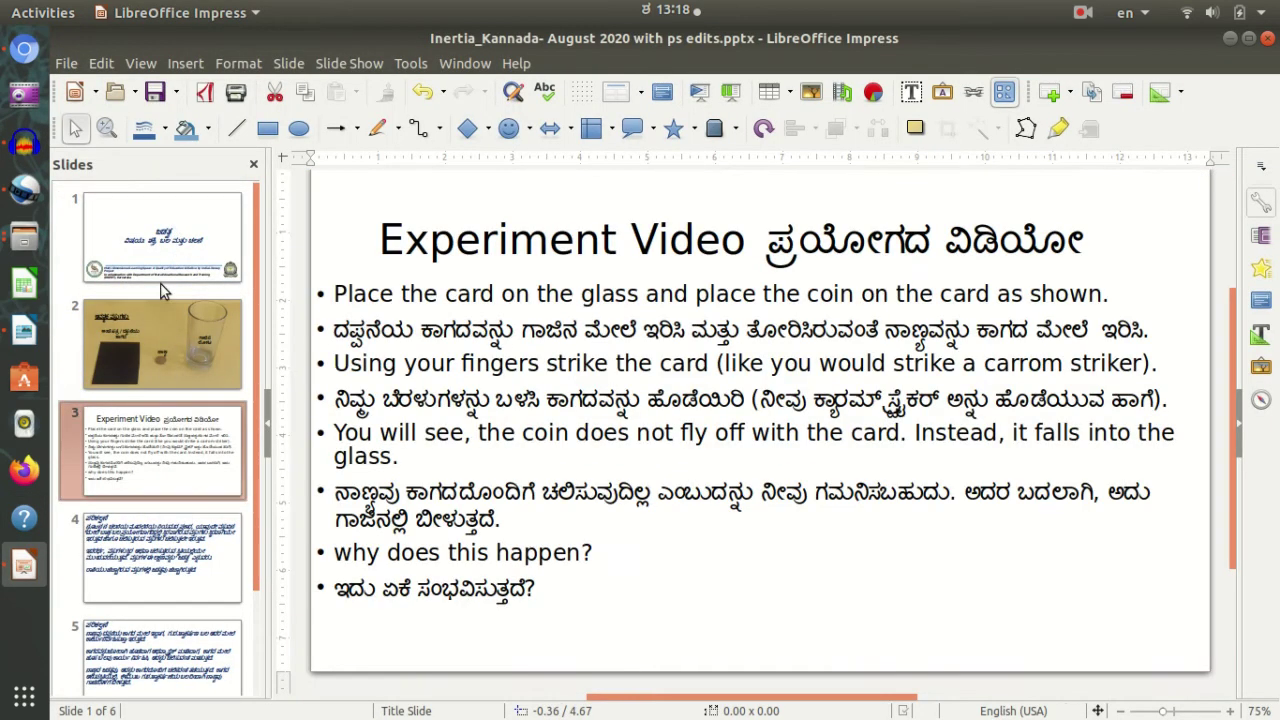
pyautogui.click(163, 226)
# Switch back to Audacity and remove the existing audio track from the project
pyautogui.hotkey('alt', 'Tab')
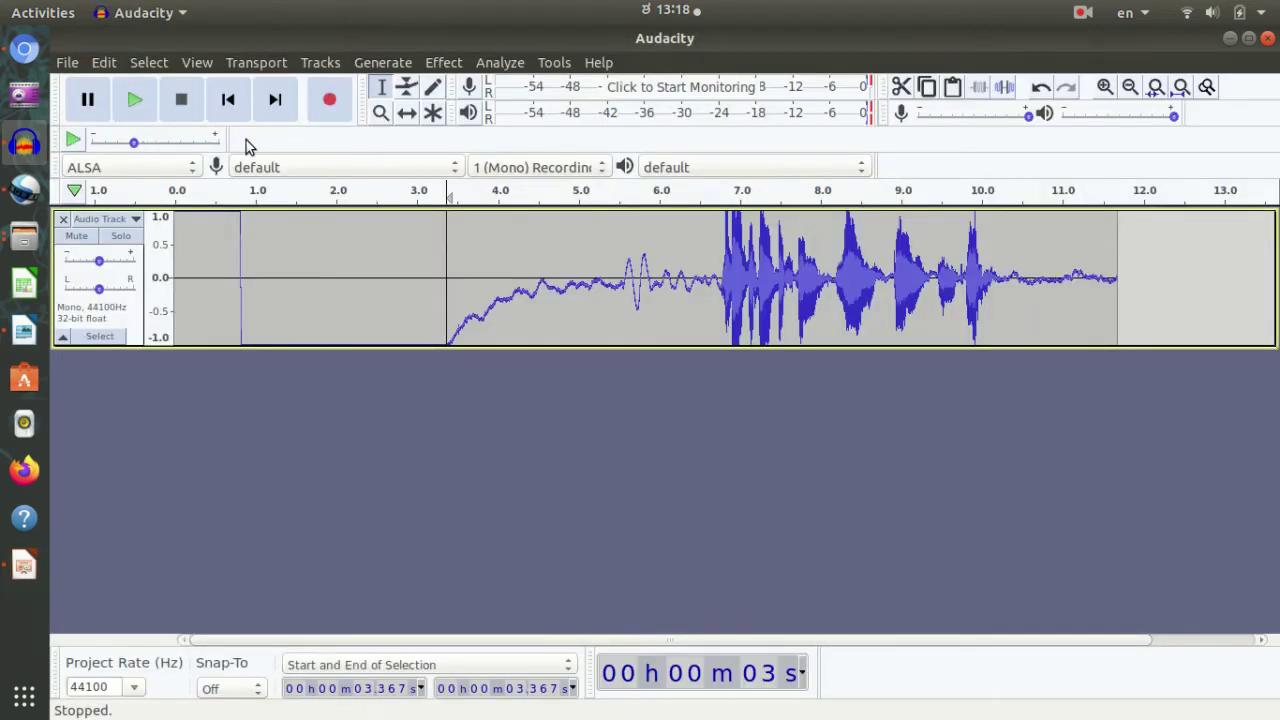
pyautogui.click(62, 218)
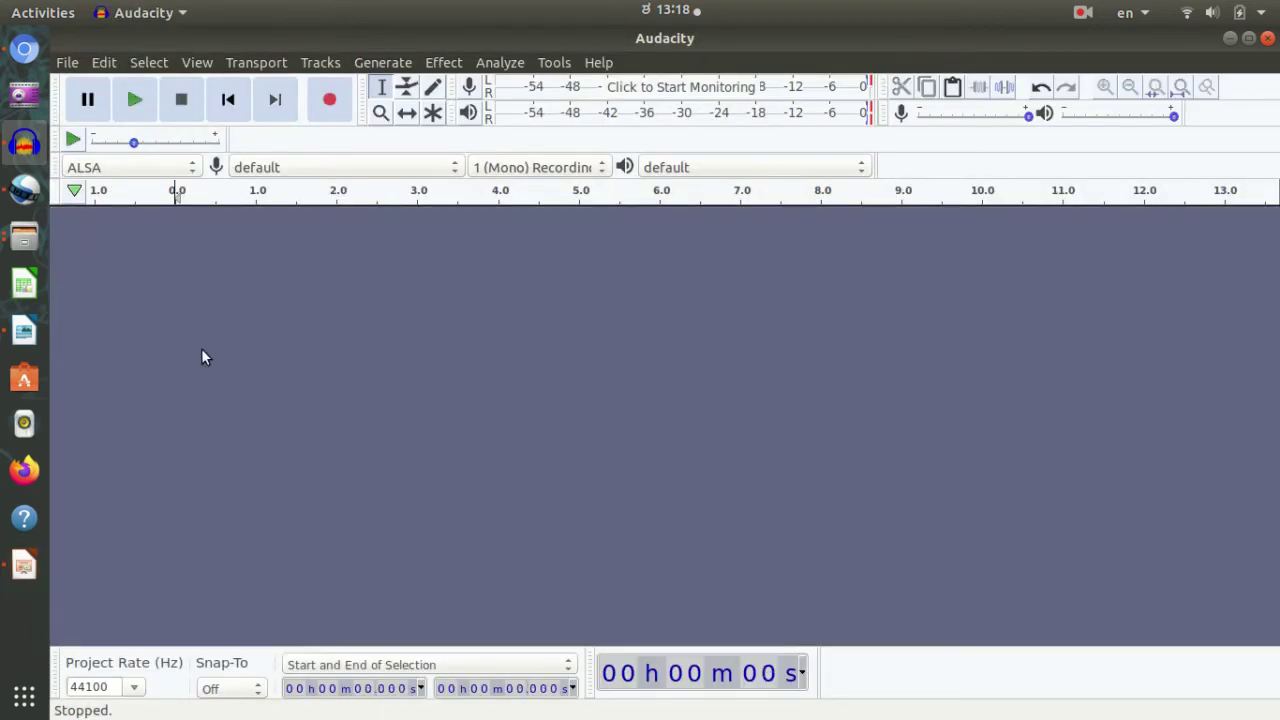
# Record a new voice track in Audacity while reading from the title slide shown in Impress, and stop when the narration is finished
pyautogui.hotkey('alt', 'Tab')
pyautogui.click(185, 300)
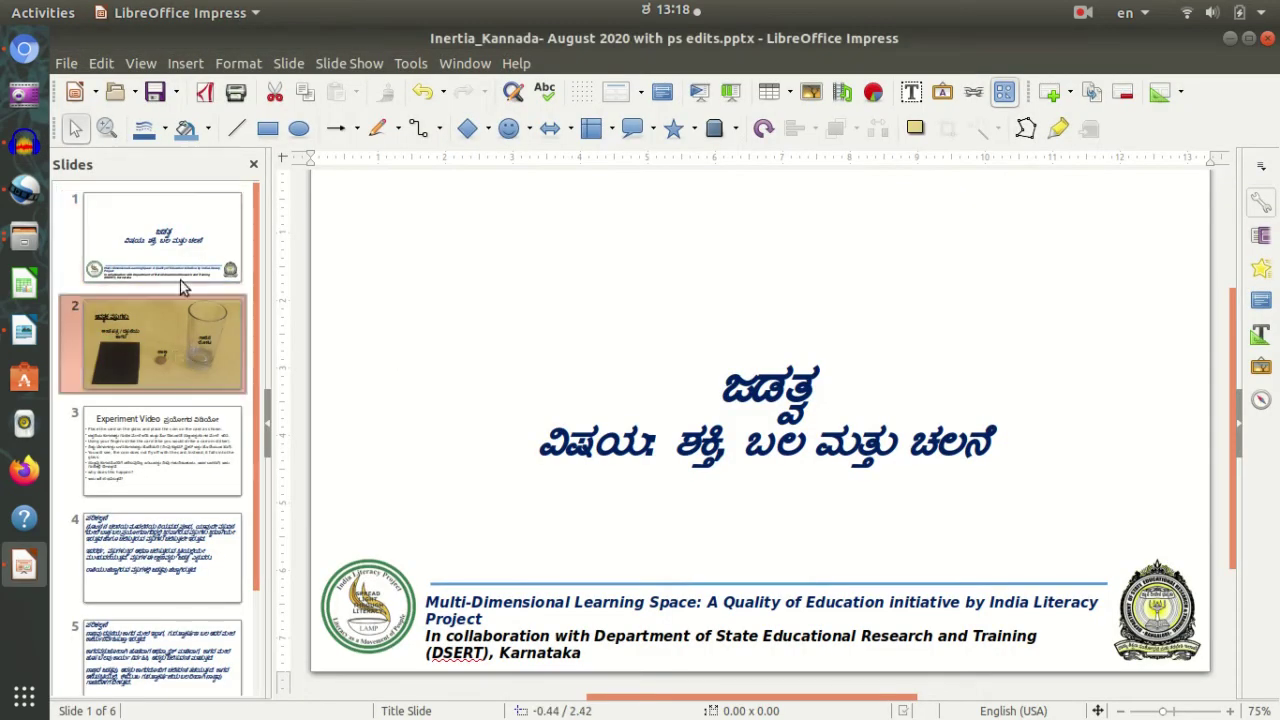
pyautogui.click(204, 274)
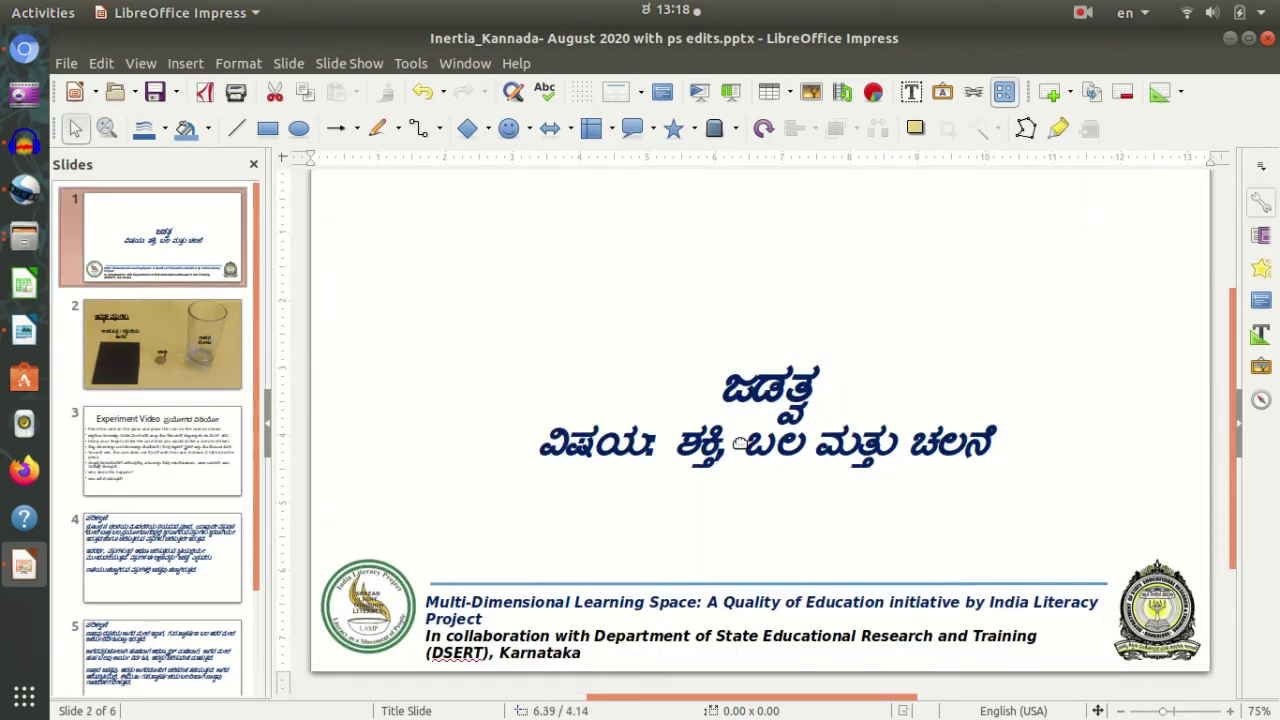
pyautogui.hotkey('alt', 'Tab')
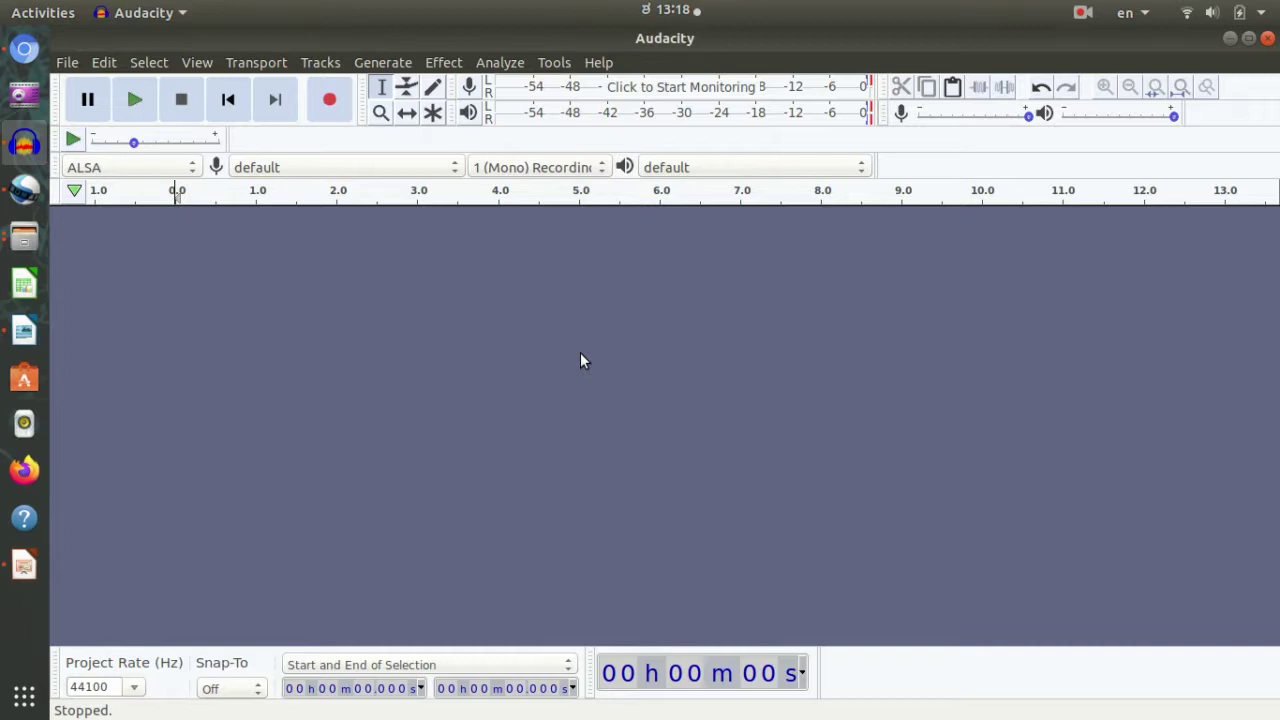
pyautogui.click(329, 102)
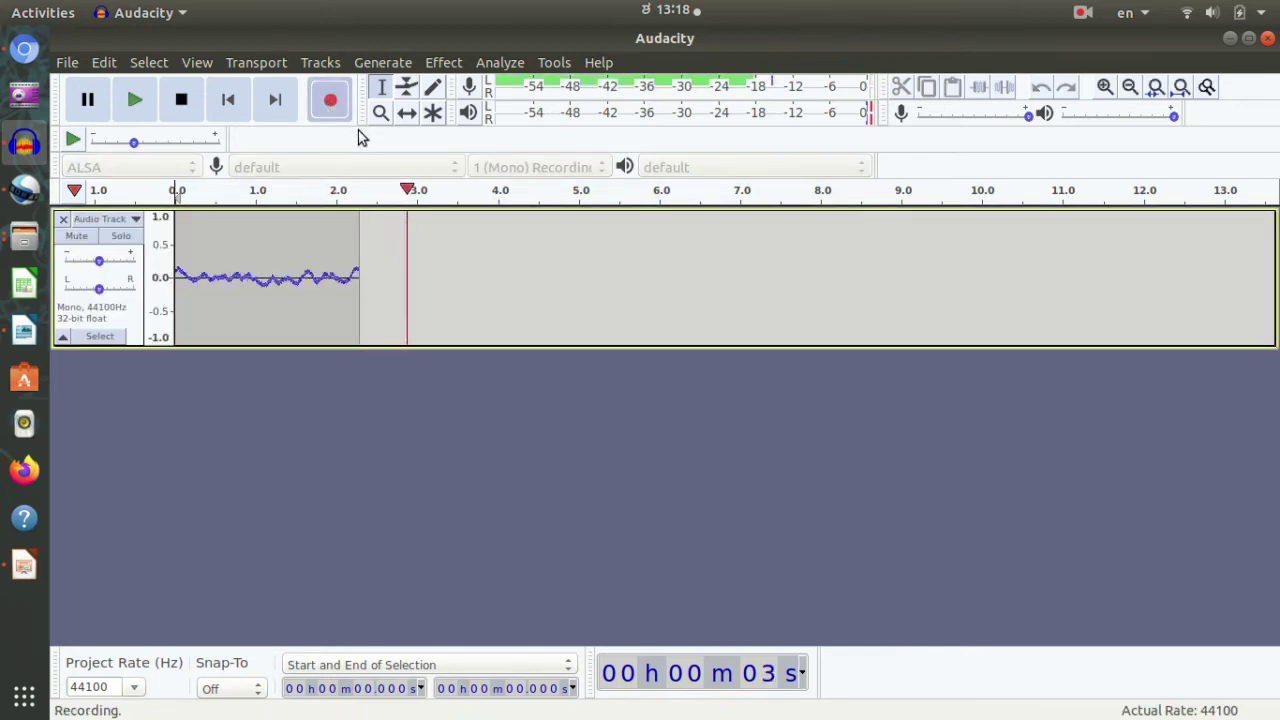
pyautogui.hotkey('alt', 'Tab')
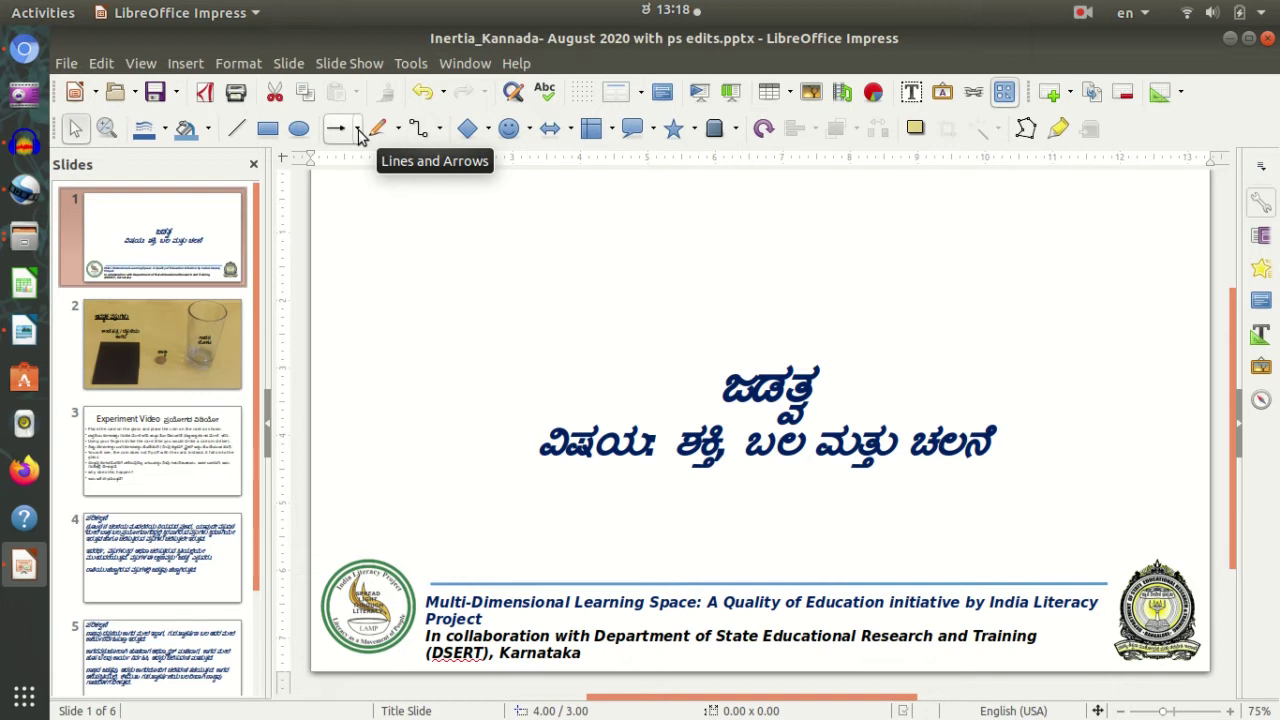
pyautogui.hotkey('alt', 'Tab')
pyautogui.press('space')
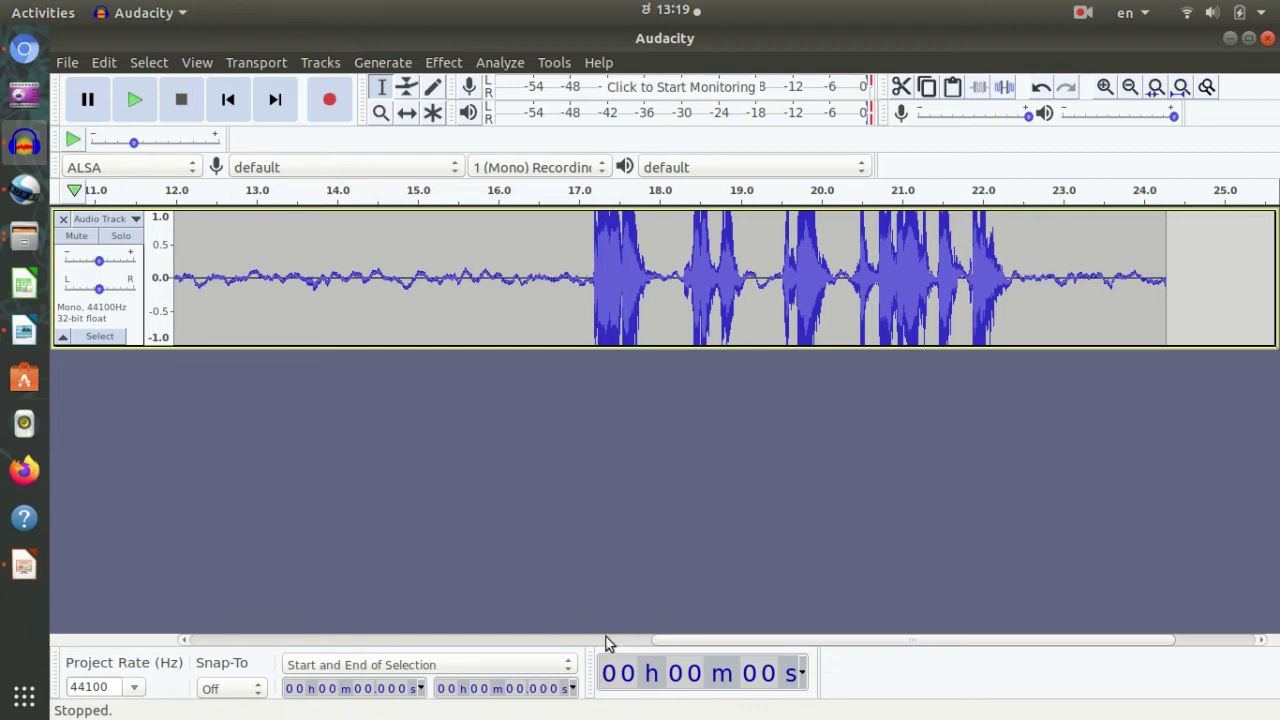
# Play back the recorded speech from just before the first spoken words, at about 6.4 seconds
pyautogui.moveTo(690, 645); pyautogui.dragTo(63, 666)
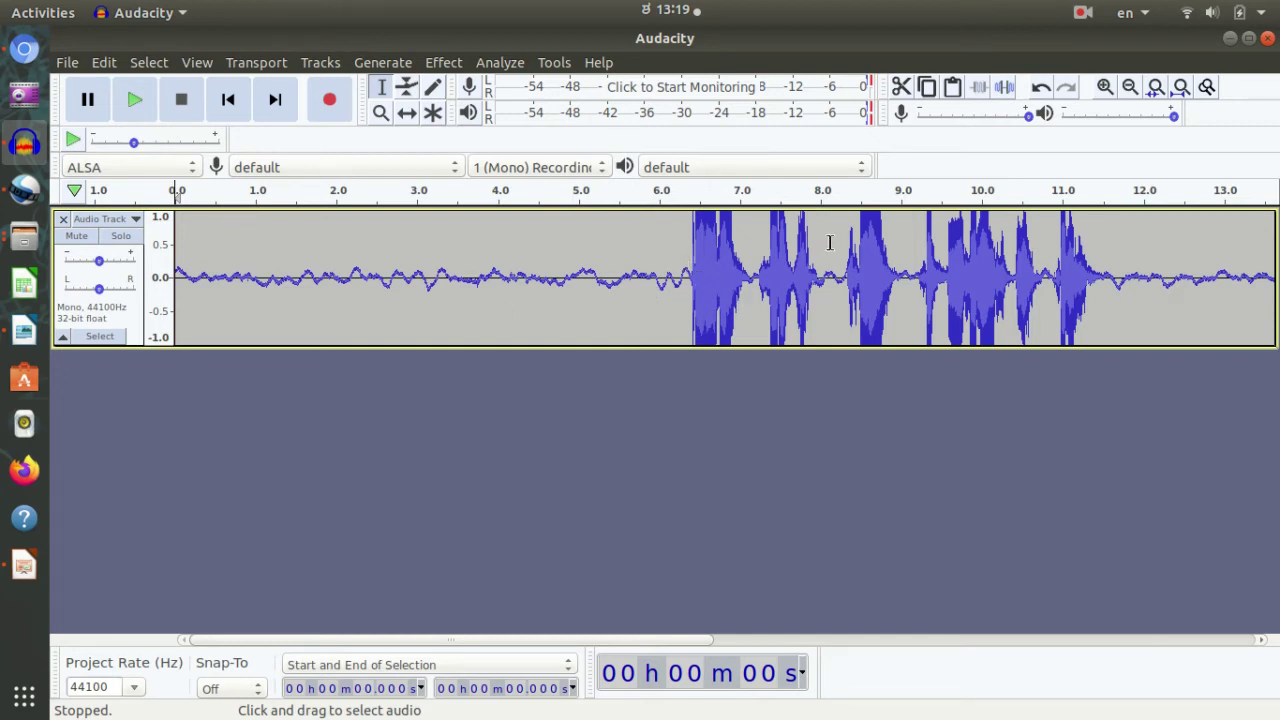
pyautogui.moveTo(650, 276); pyautogui.dragTo(237, 312)
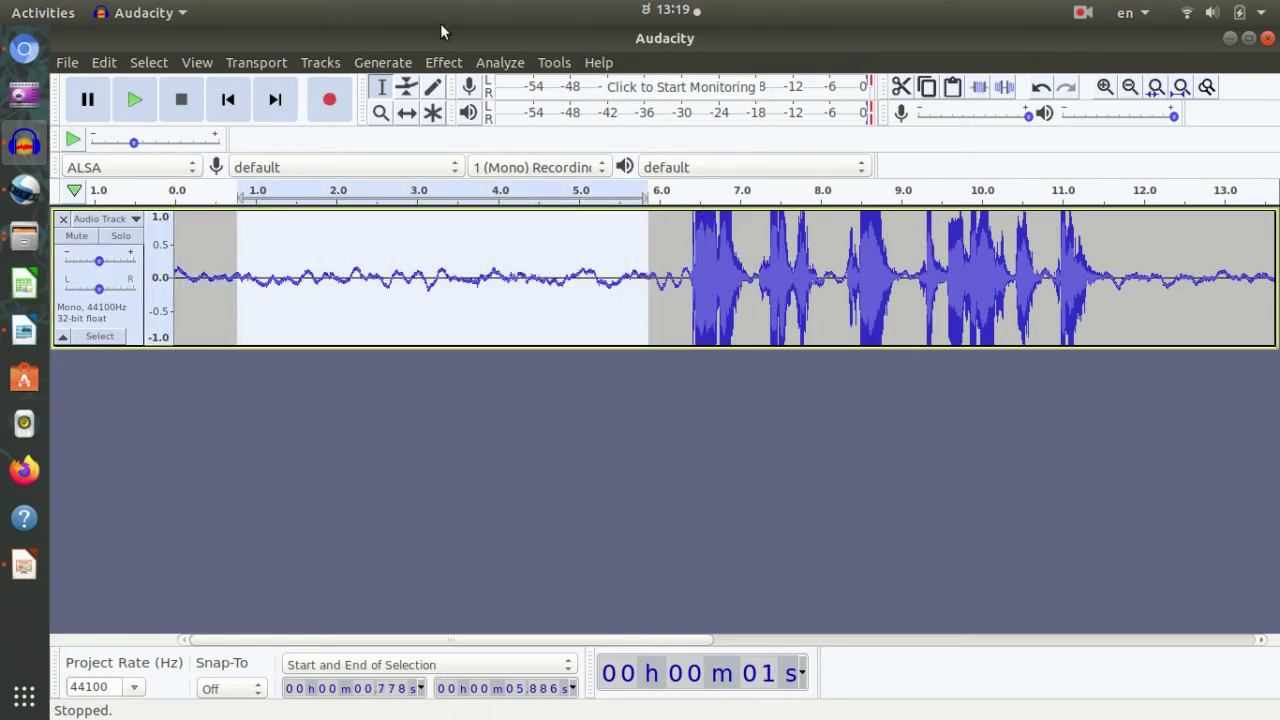
pyautogui.click(587, 505)
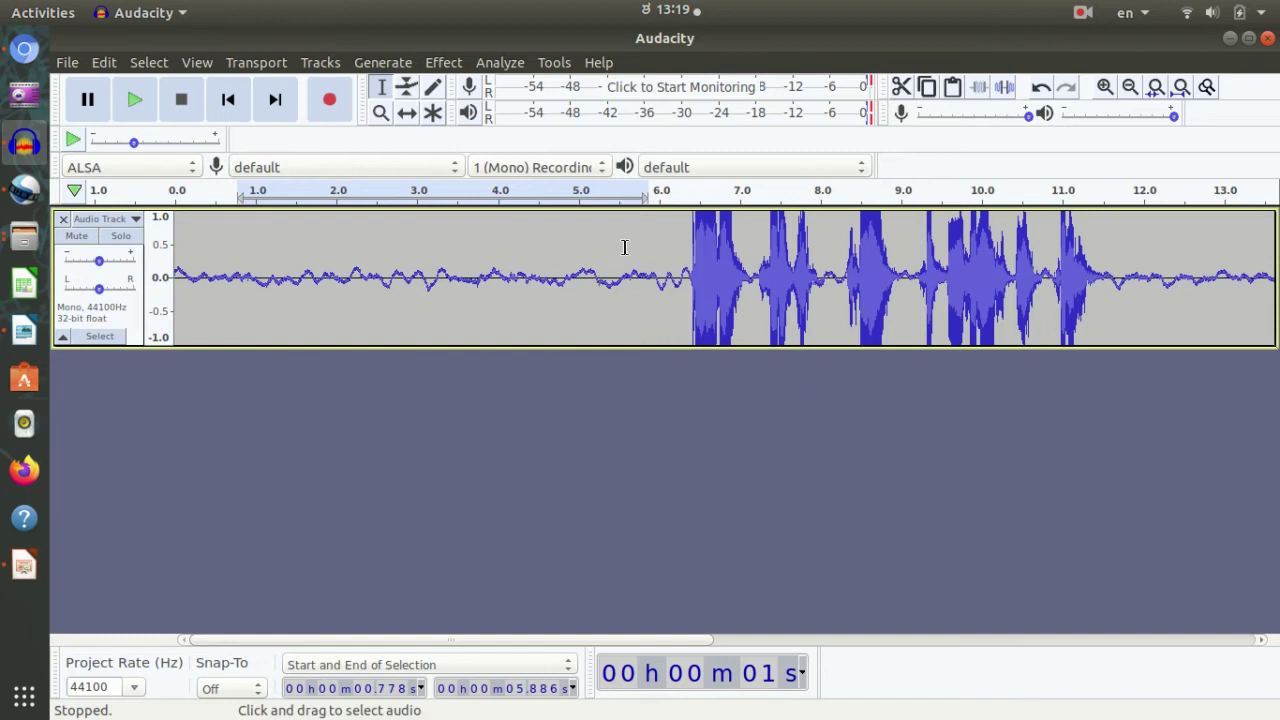
pyautogui.click(690, 245)
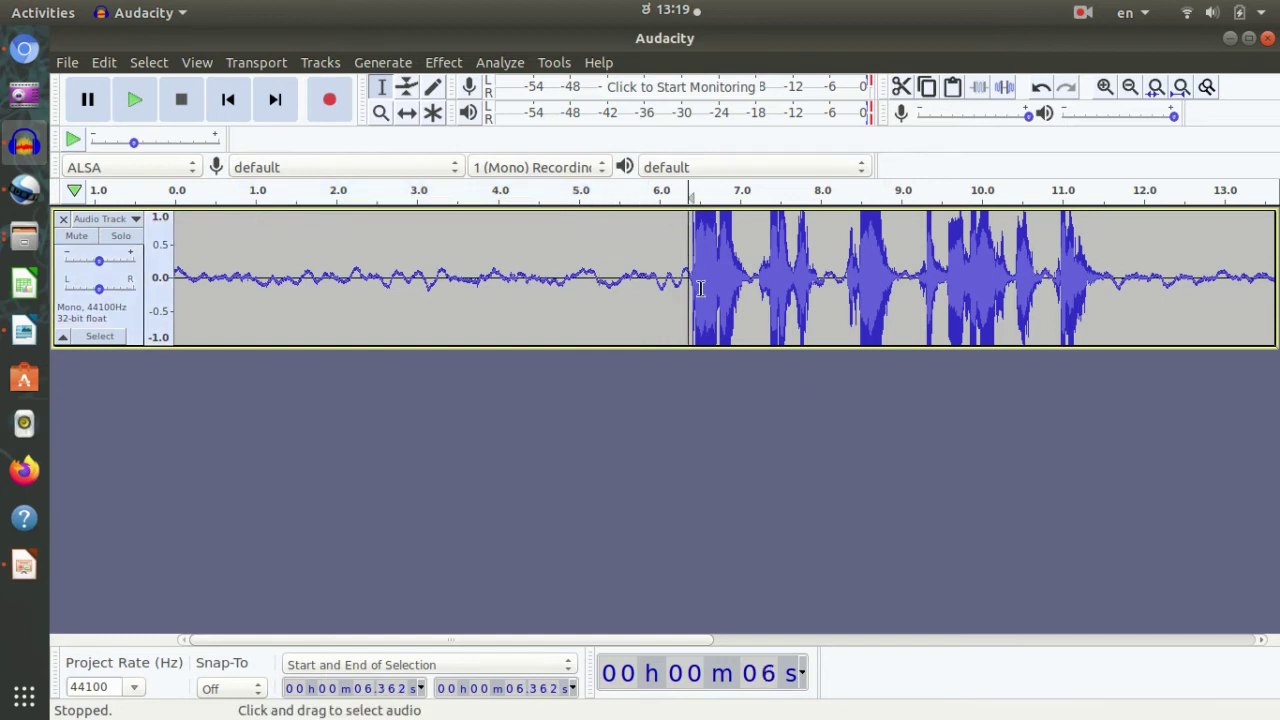
pyautogui.press('space')
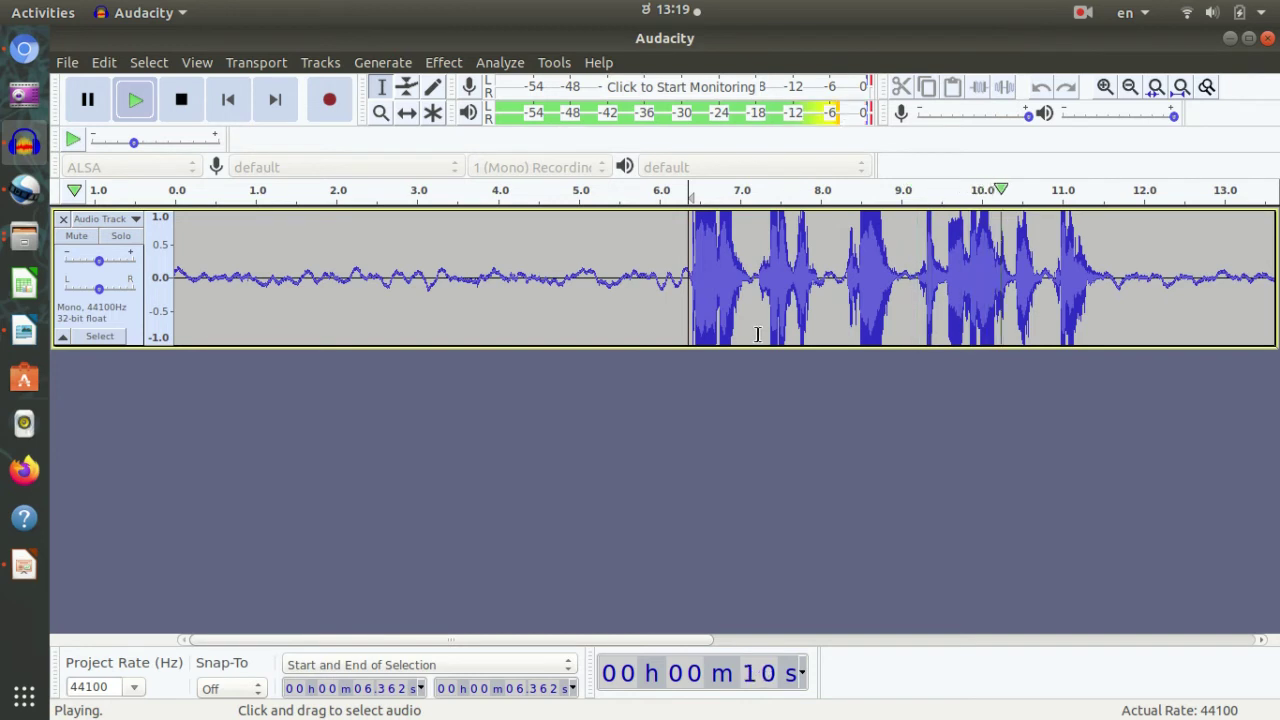
pyautogui.press('space')
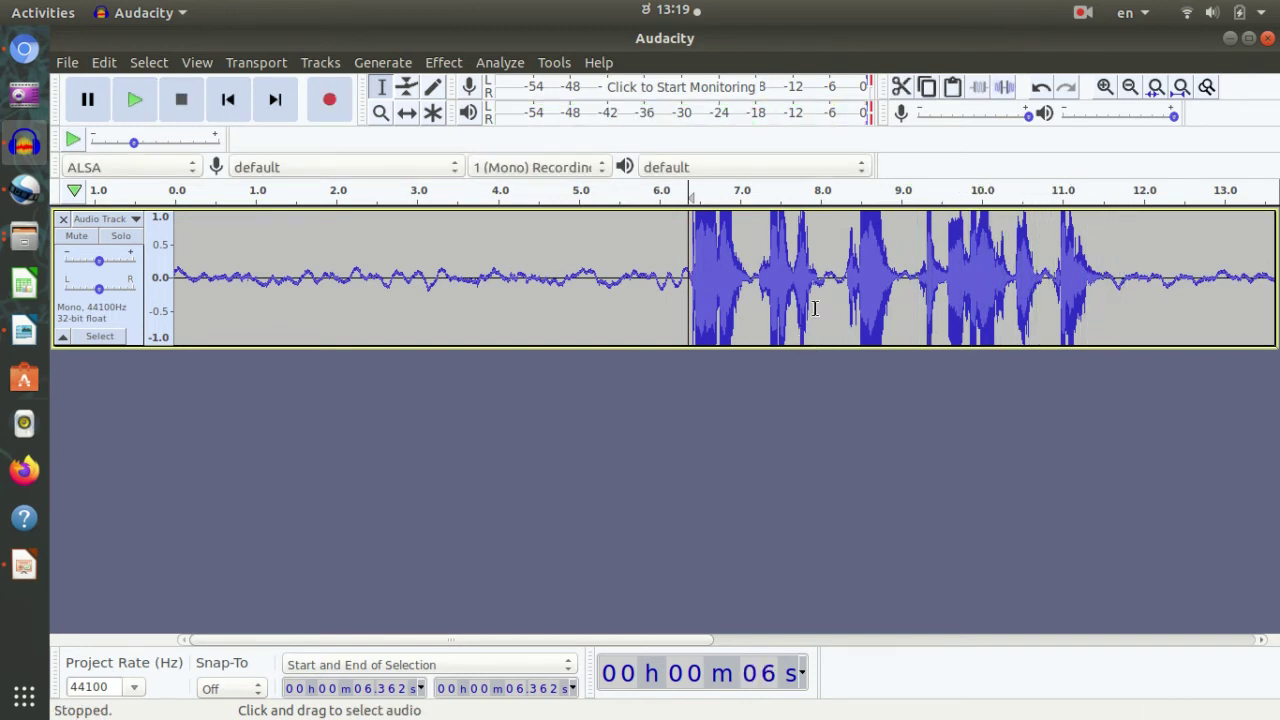
# Capture a noise profile for Noise Reduction from the speech-free section between 0 and about 5.5 seconds
pyautogui.moveTo(623, 277); pyautogui.dragTo(171, 340)
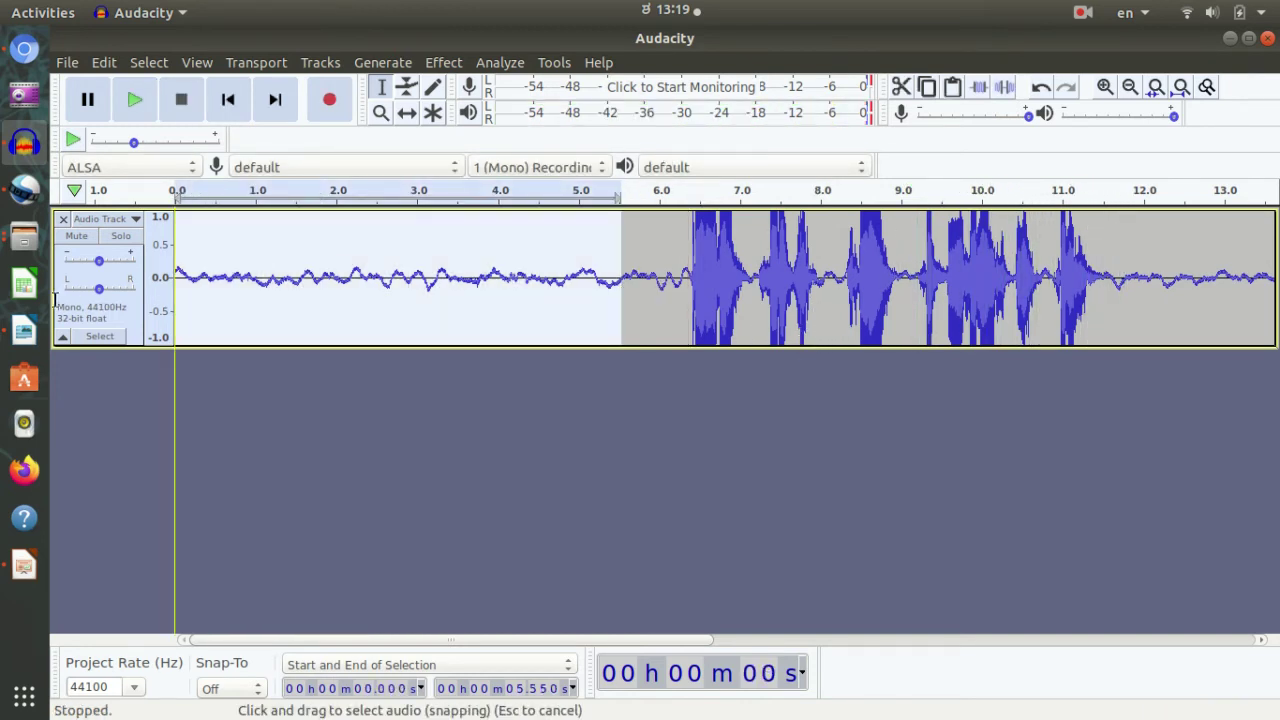
pyautogui.click(430, 63)
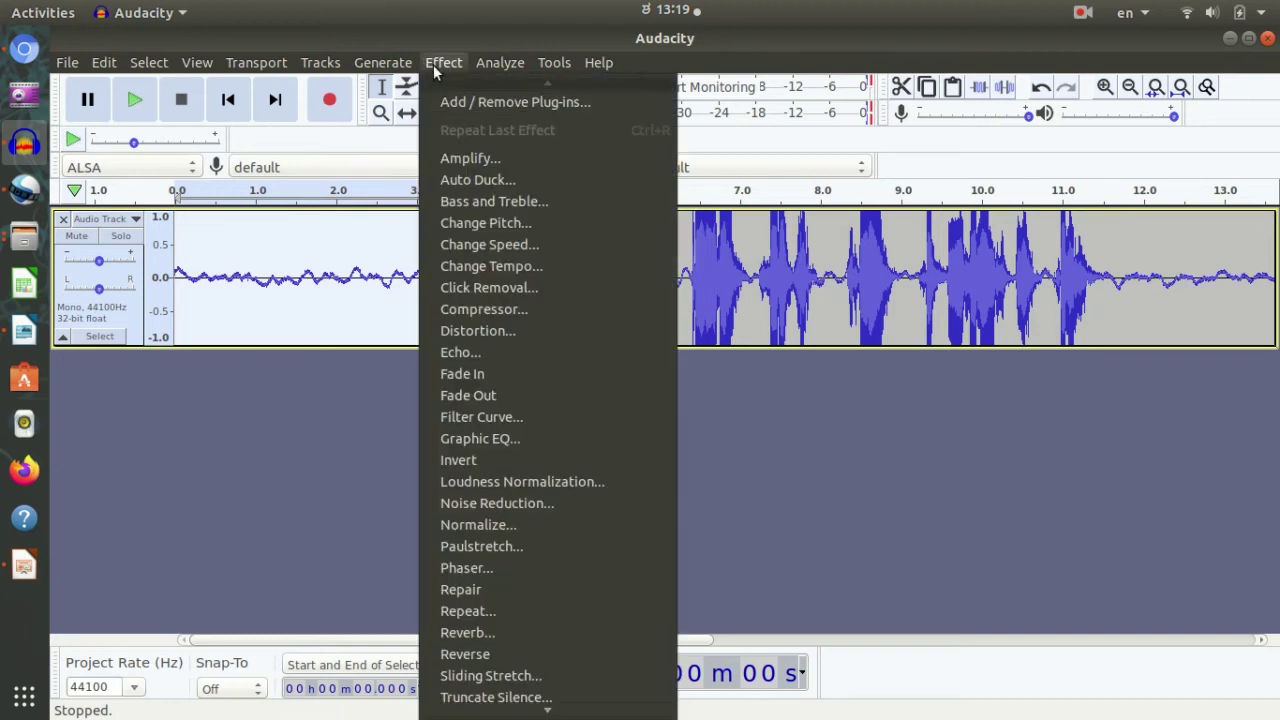
pyautogui.click(552, 504)
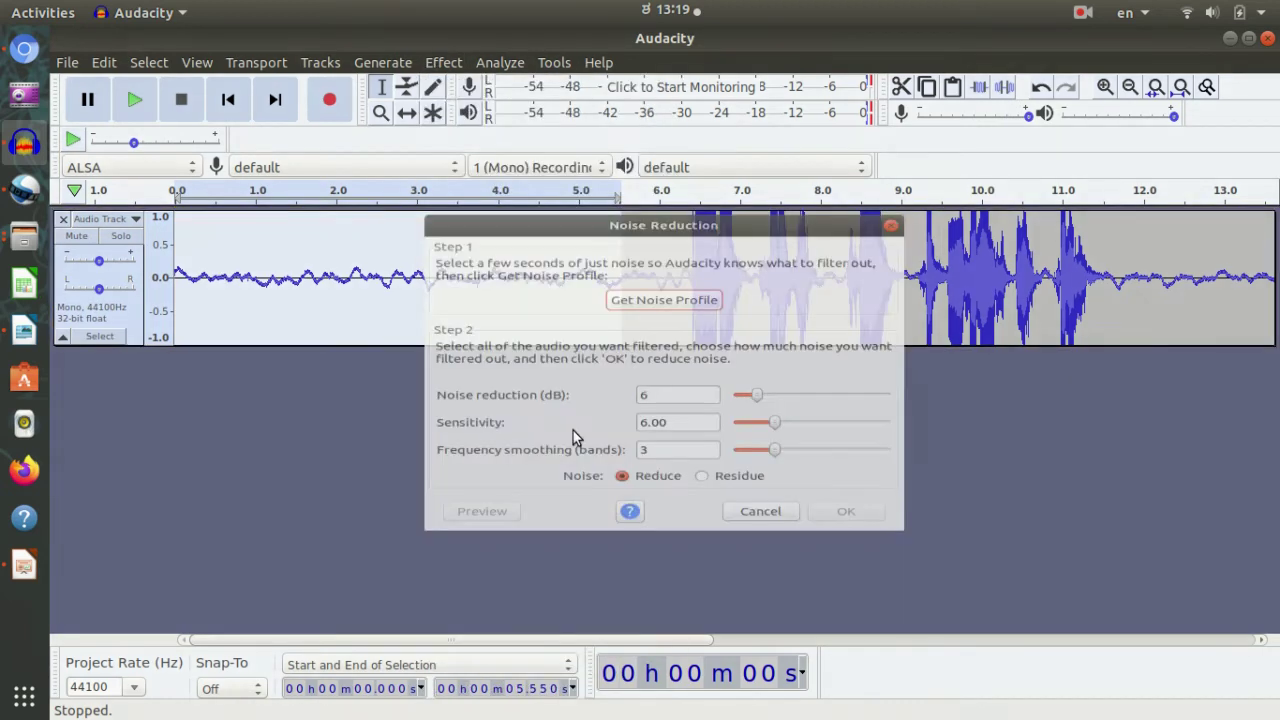
pyautogui.click(657, 283)
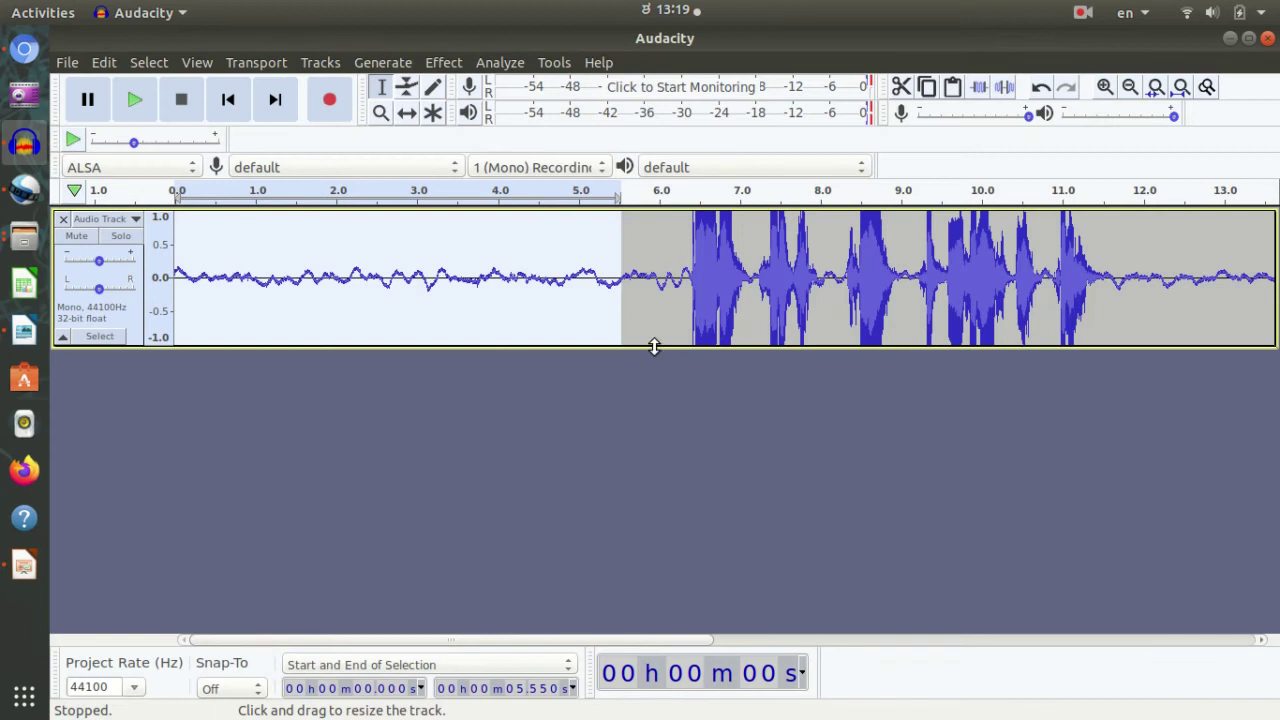
# Apply Noise Reduction twice to the whole audio track with the captured noise profile
pyautogui.doubleClick(606, 214)
pyautogui.click(499, 62)
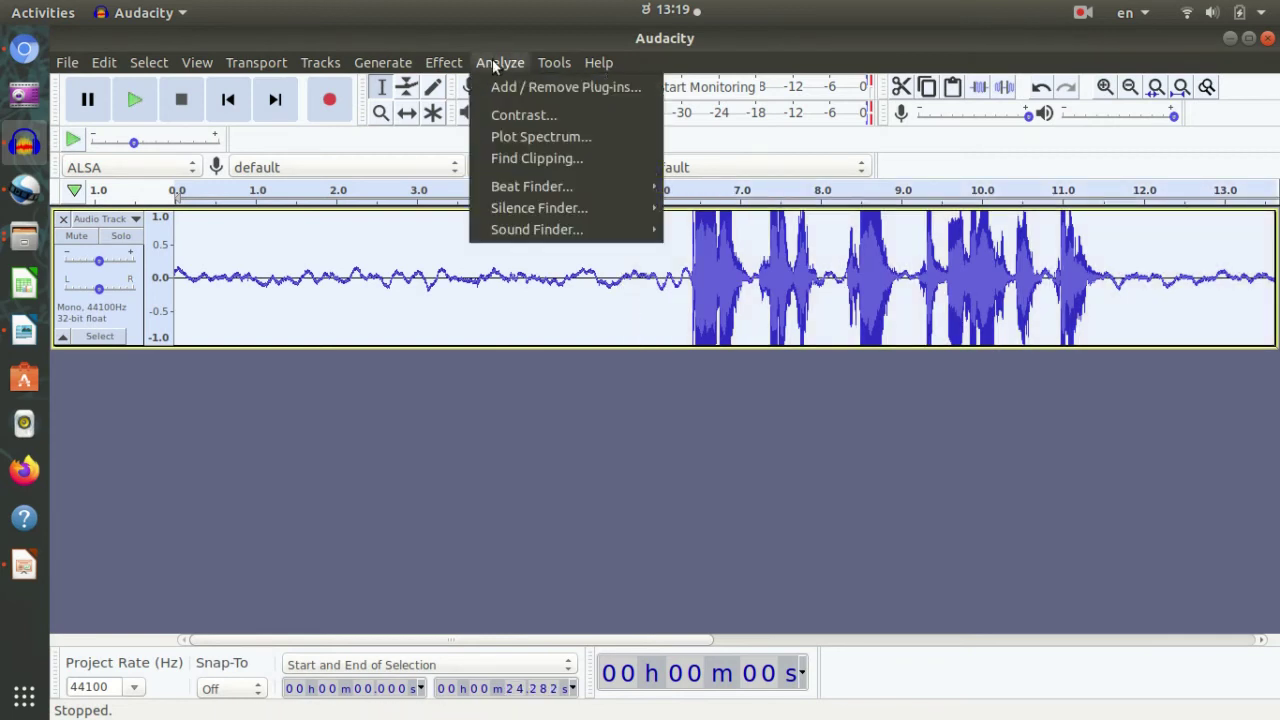
pyautogui.moveTo(443, 62)
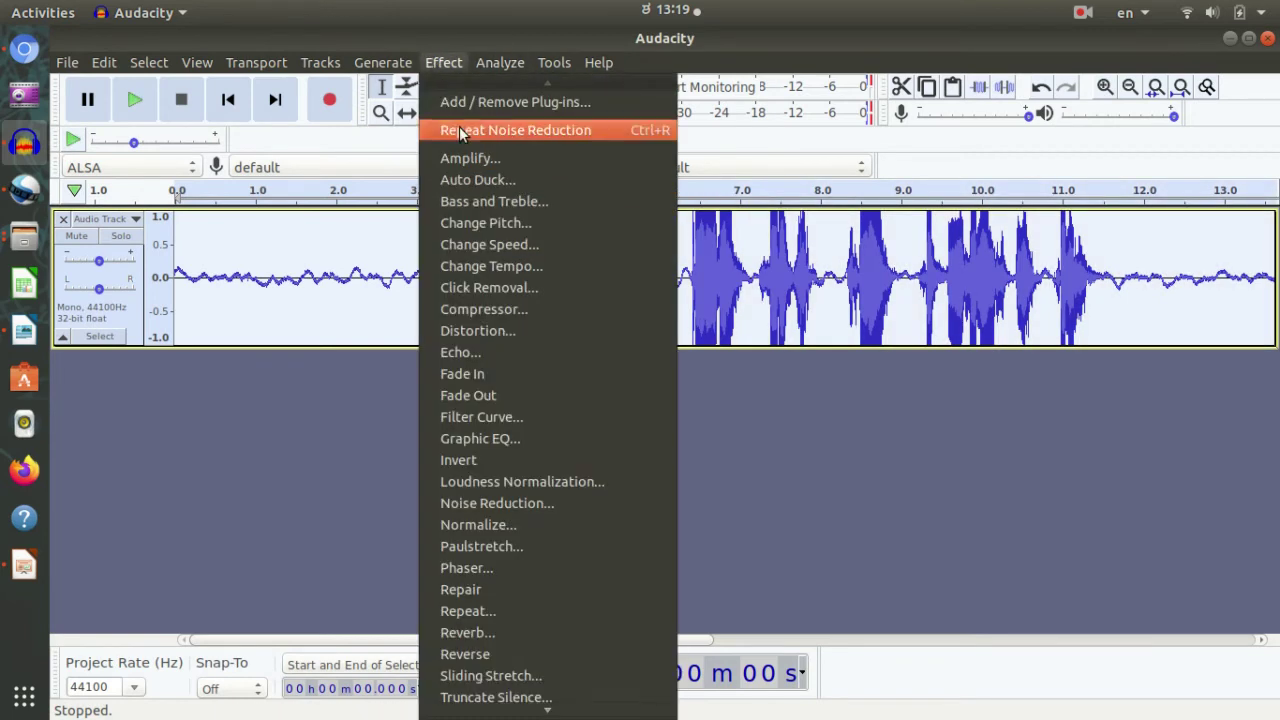
pyautogui.click(457, 129)
pyautogui.click(443, 62)
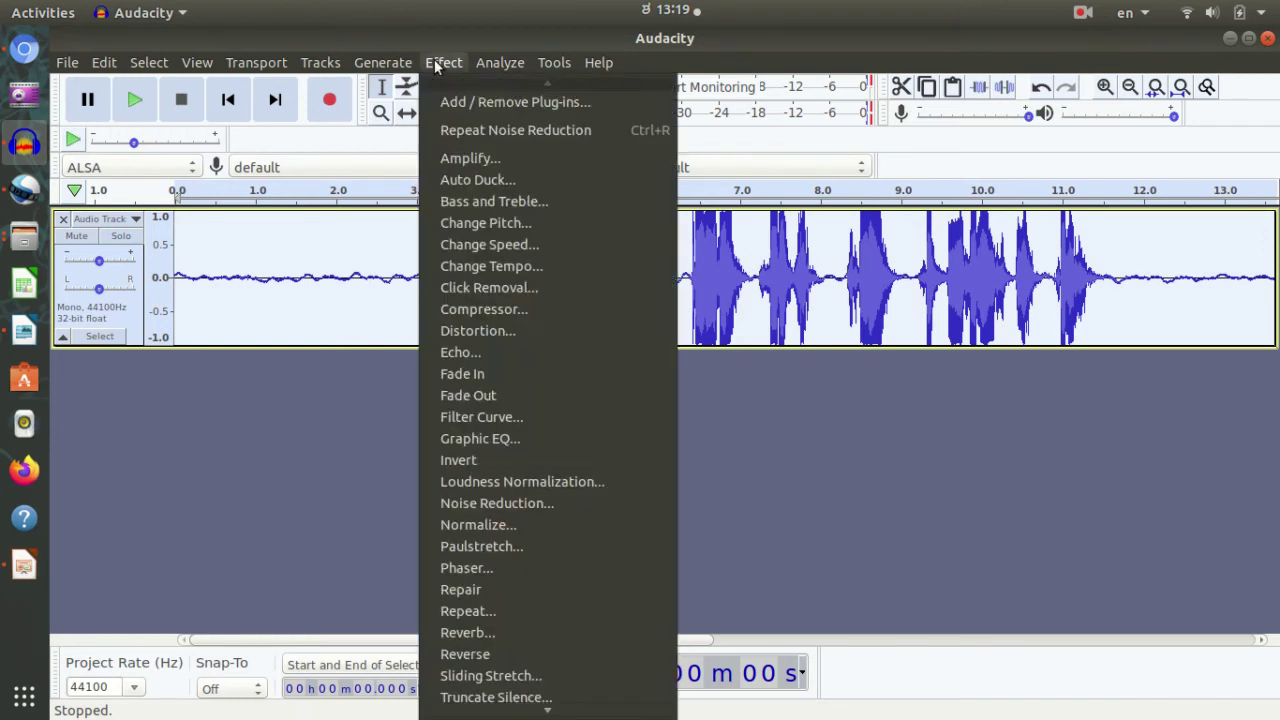
pyautogui.click(463, 130)
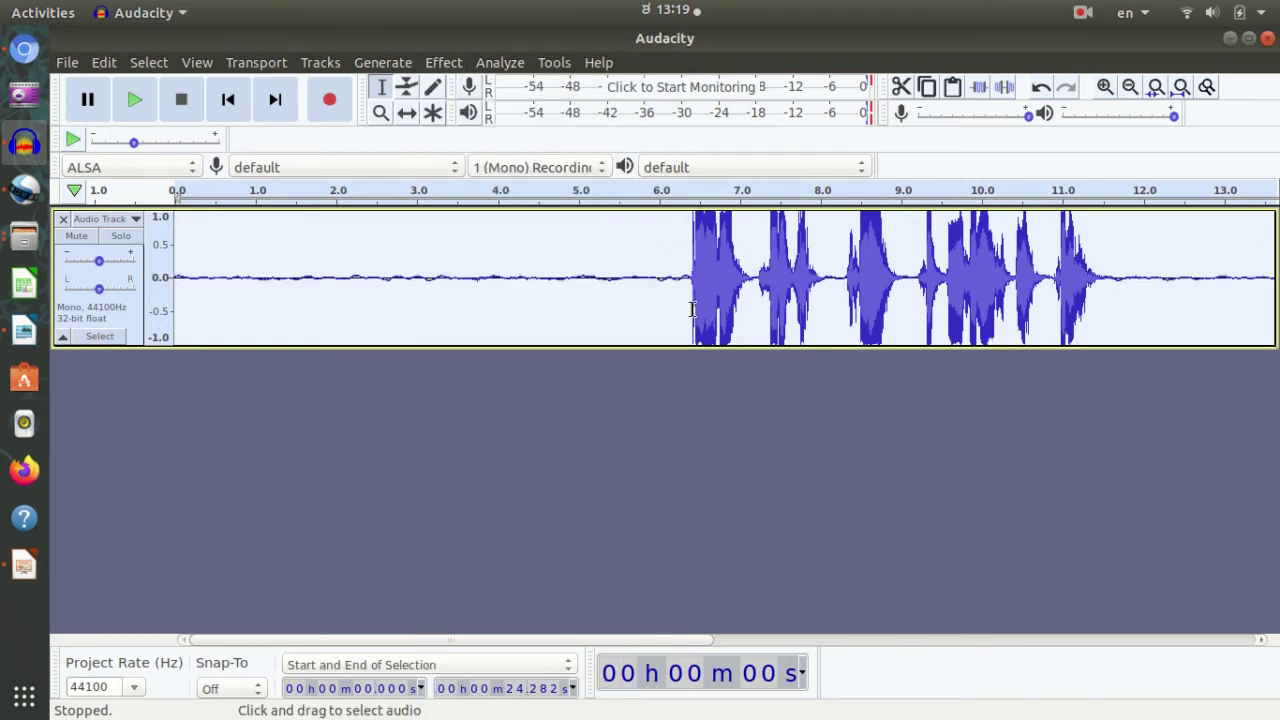
# Play back the noise-reduced speech from about 6.2 seconds to check how it sounds
pyautogui.click(672, 233)
pyautogui.press('space')
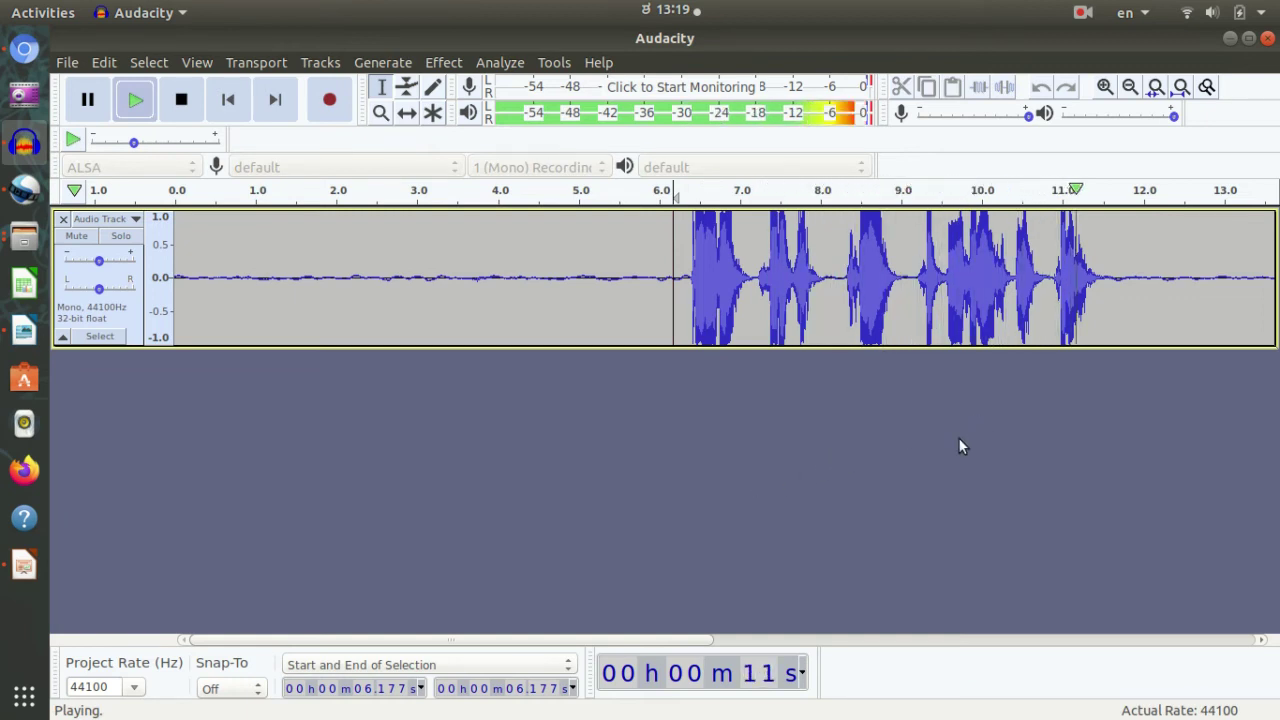
pyautogui.press('space')
# Delete about 5.5 seconds of silence before the speech and all audio after about 8.3 seconds on the shortened track
pyautogui.moveTo(618, 298); pyautogui.dragTo(3, 370)
pyautogui.press('Delete')
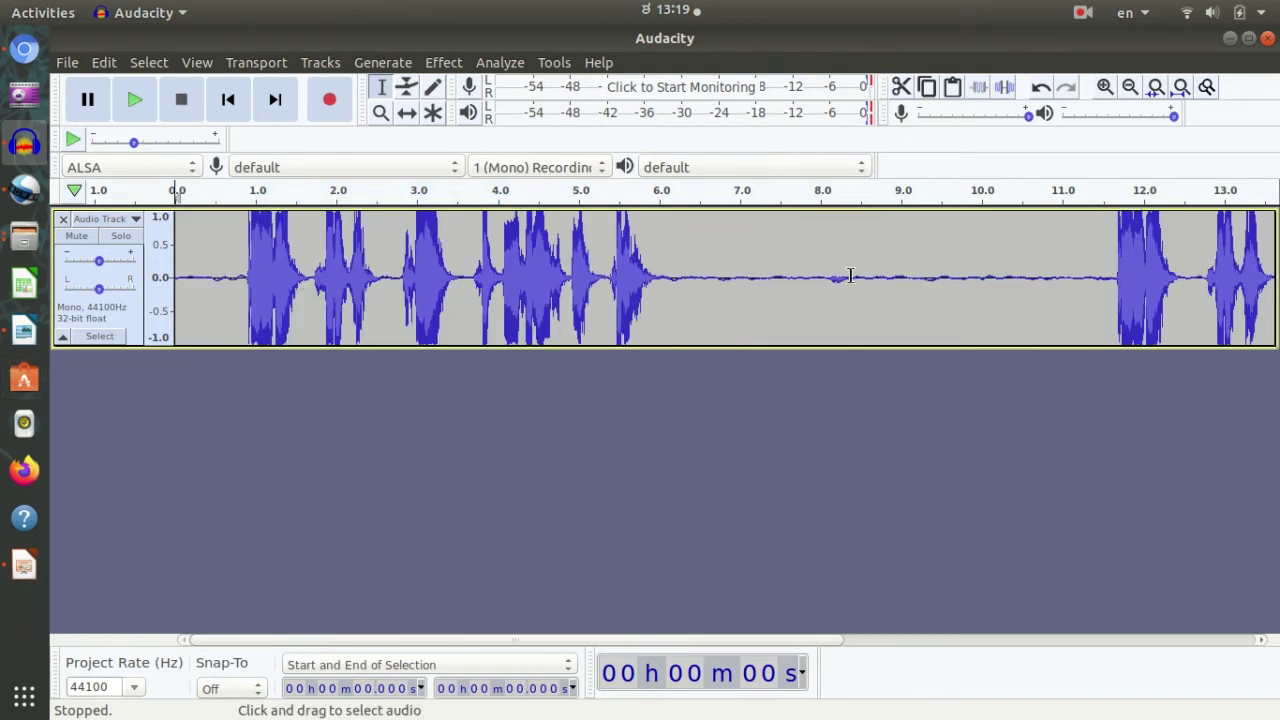
pyautogui.moveTo(850, 276); pyautogui.dragTo(1118, 269)
pyautogui.press('Delete')
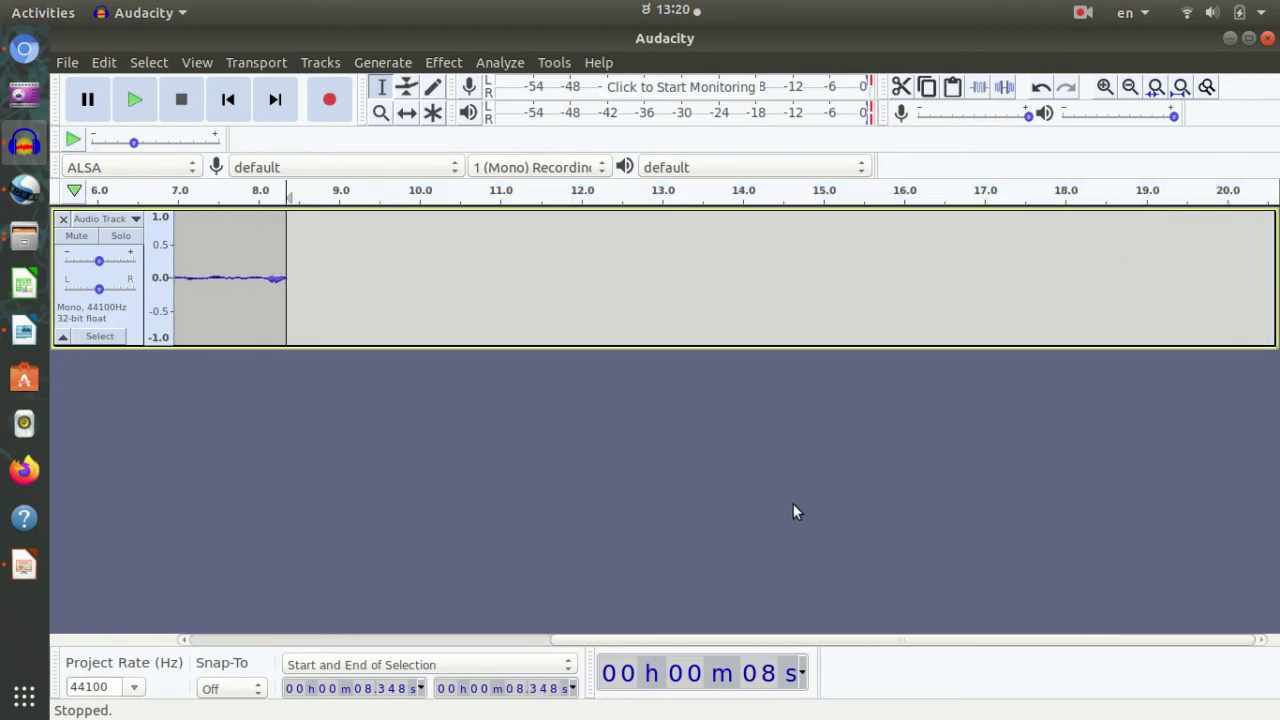
pyautogui.moveTo(874, 641); pyautogui.dragTo(166, 689)
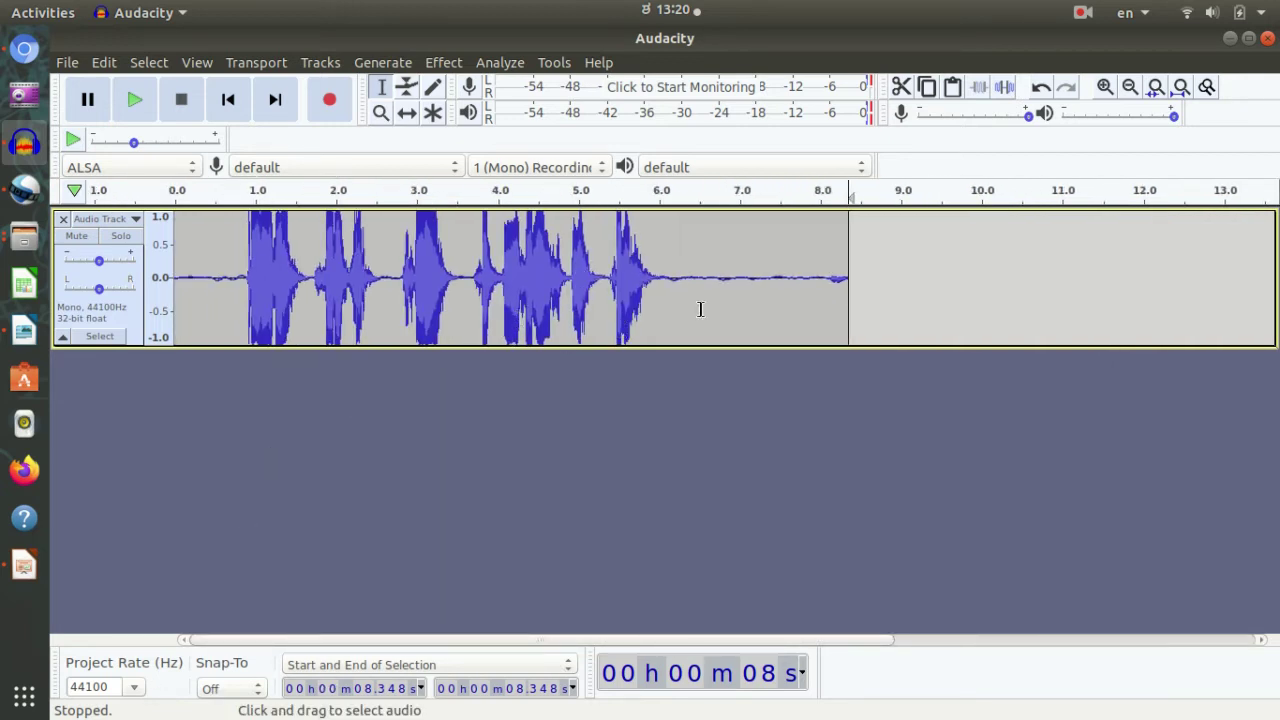
# Export the audio as an MP3 named S1 in the Recorded FIles folder, leaving the metadata tags empty
pyautogui.click(66, 63)
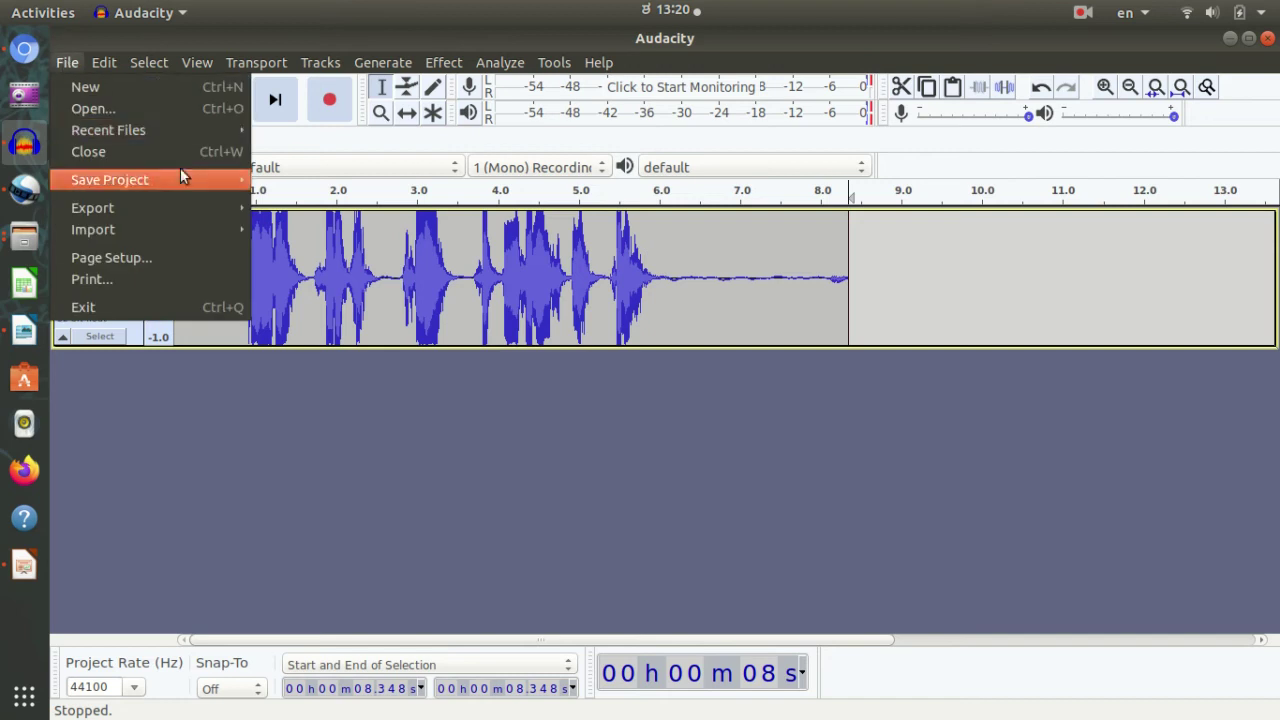
pyautogui.moveTo(167, 206)
pyautogui.click(286, 214)
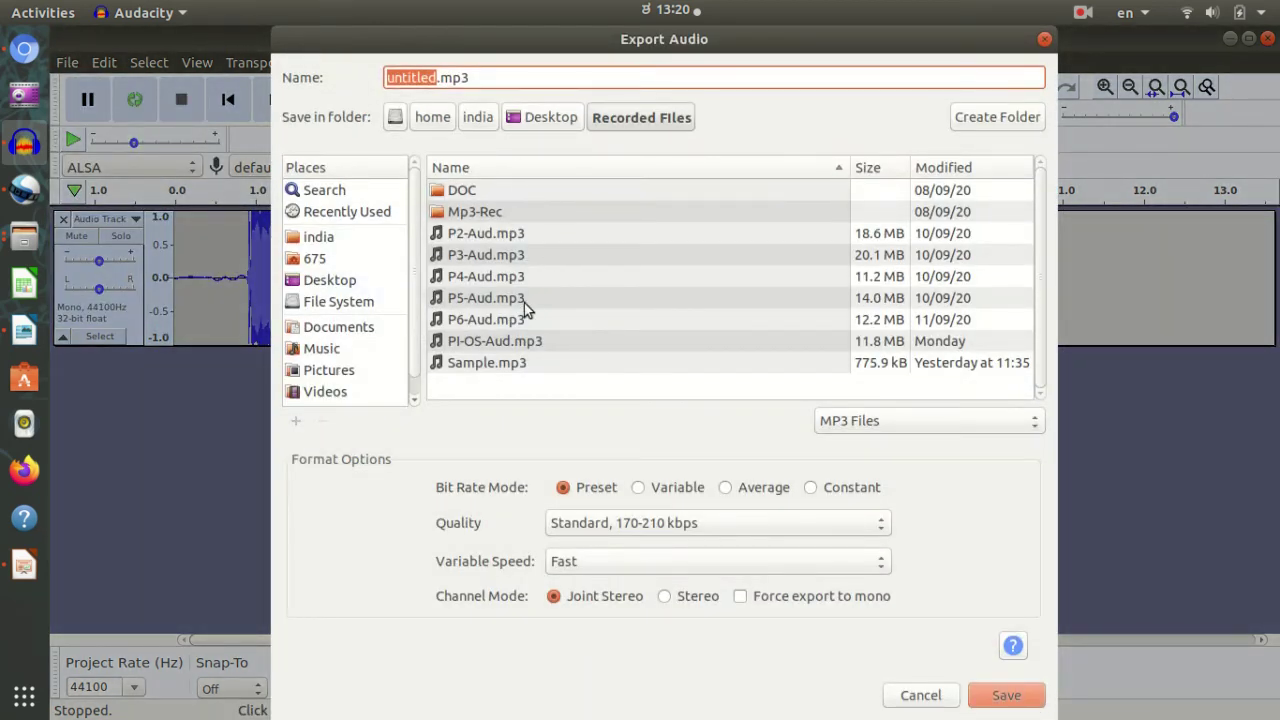
pyautogui.write('S1')
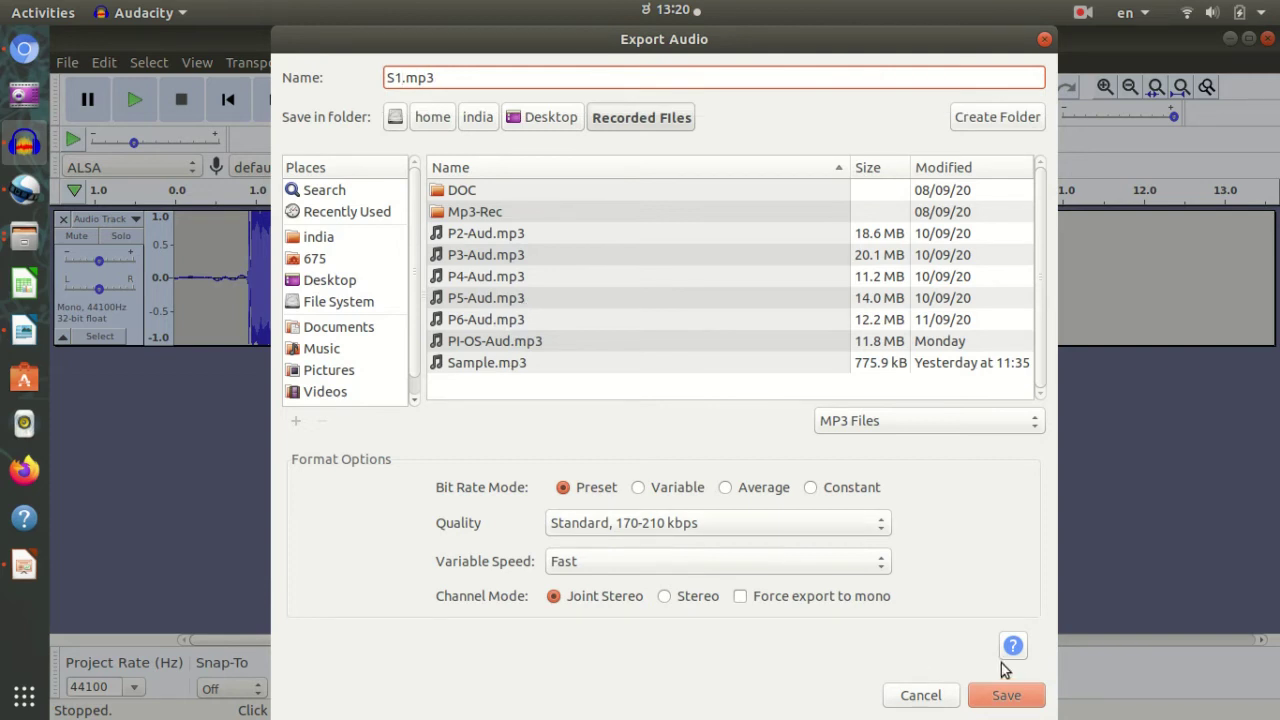
pyautogui.click(1004, 696)
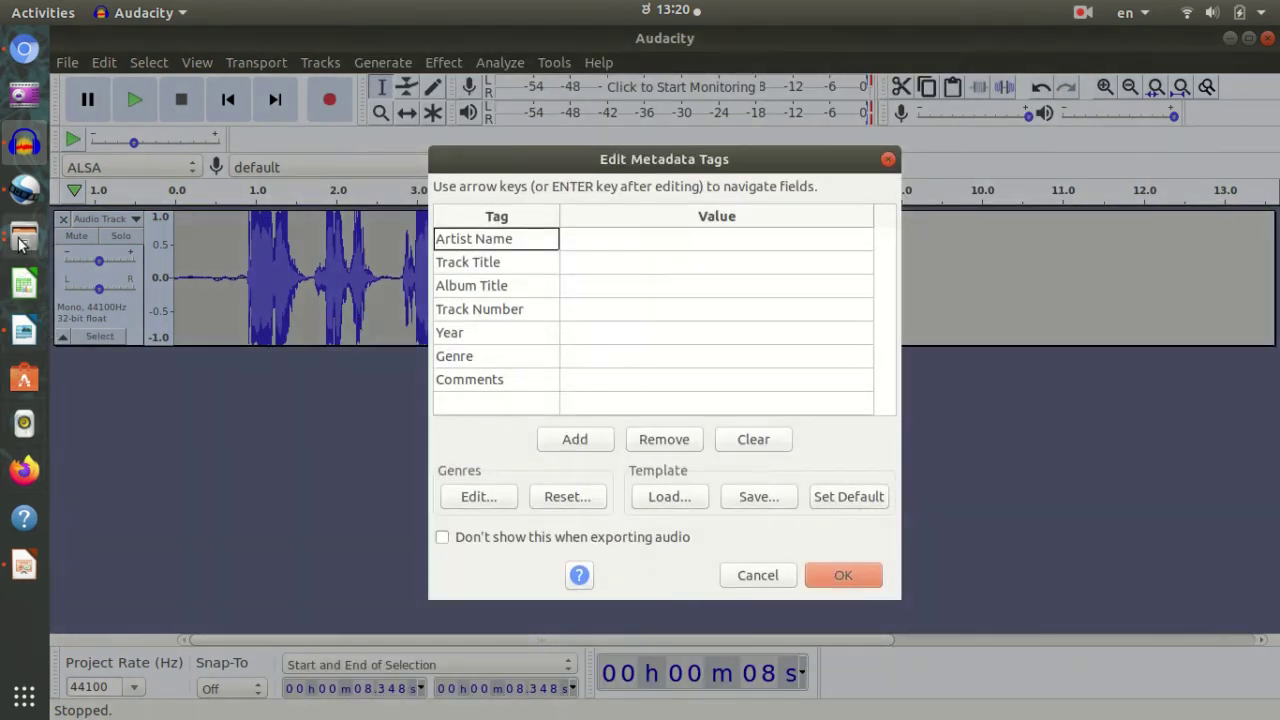
pyautogui.click(841, 580)
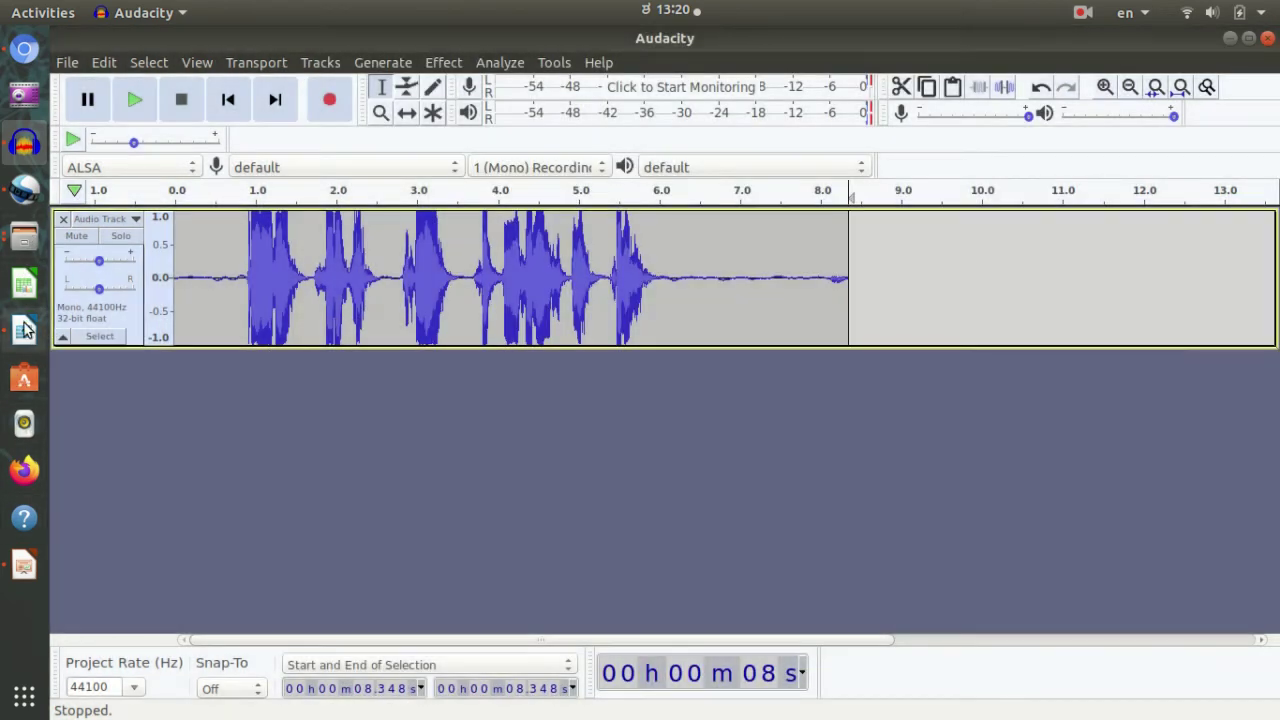
# Switch to the Recorded FIles folder window in Files to check for the exported S1.mp3
pyautogui.click(22, 238)
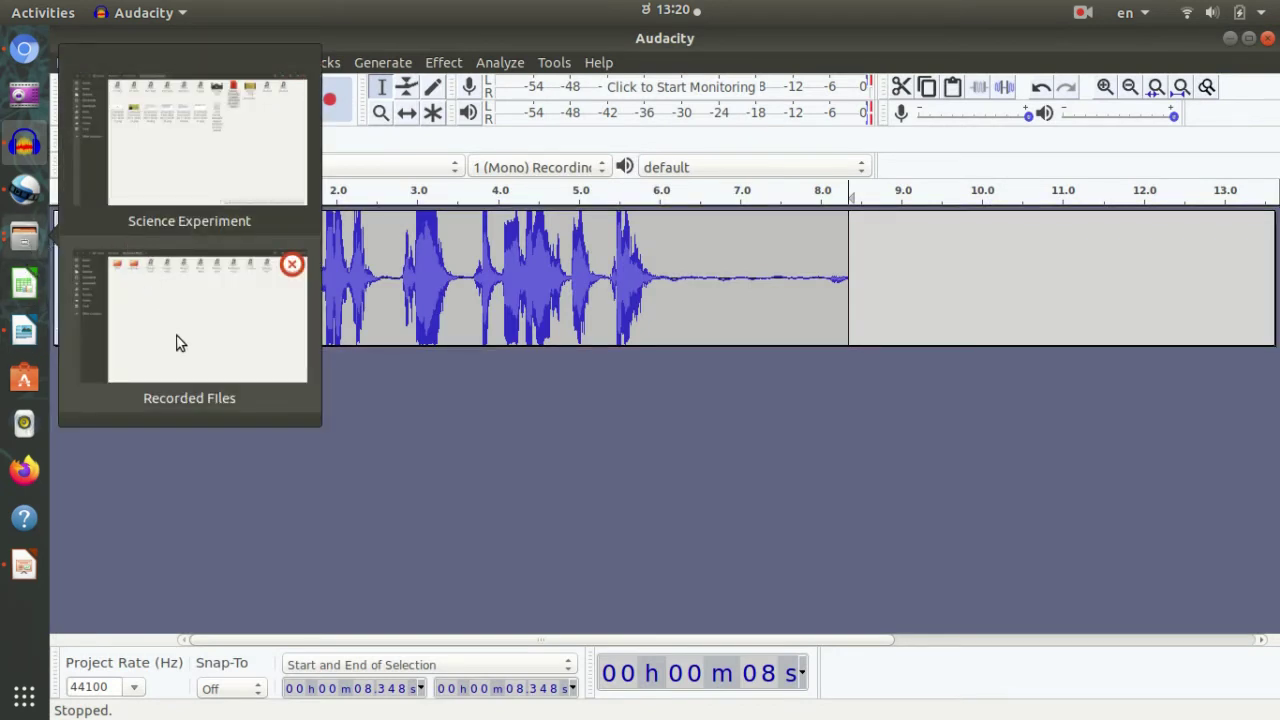
pyautogui.click(195, 282)
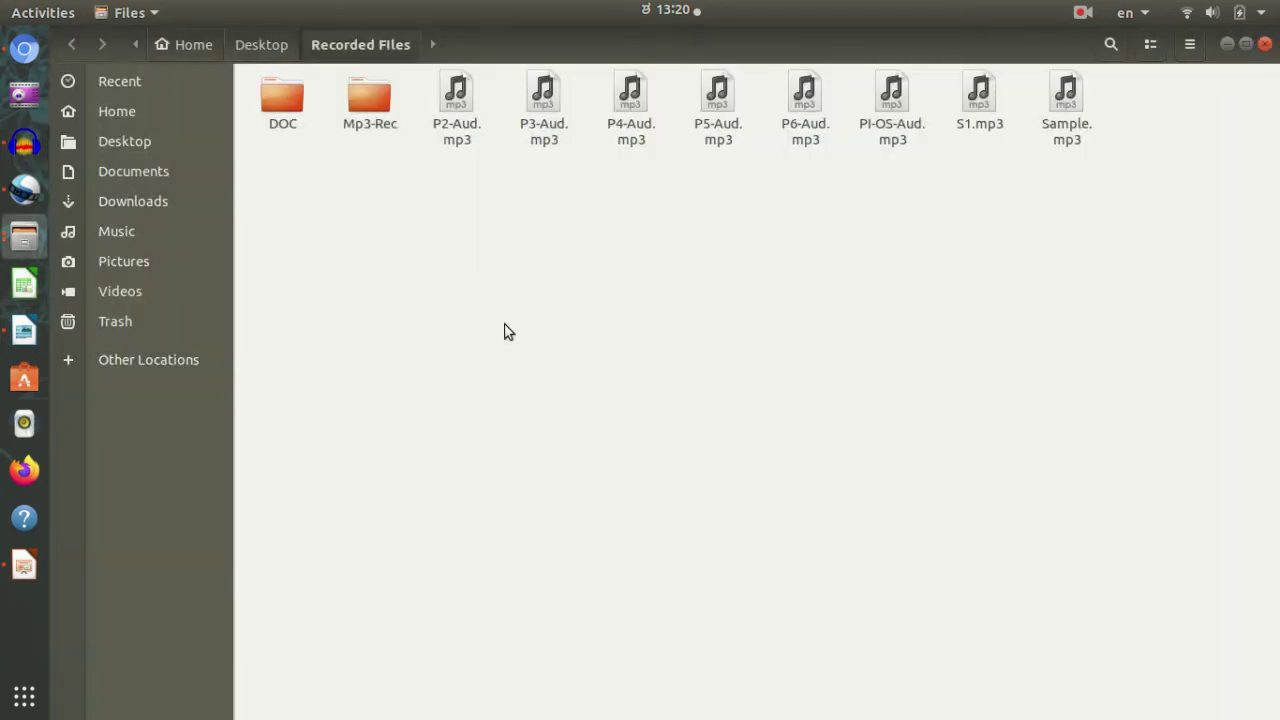
# Play the exported S1.mp3 from the Recorded FIles folder to check it, and close the player
pyautogui.click(978, 112)
pyautogui.doubleClick(978, 111)
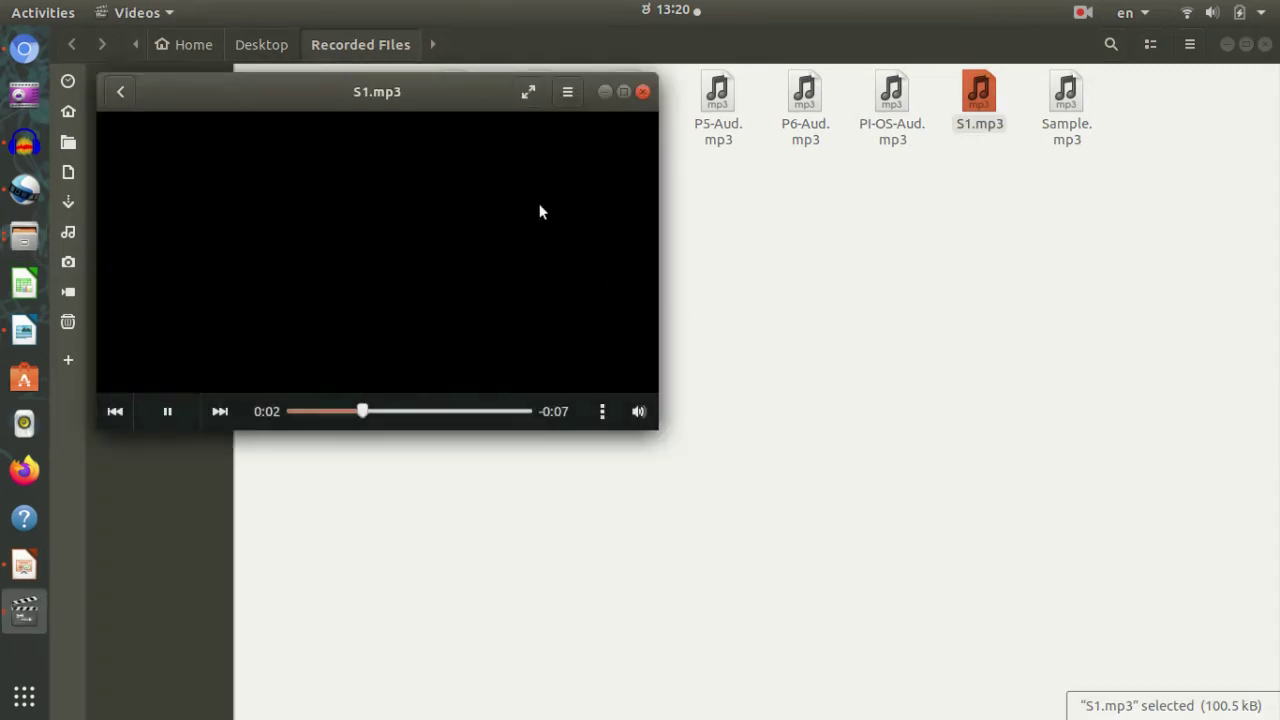
pyautogui.click(643, 92)
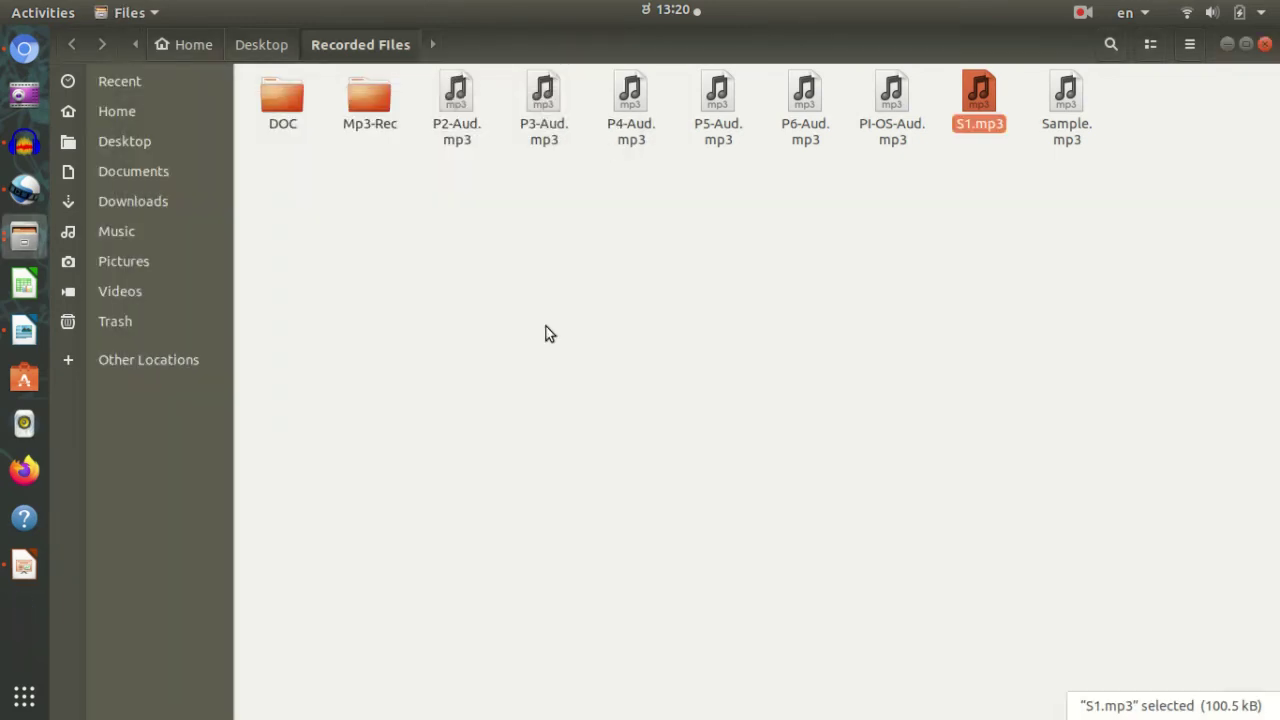
pyautogui.click(546, 334)
# Switch to the Inertia presentation in LibreOffice Impress and show slide 2 with the required materials
pyautogui.click(96, 289)
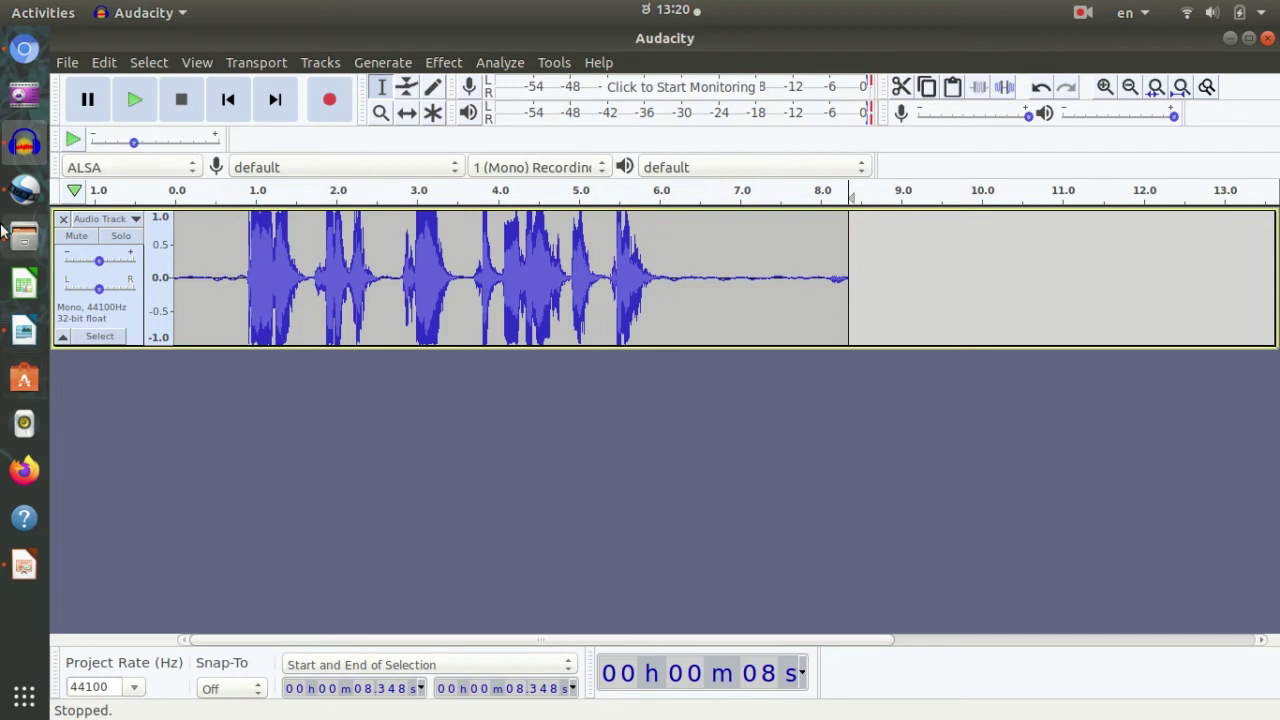
pyautogui.click(24, 566)
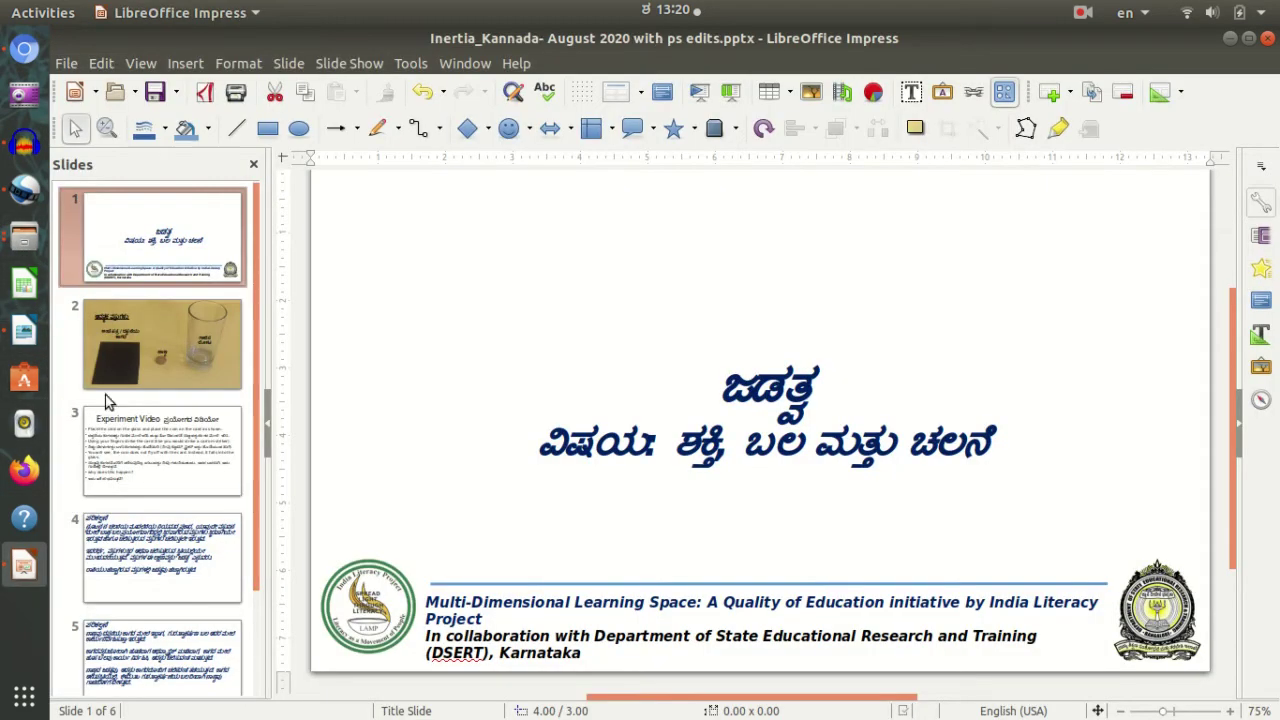
pyautogui.click(110, 382)
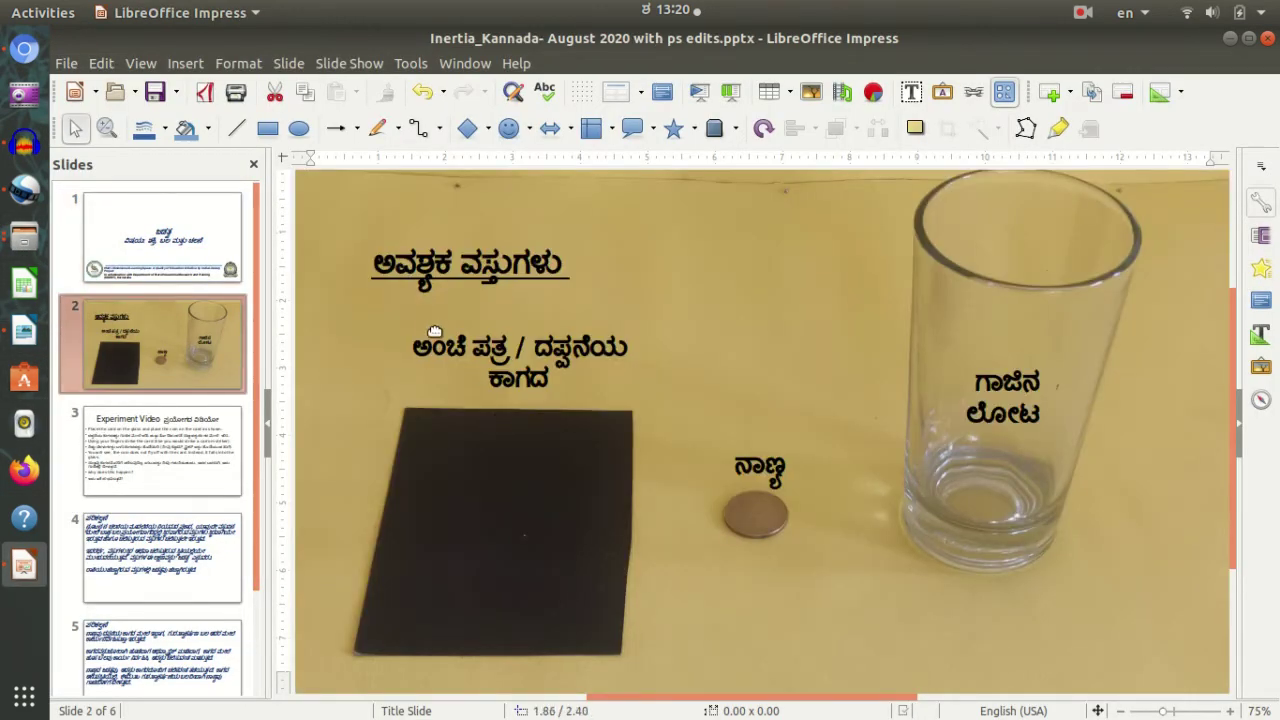
# Switch to Audacity and record the slide 2 narration onto the end of the existing track, reading from the slide
pyautogui.hotkey('alt', 'Tab')
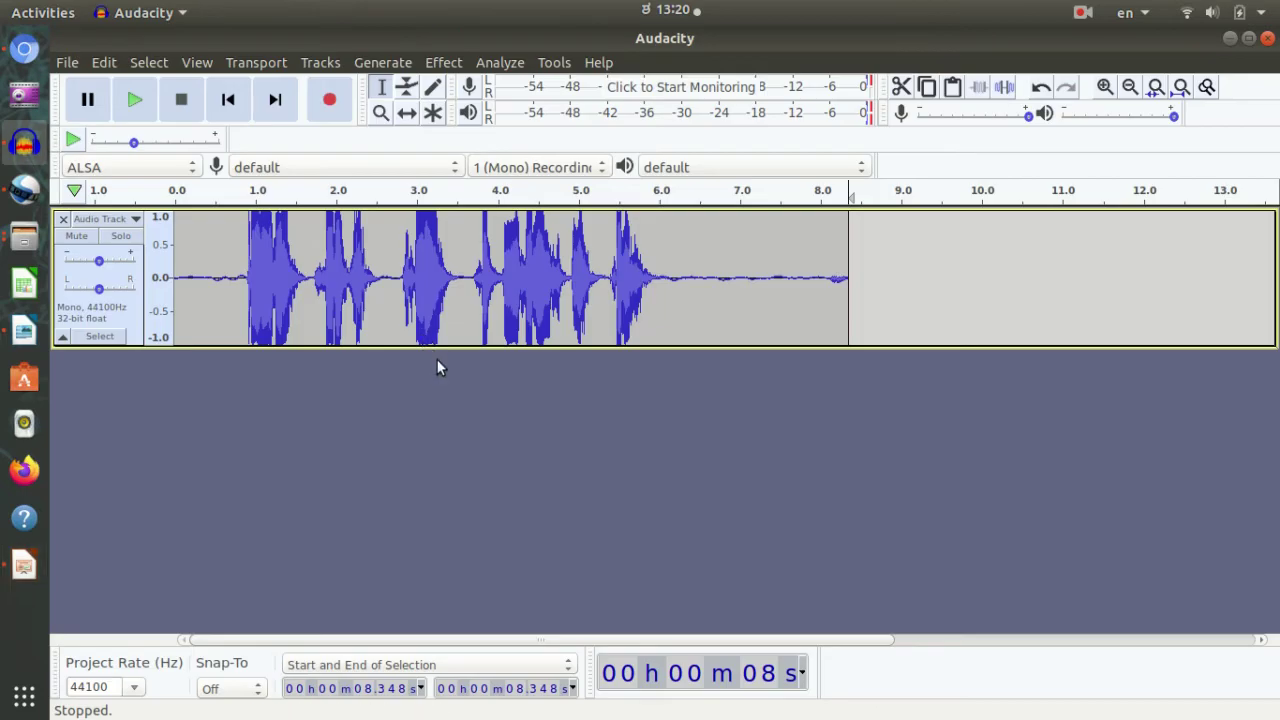
pyautogui.click(332, 104)
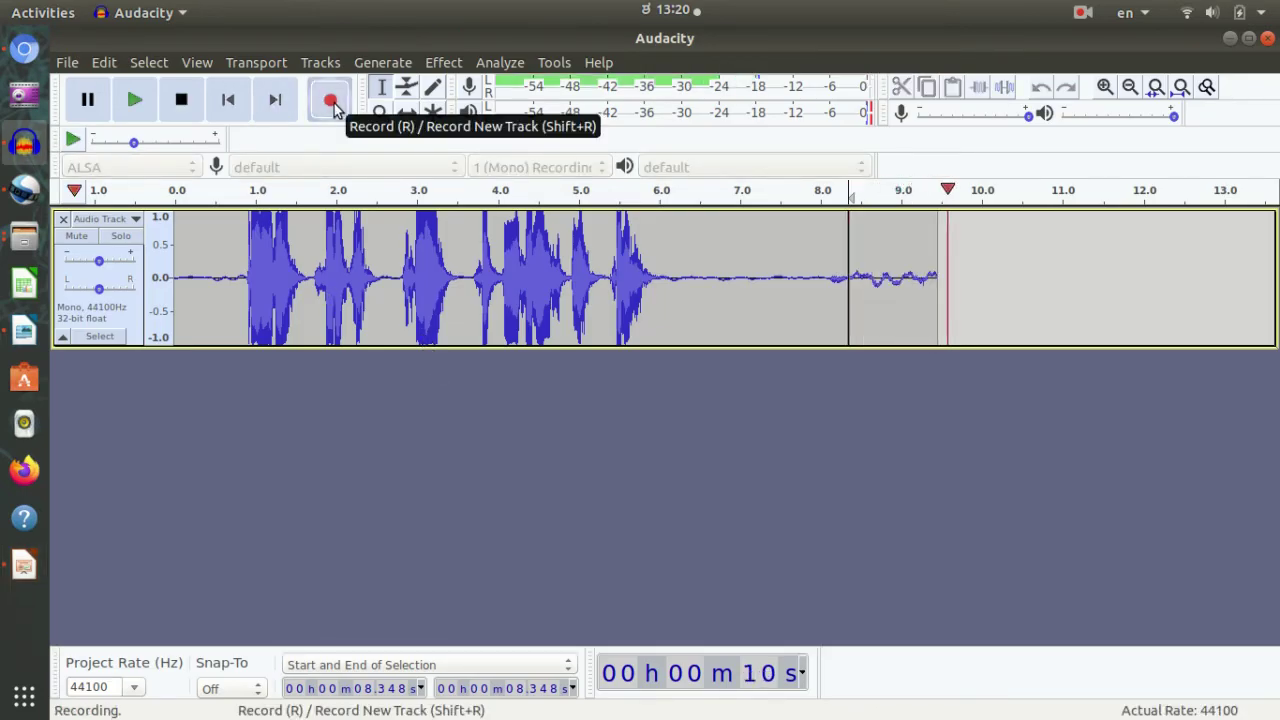
pyautogui.hotkey('alt', 'Tab')
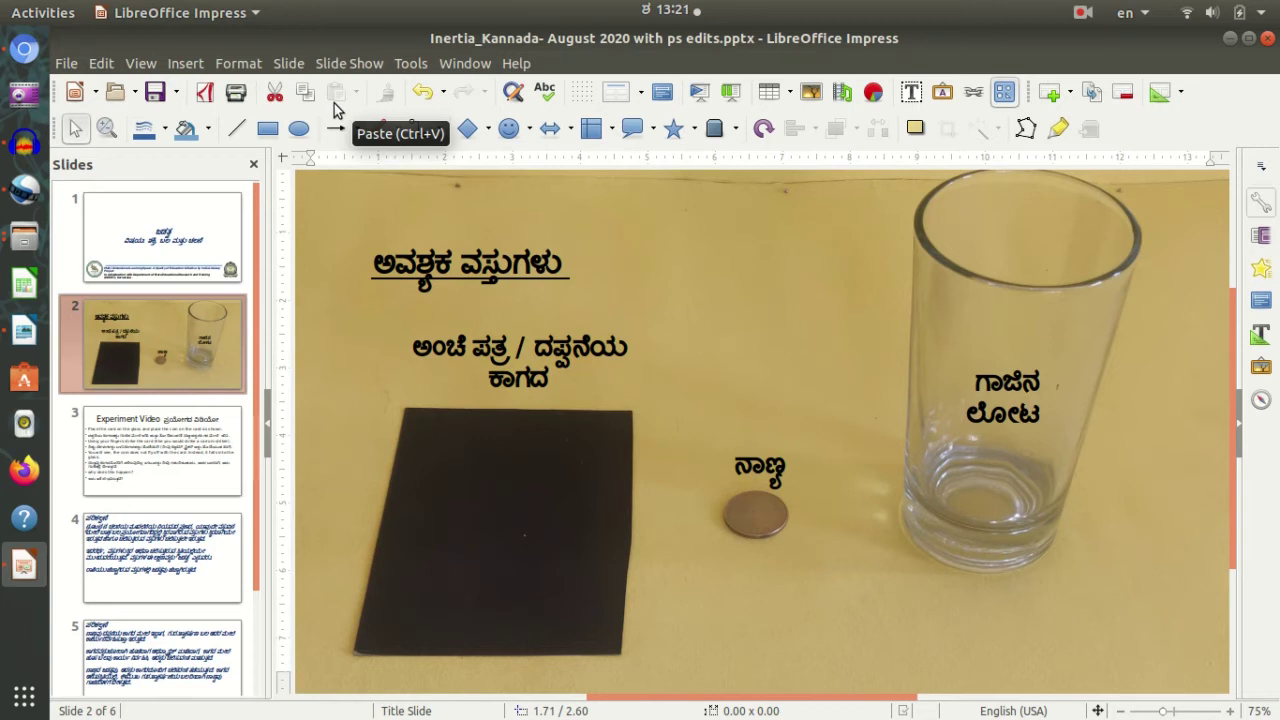
pyautogui.hotkey('alt', 'Tab')
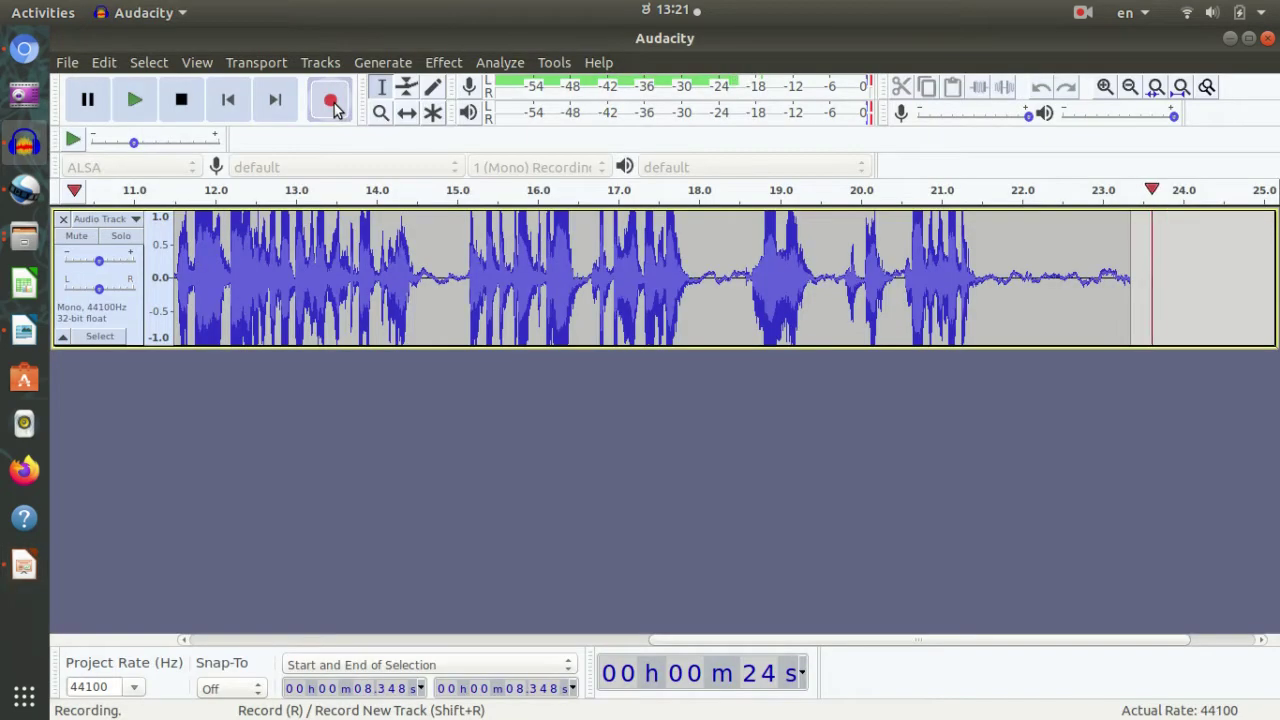
pyautogui.click(181, 99)
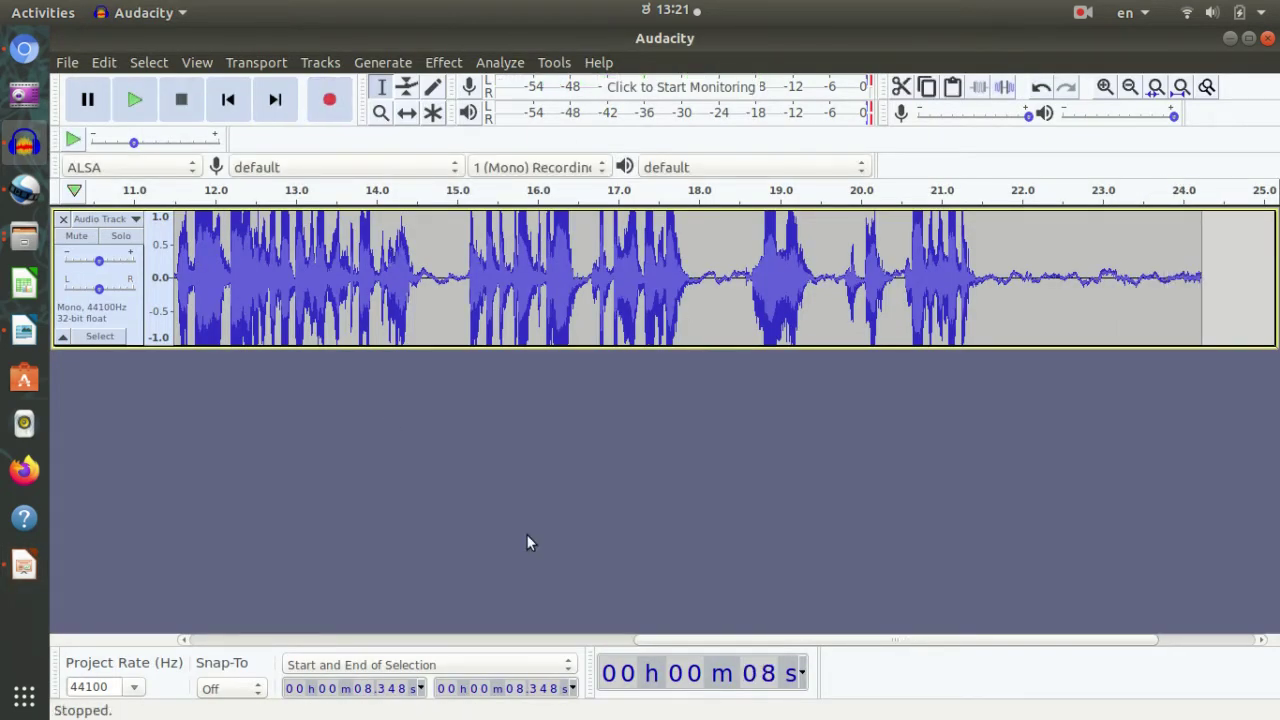
# Play back the new slide 2 narration from about 11.2 seconds
pyautogui.moveTo(672, 641); pyautogui.dragTo(329, 680)
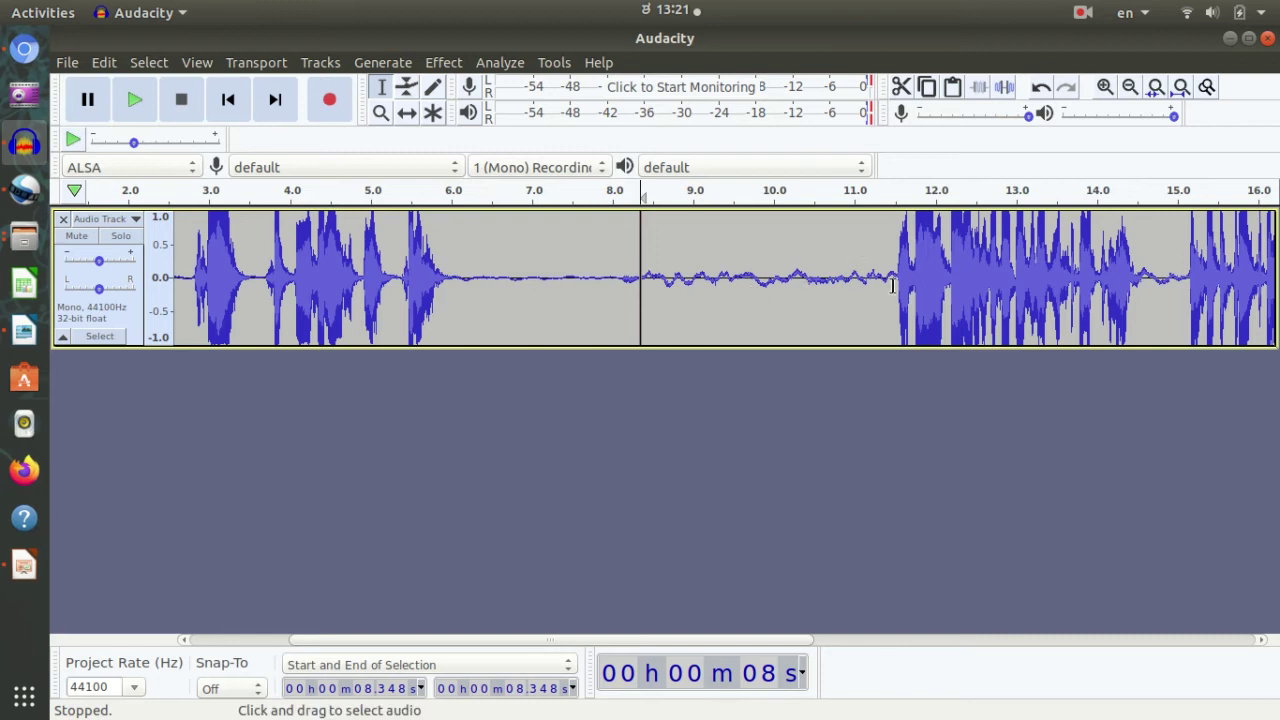
pyautogui.click(871, 242)
pyautogui.press('space')
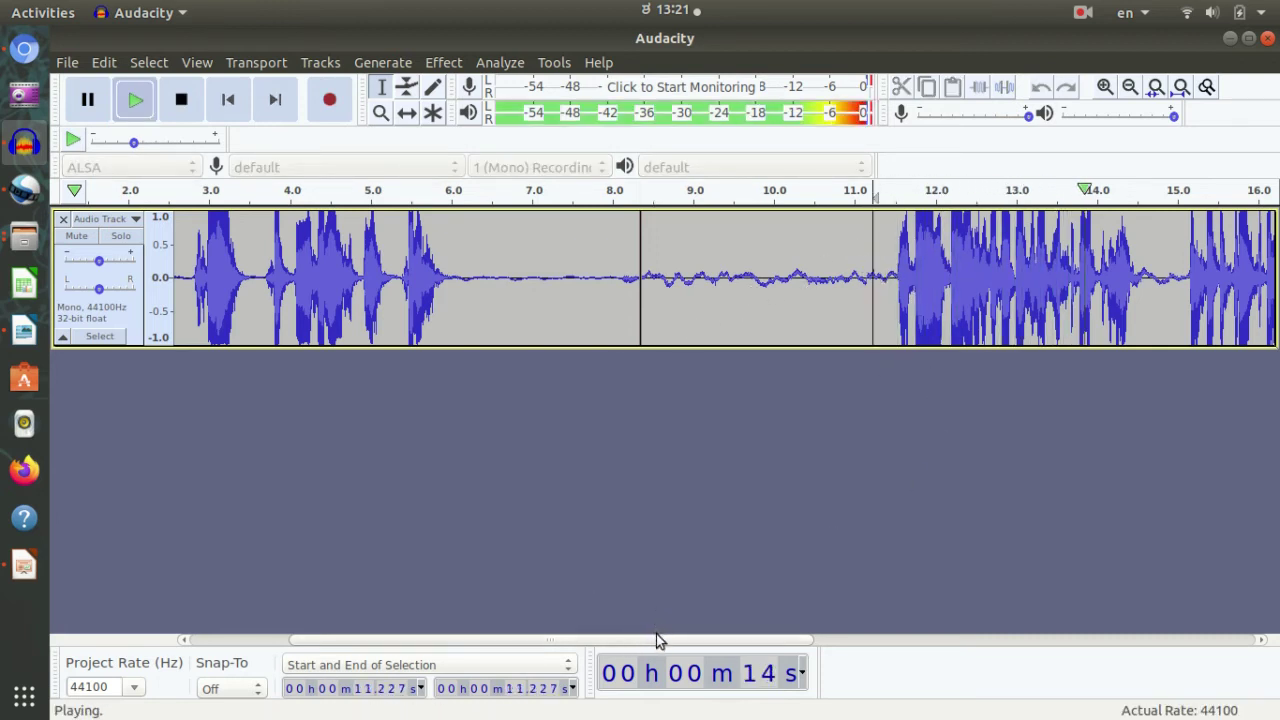
pyautogui.moveTo(658, 641); pyautogui.dragTo(1020, 612)
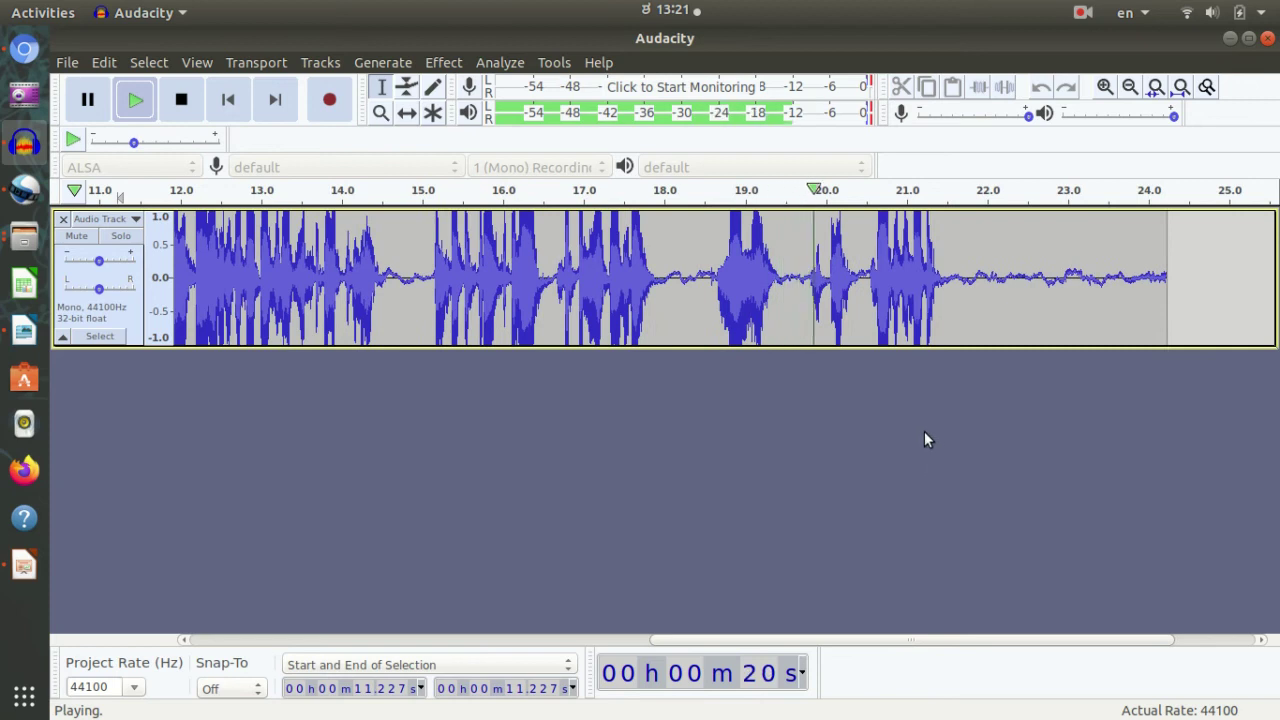
pyautogui.press('space')
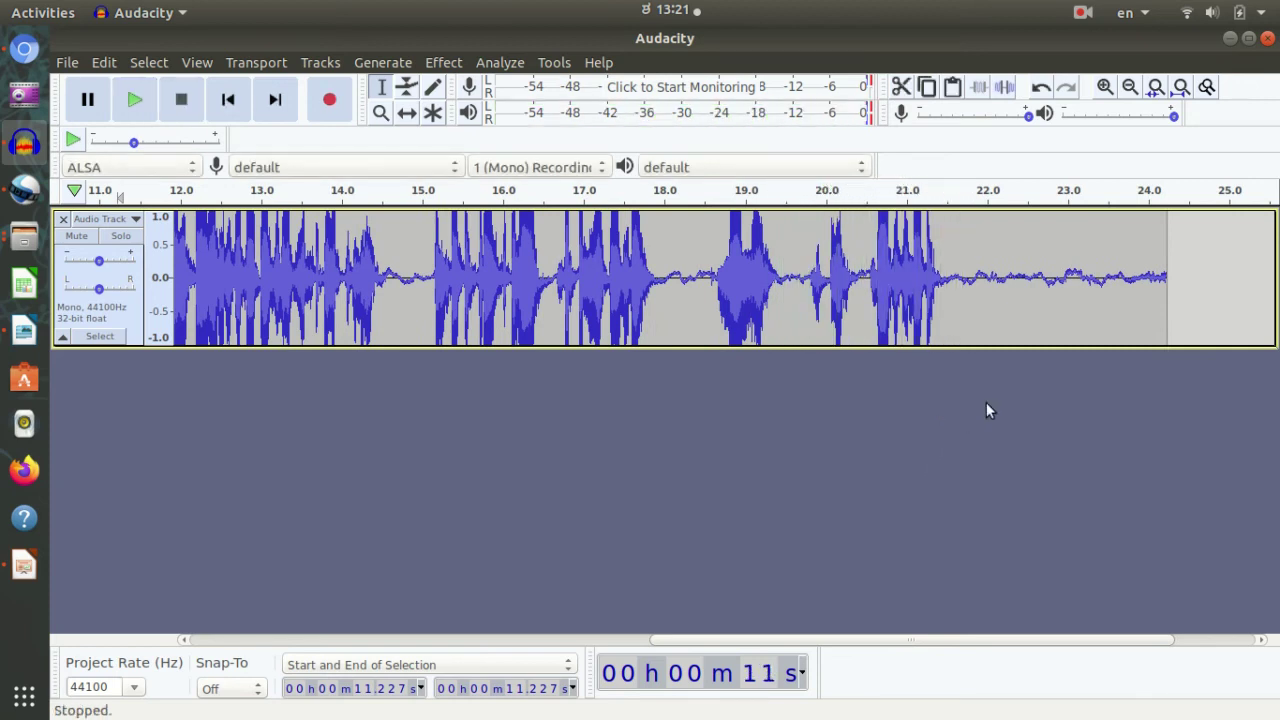
# Capture a noise profile from the silence between about 21.9 and 24.2 seconds, after the speech
pyautogui.moveTo(981, 278); pyautogui.dragTo(1165, 300)
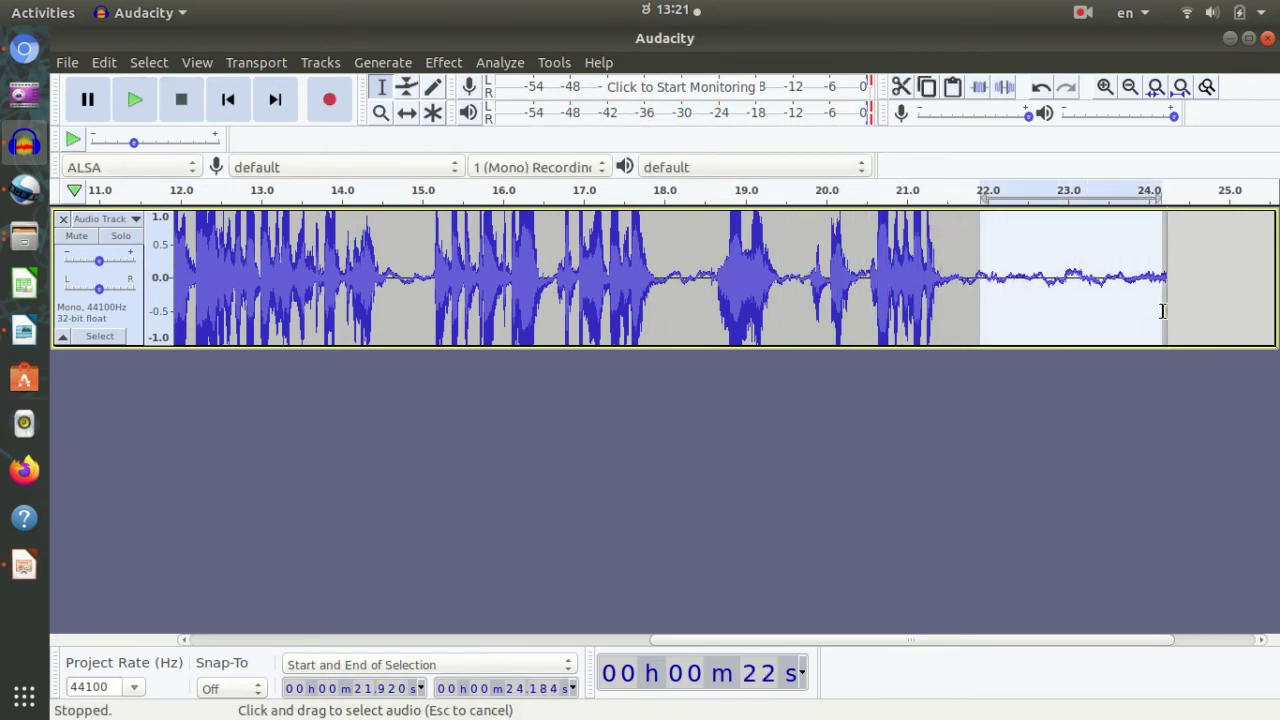
pyautogui.click(447, 62)
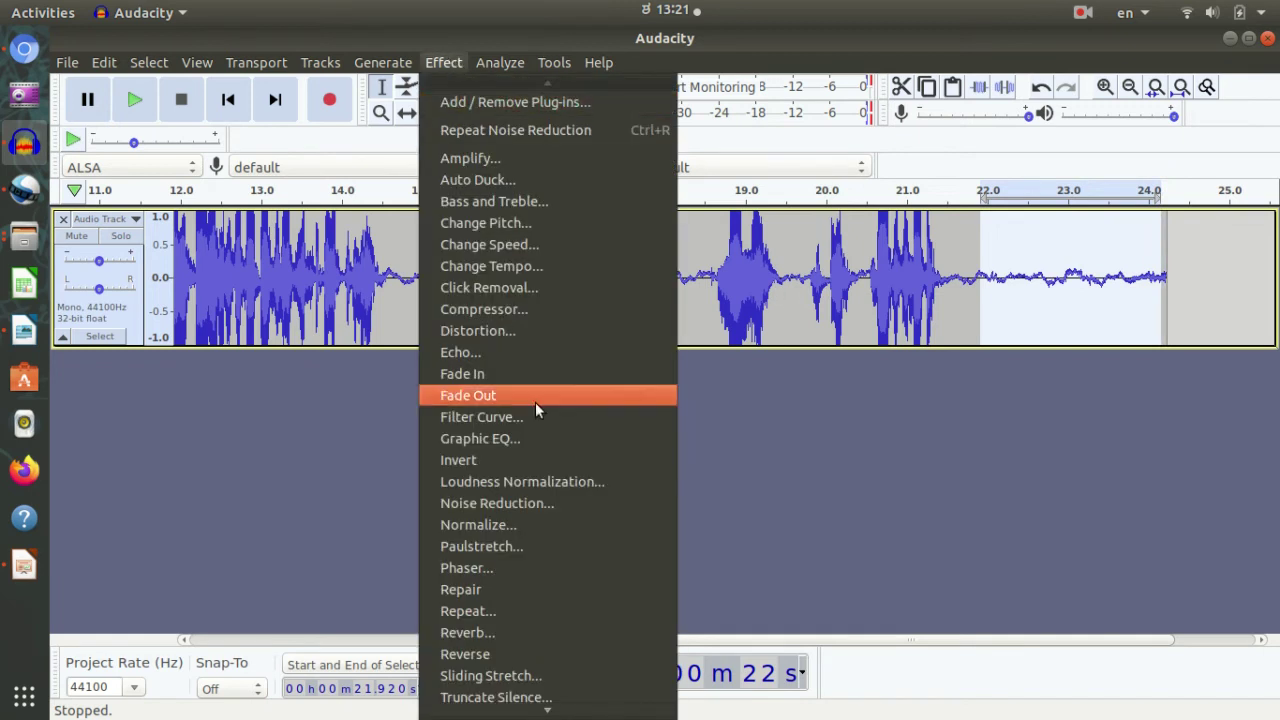
pyautogui.click(525, 505)
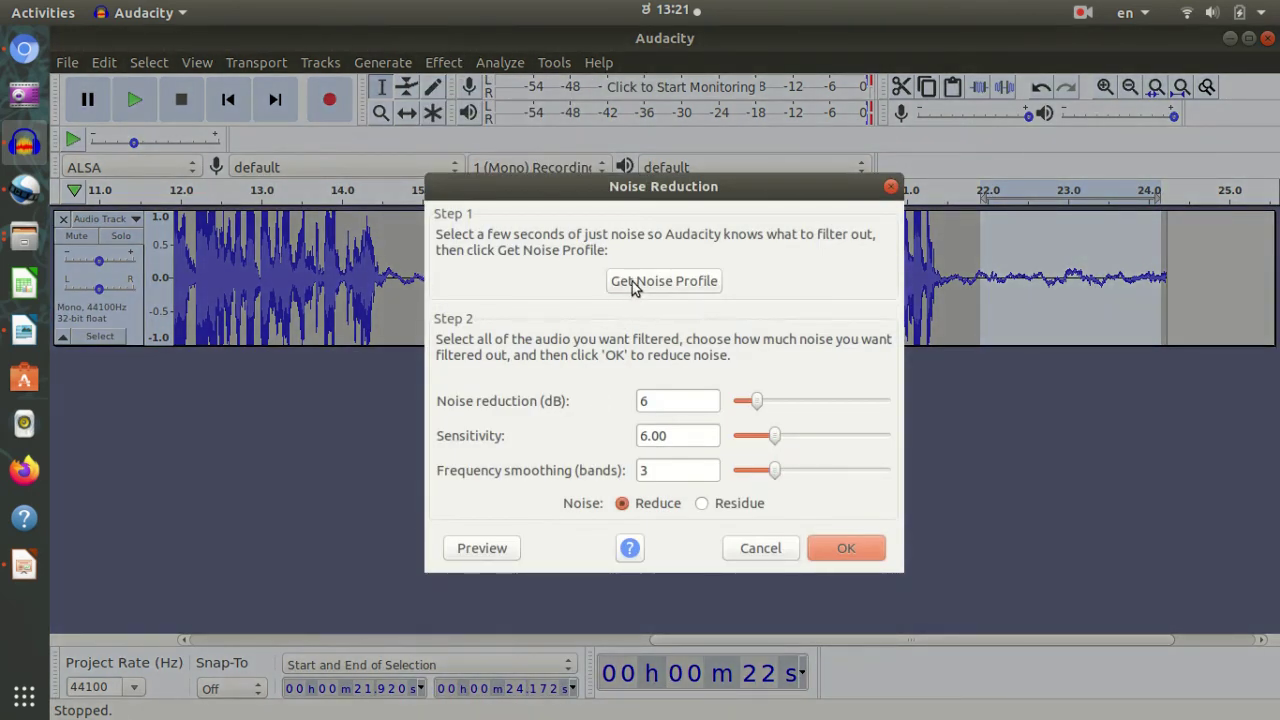
pyautogui.click(640, 284)
# Apply the Noise Reduction effect twice to the whole track
pyautogui.hotkey('ctrl', 'a')
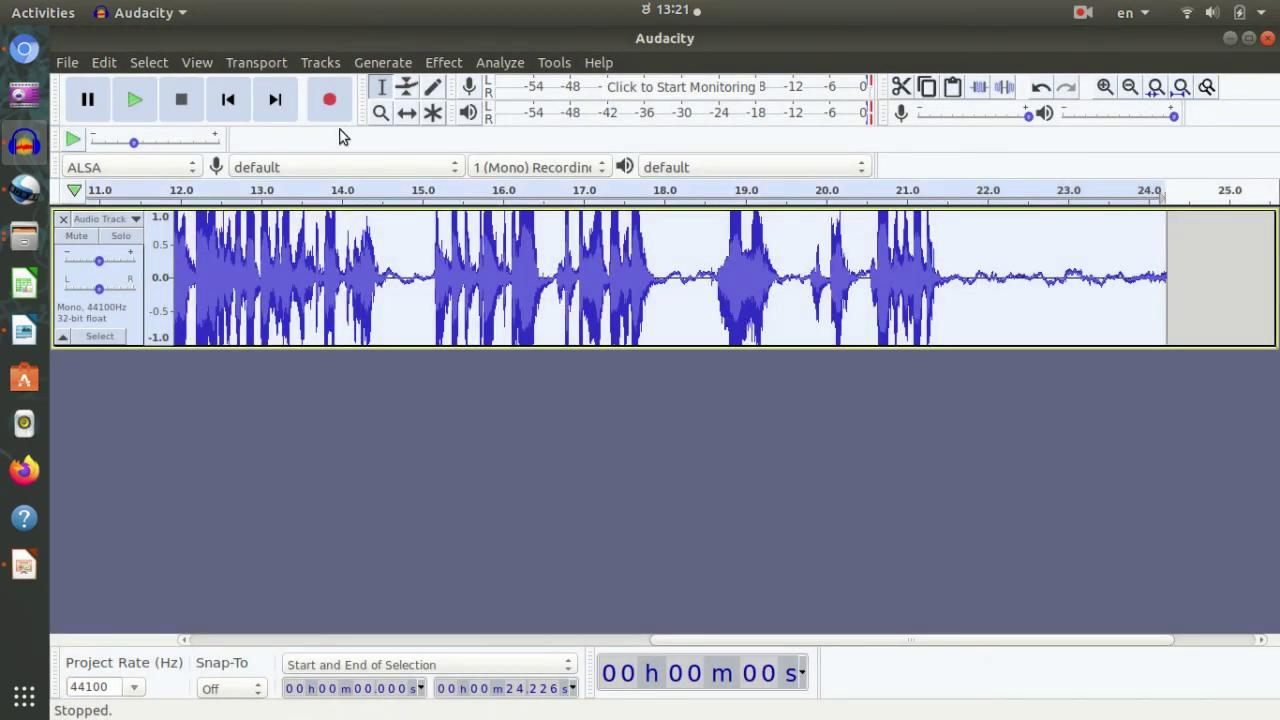
pyautogui.click(444, 62)
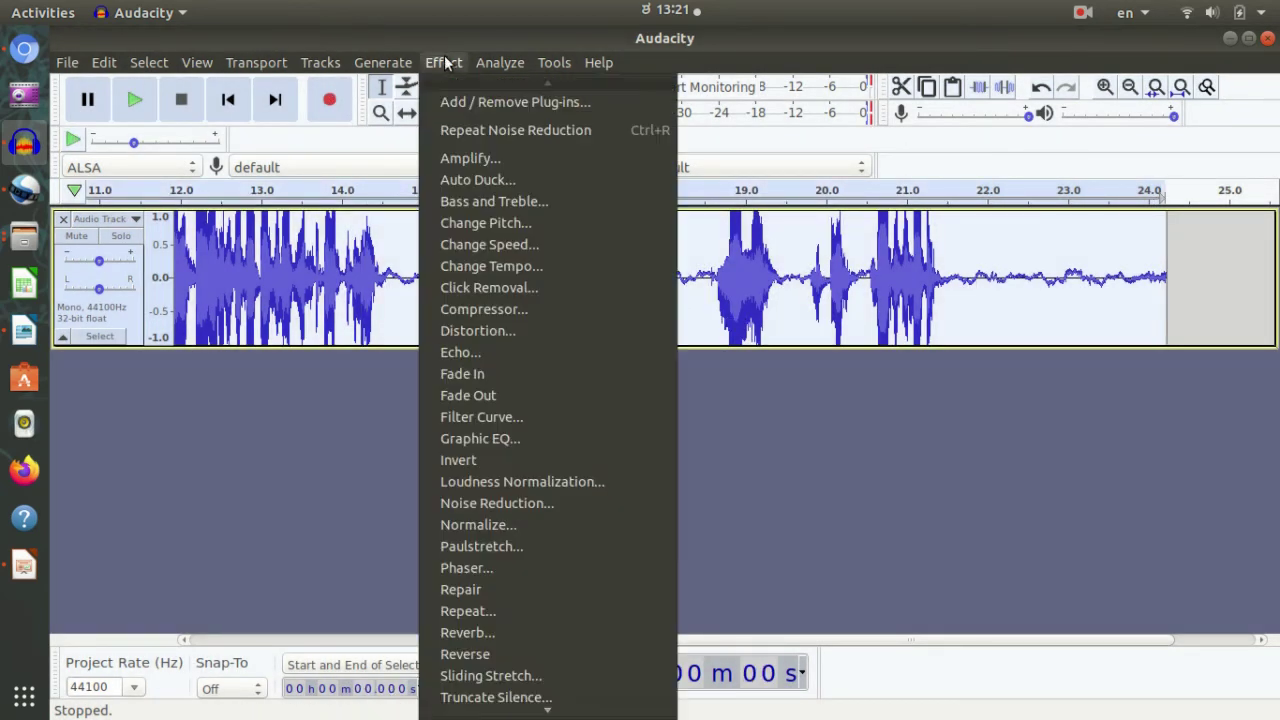
pyautogui.click(490, 130)
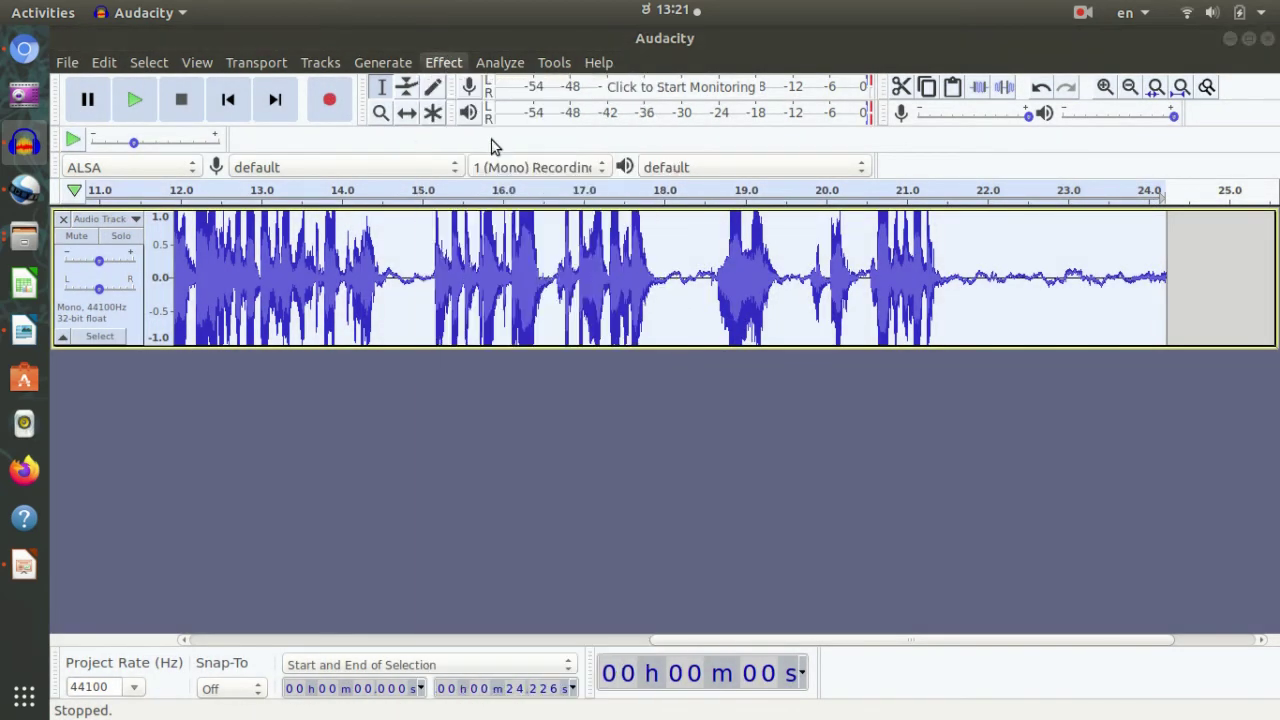
pyautogui.click(443, 62)
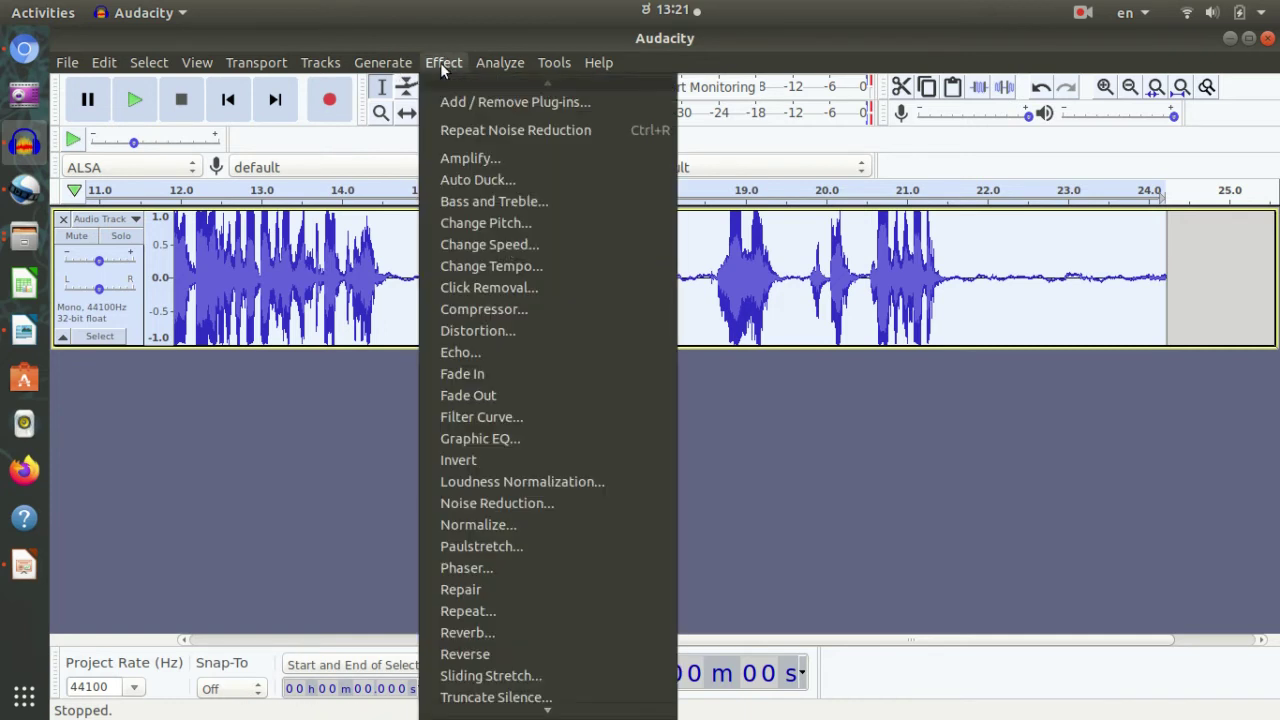
pyautogui.click(501, 129)
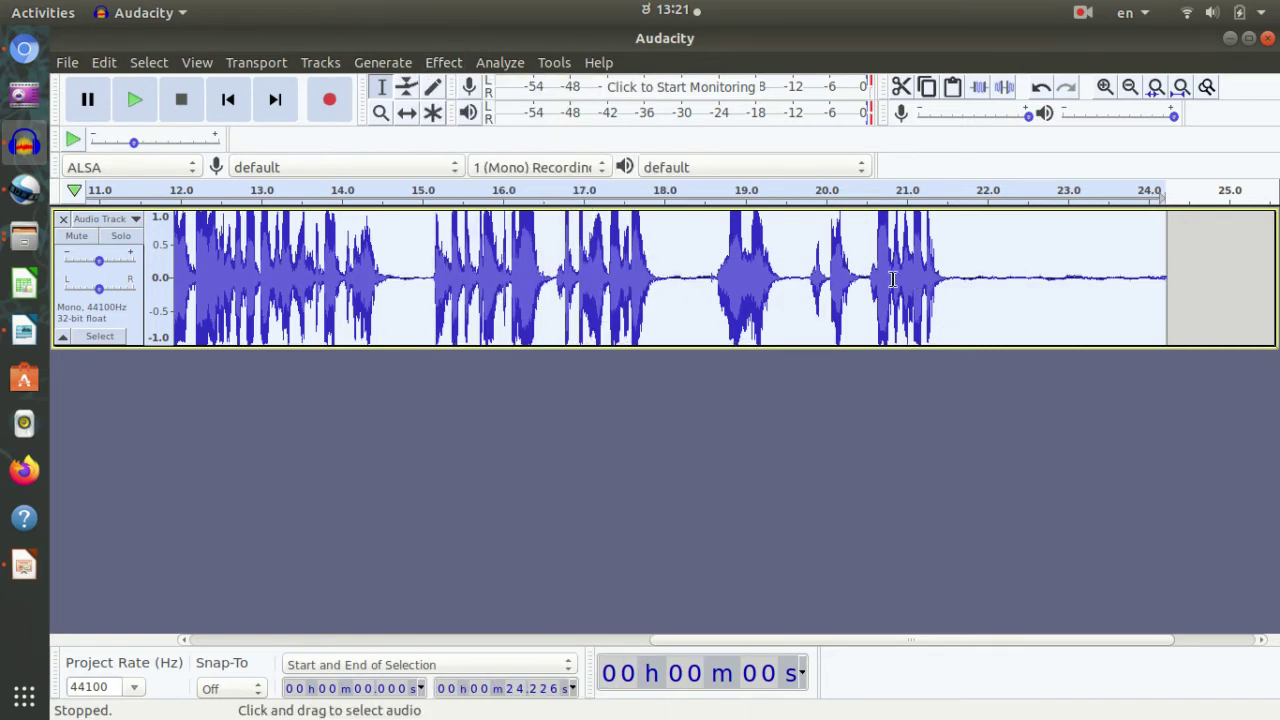
# Play back the noise-reduced narration from about 19.8 seconds to check how it sounds
pyautogui.click(823, 251)
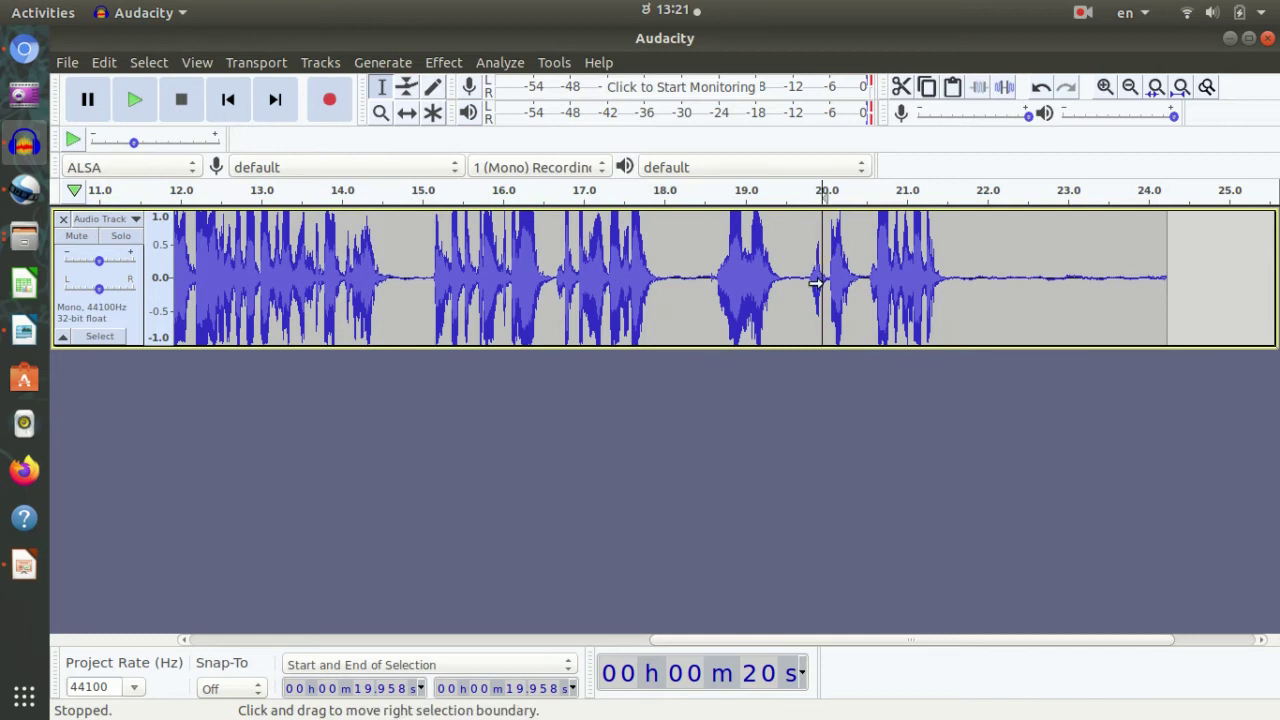
pyautogui.click(806, 234)
pyautogui.press('space')
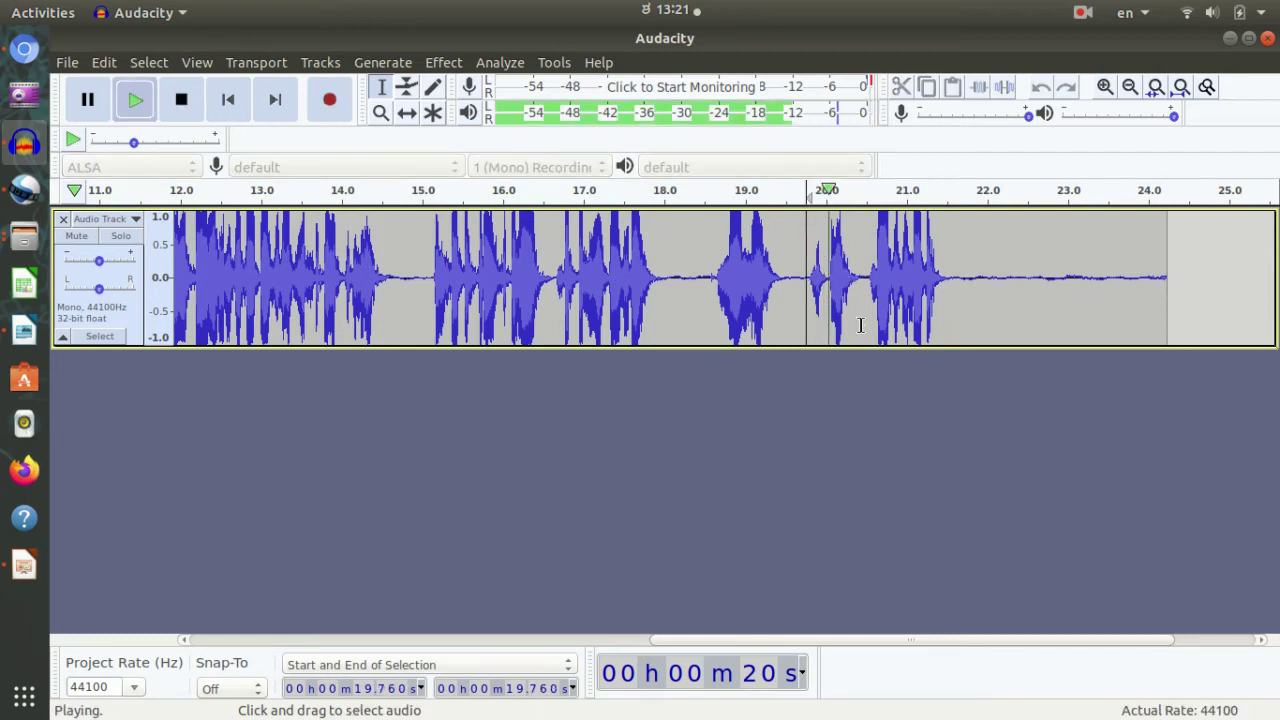
pyautogui.press('space')
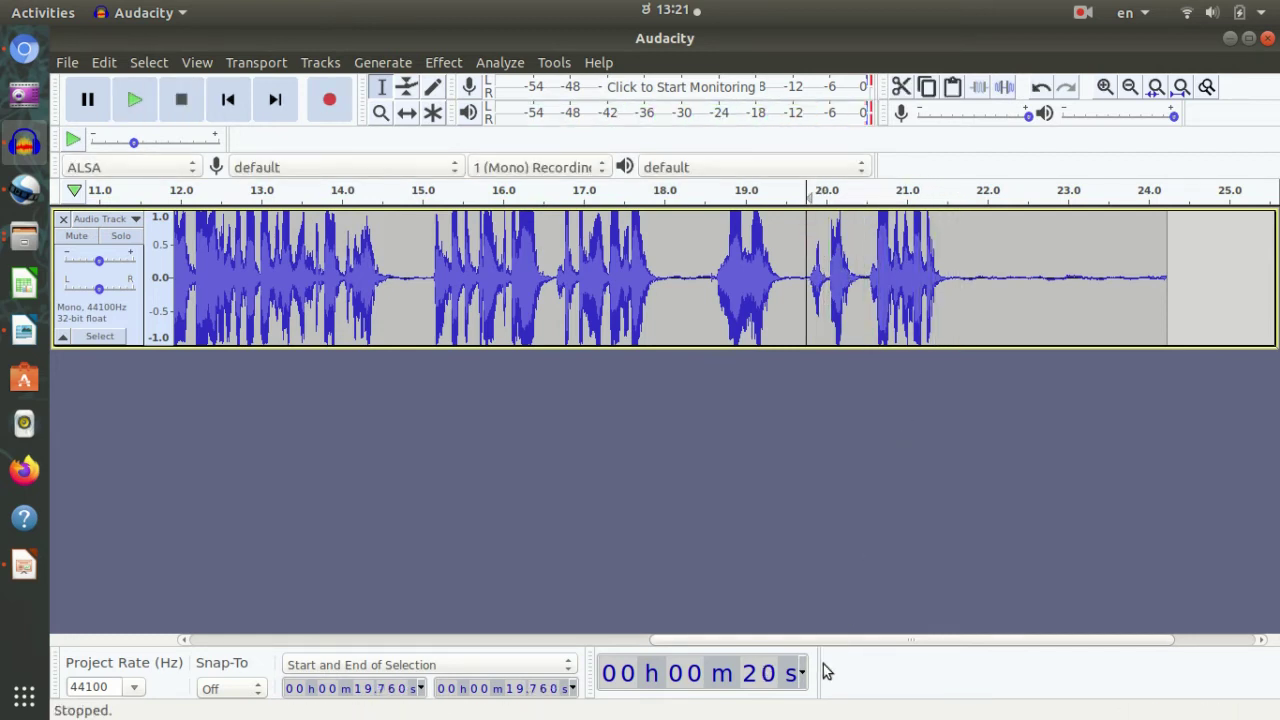
# Select and copy the slide 2 narration from about 10.6 to 22.4 seconds on the track
pyautogui.moveTo(743, 640); pyautogui.dragTo(470, 503)
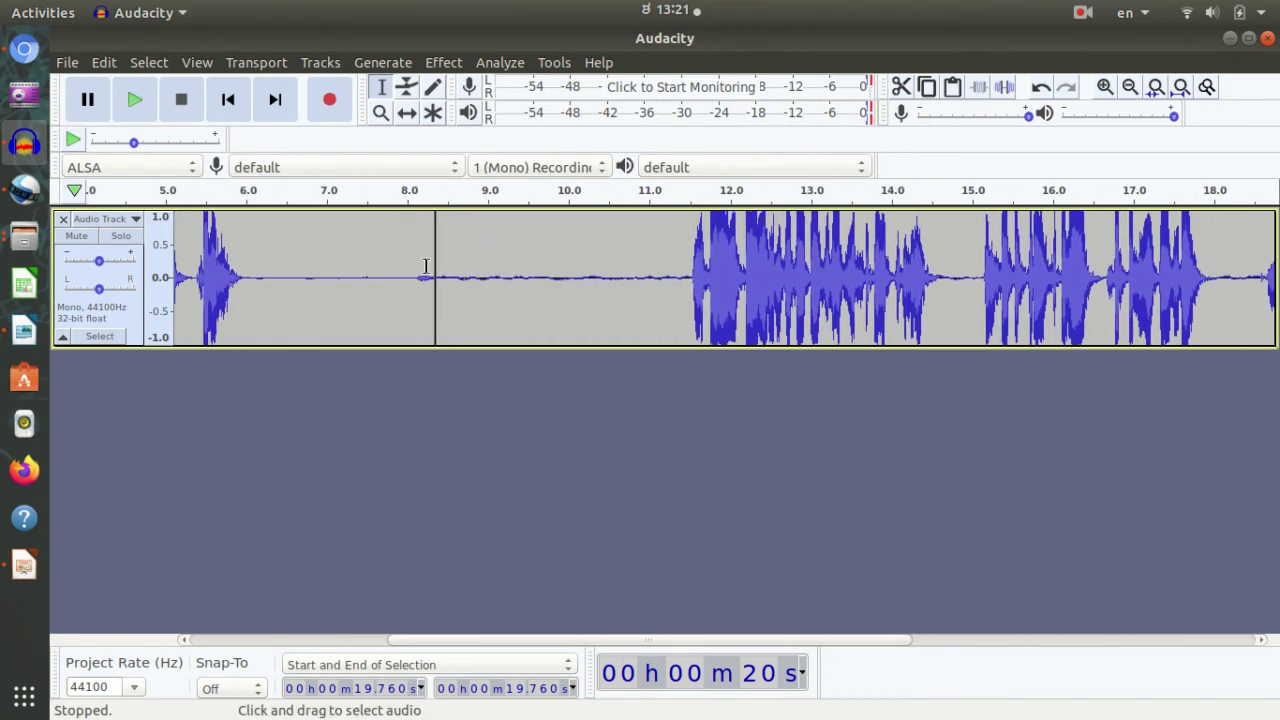
pyautogui.click(488, 268)
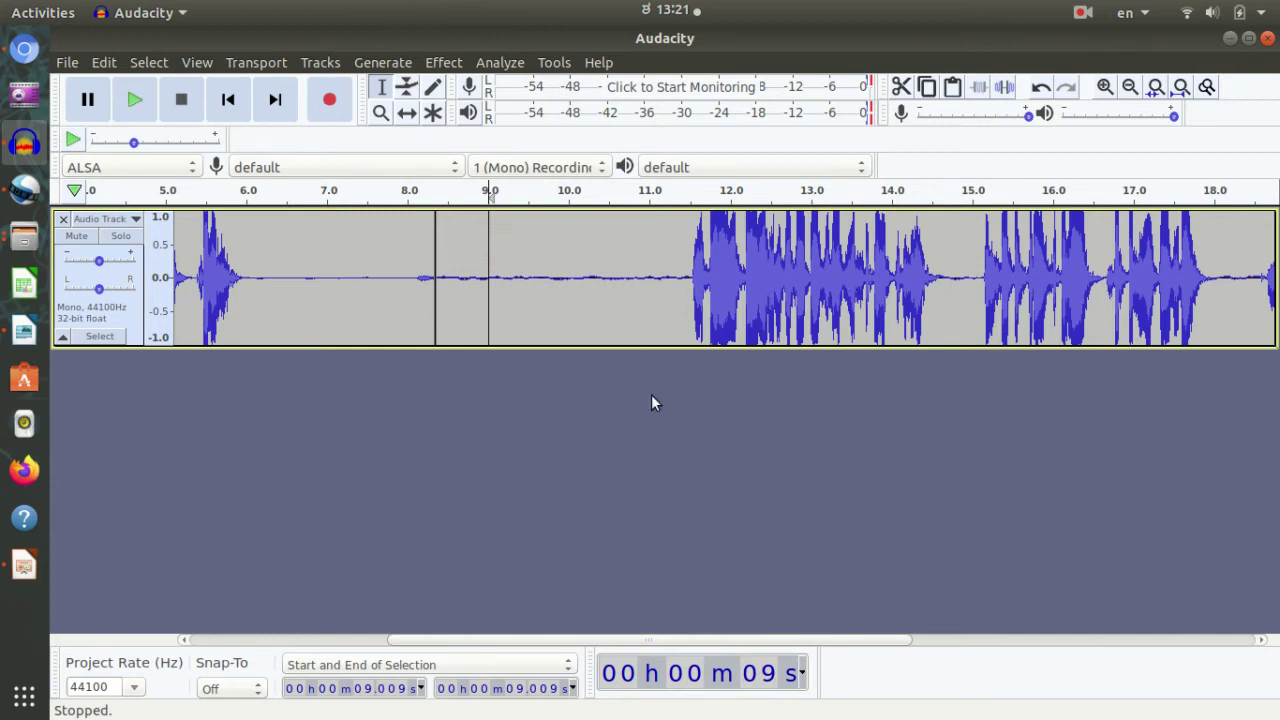
pyautogui.moveTo(618, 270); pyautogui.dragTo(1120, 291)
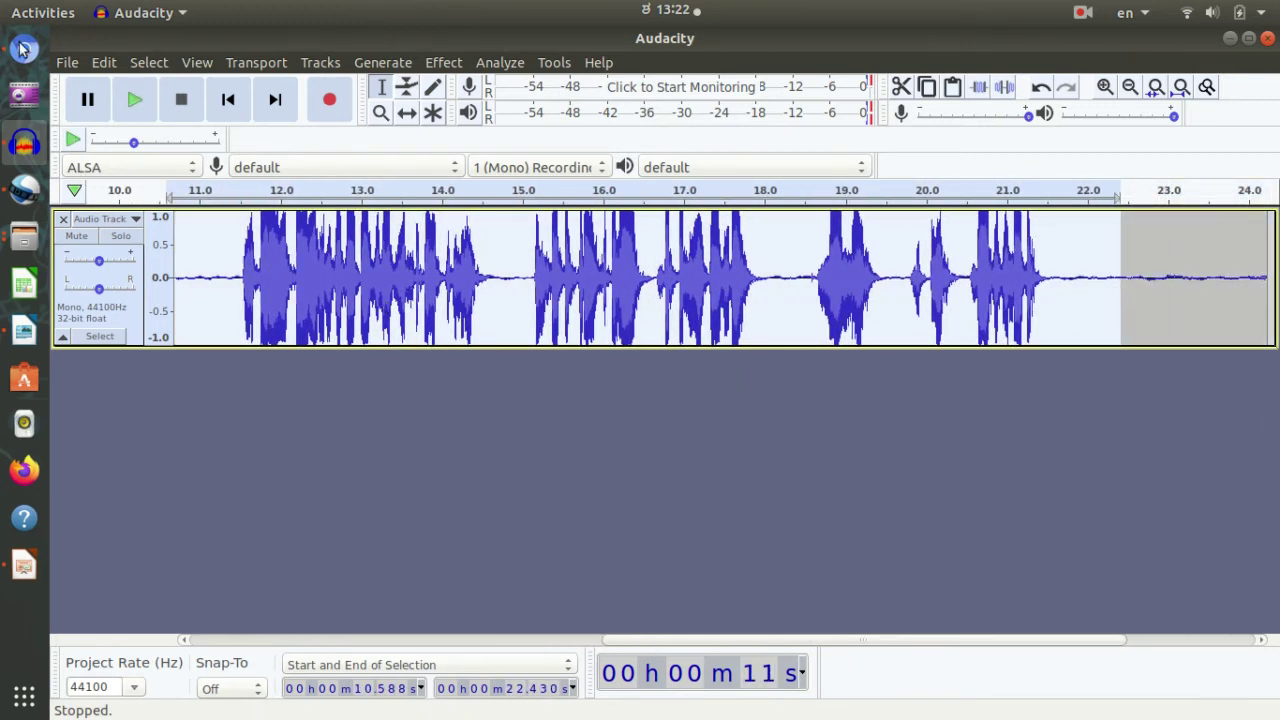
# Add an empty mono track below the recording, mute the original track and solo the new one
pyautogui.click(320, 63)
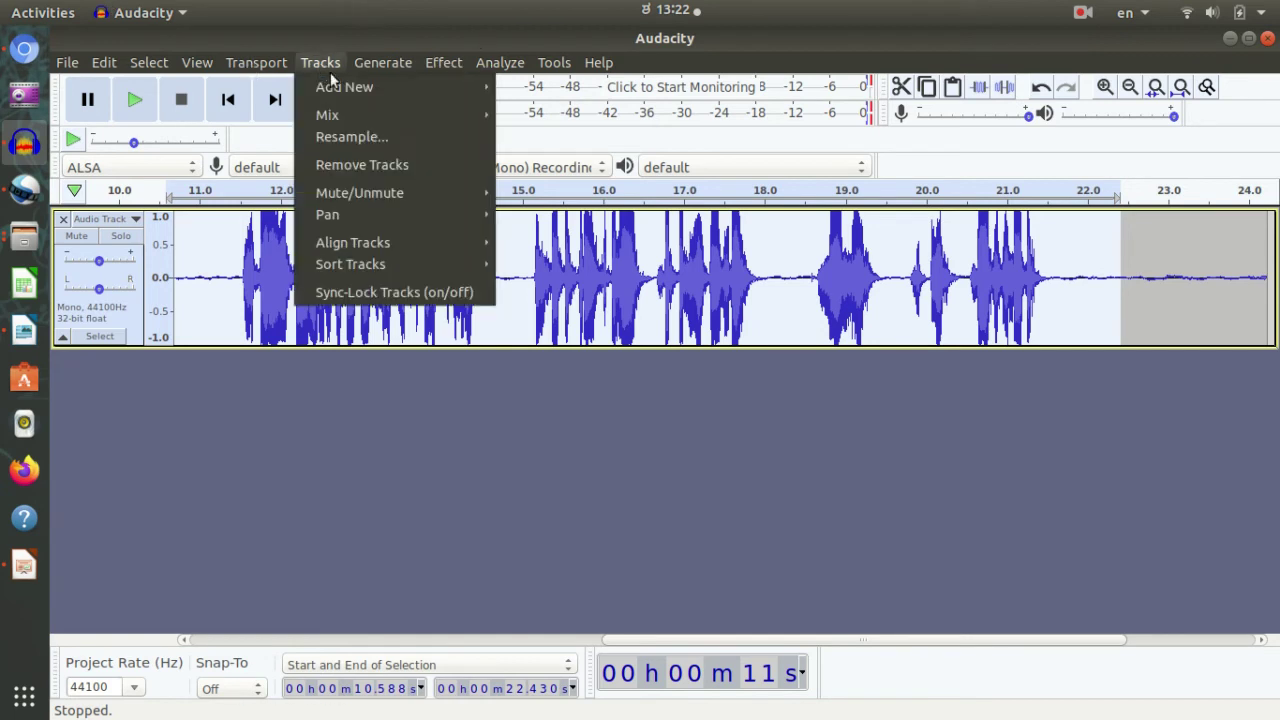
pyautogui.moveTo(423, 112)
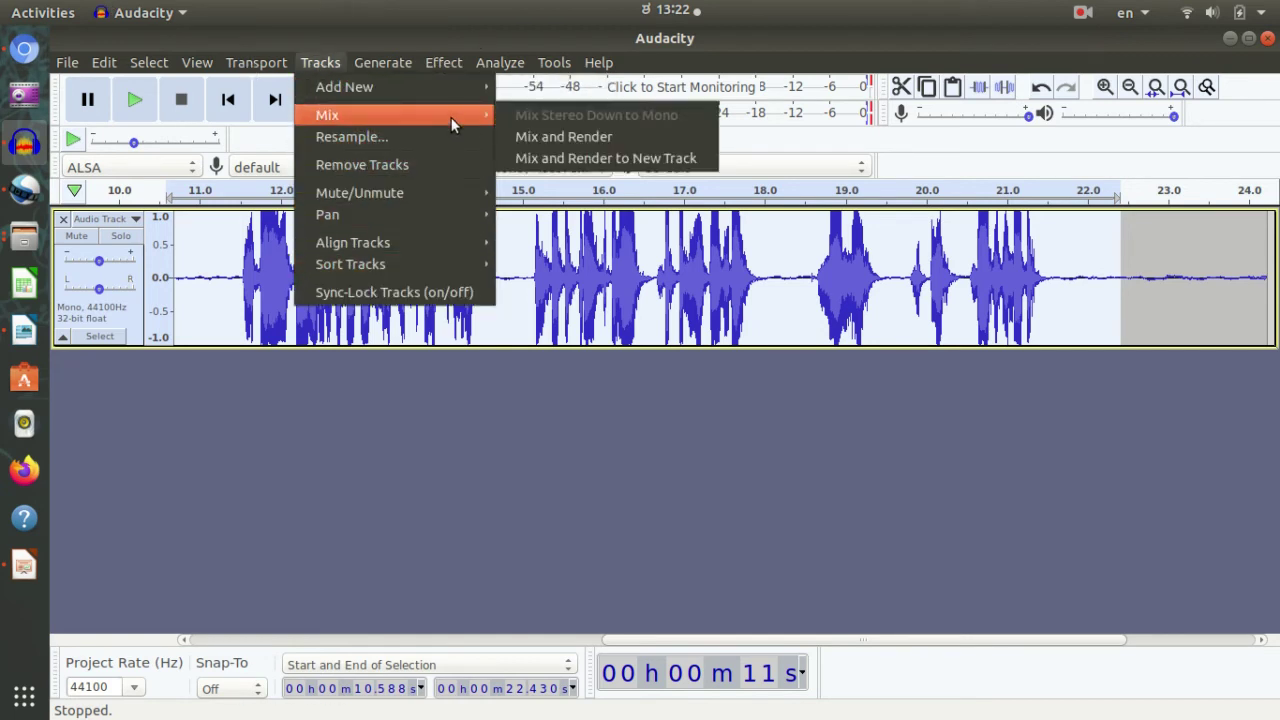
pyautogui.moveTo(440, 87)
pyautogui.click(525, 87)
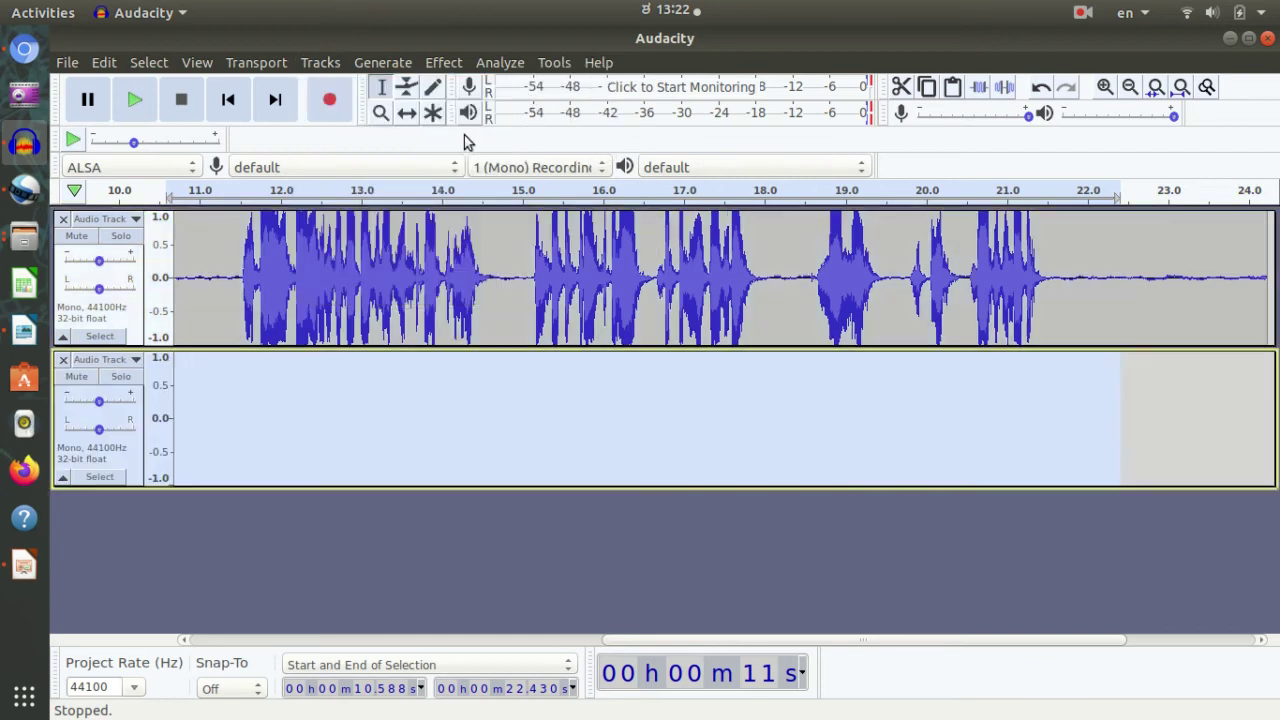
pyautogui.click(76, 236)
# Paste the copied narration on the new track at about 12.2 seconds and shift the clip about 1.5 seconds earlier
pyautogui.click(297, 375)
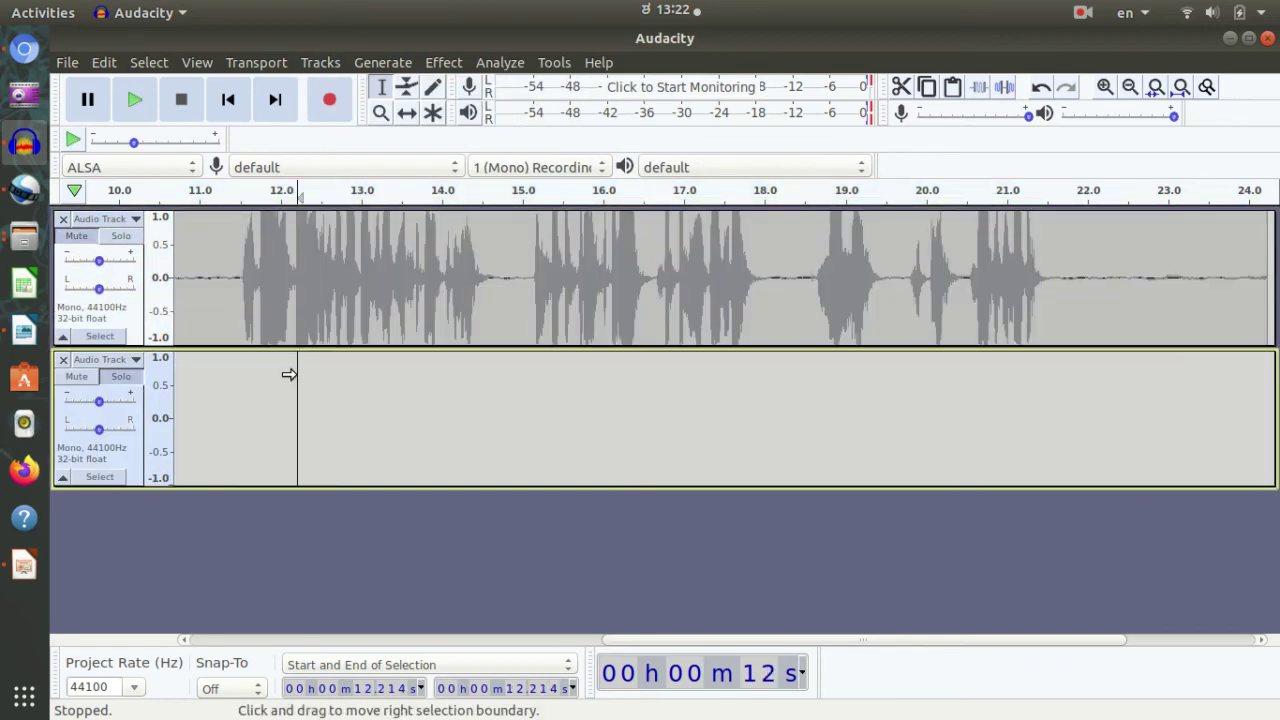
pyautogui.hotkey('ctrl', 'v')
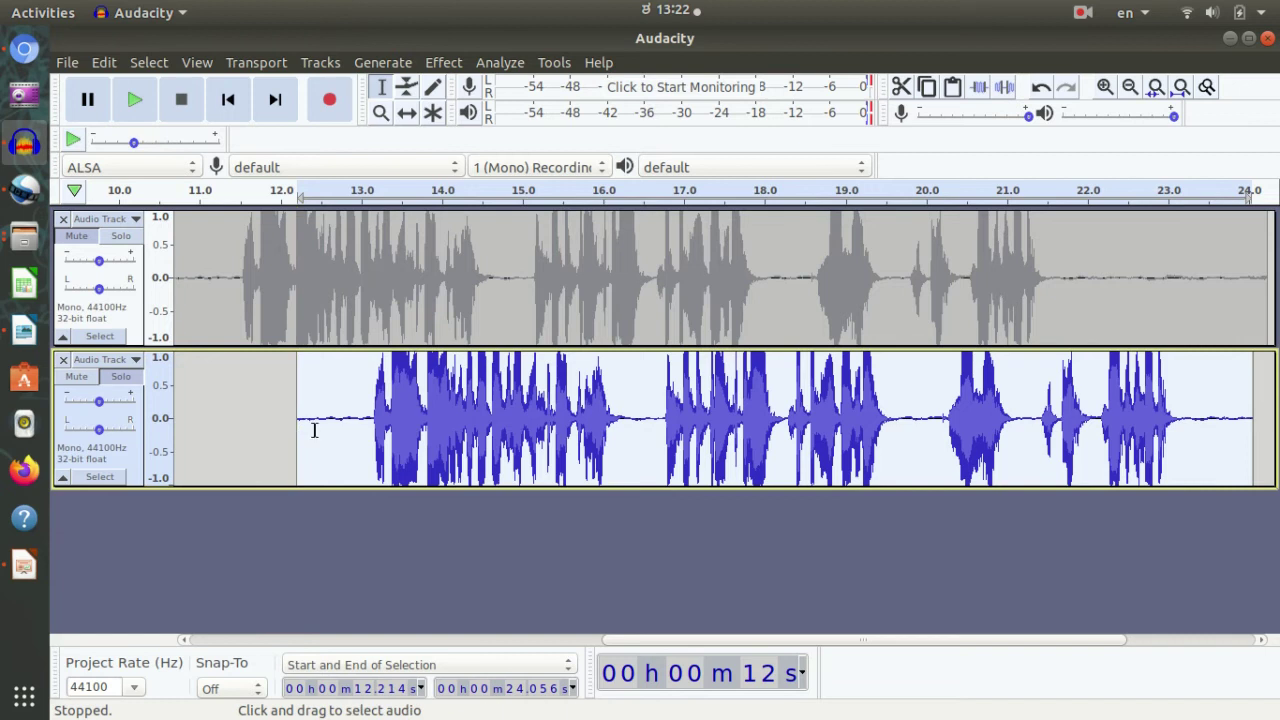
pyautogui.click(317, 429)
pyautogui.click(407, 112)
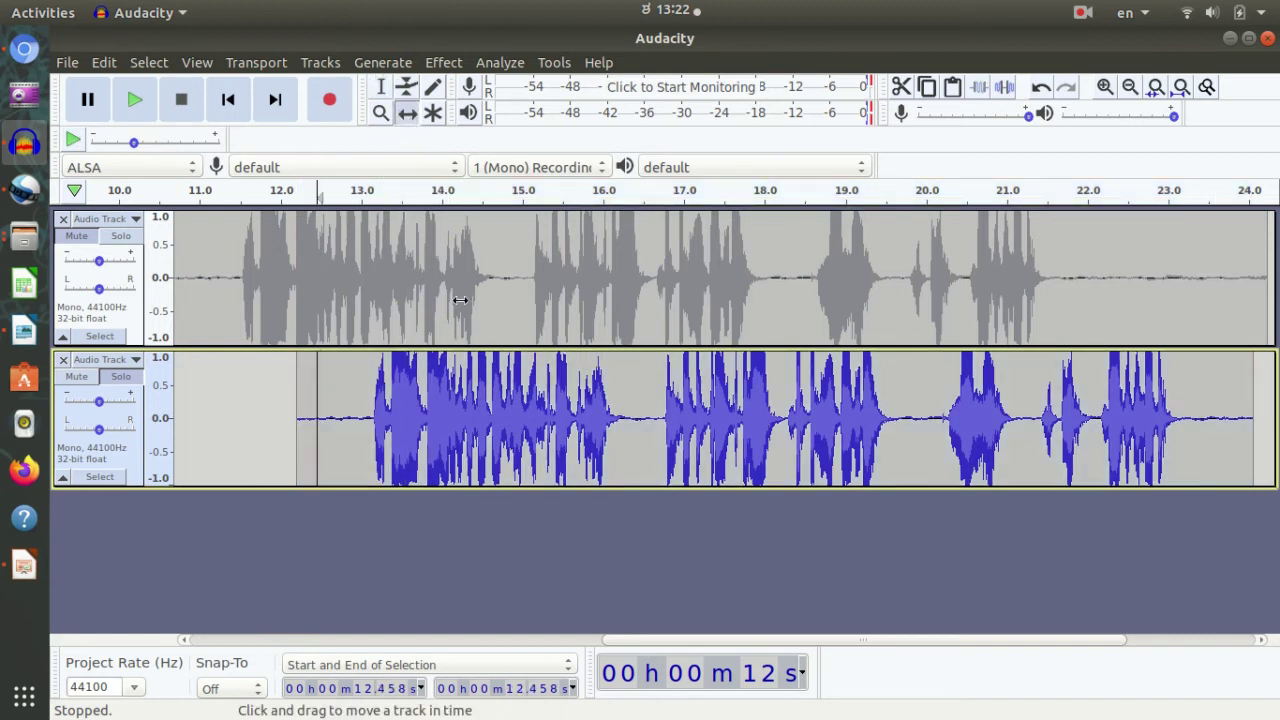
pyautogui.moveTo(457, 370); pyautogui.dragTo(348, 365)
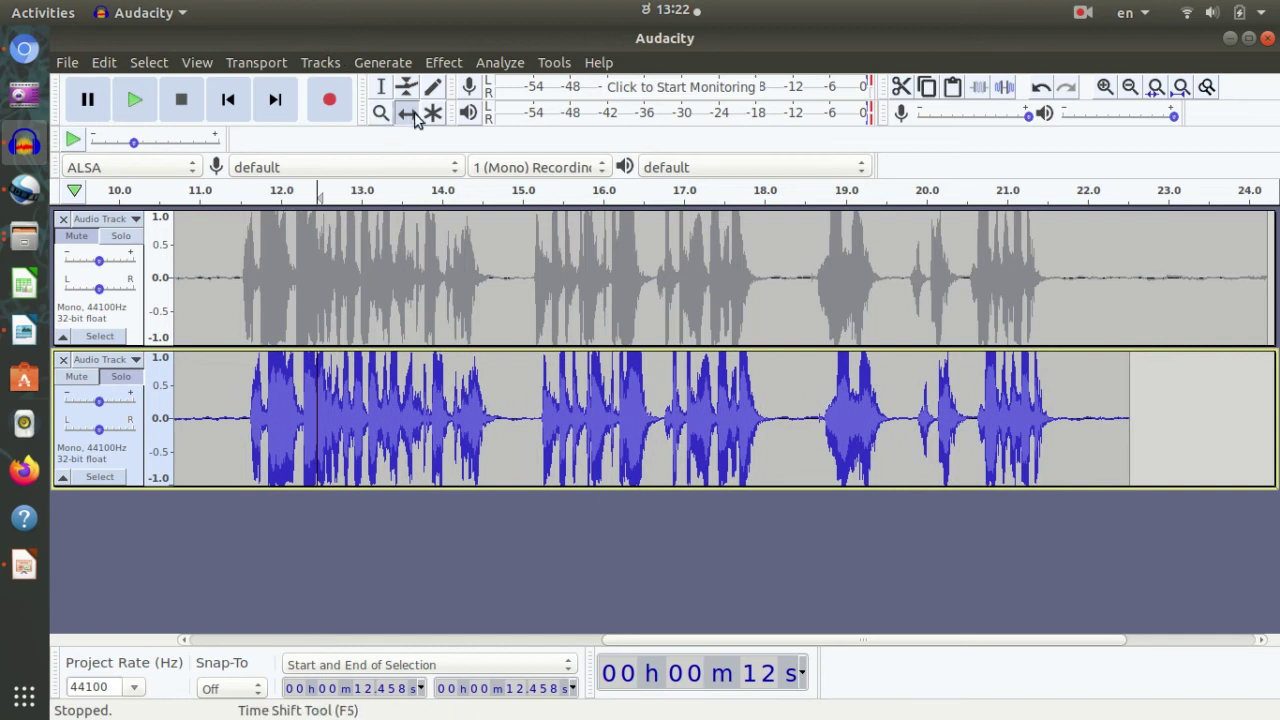
# Export the soloed slide 2 narration as S2.mp3 into the Recorded Files folder, keeping the standard preset quality
pyautogui.click(380, 96)
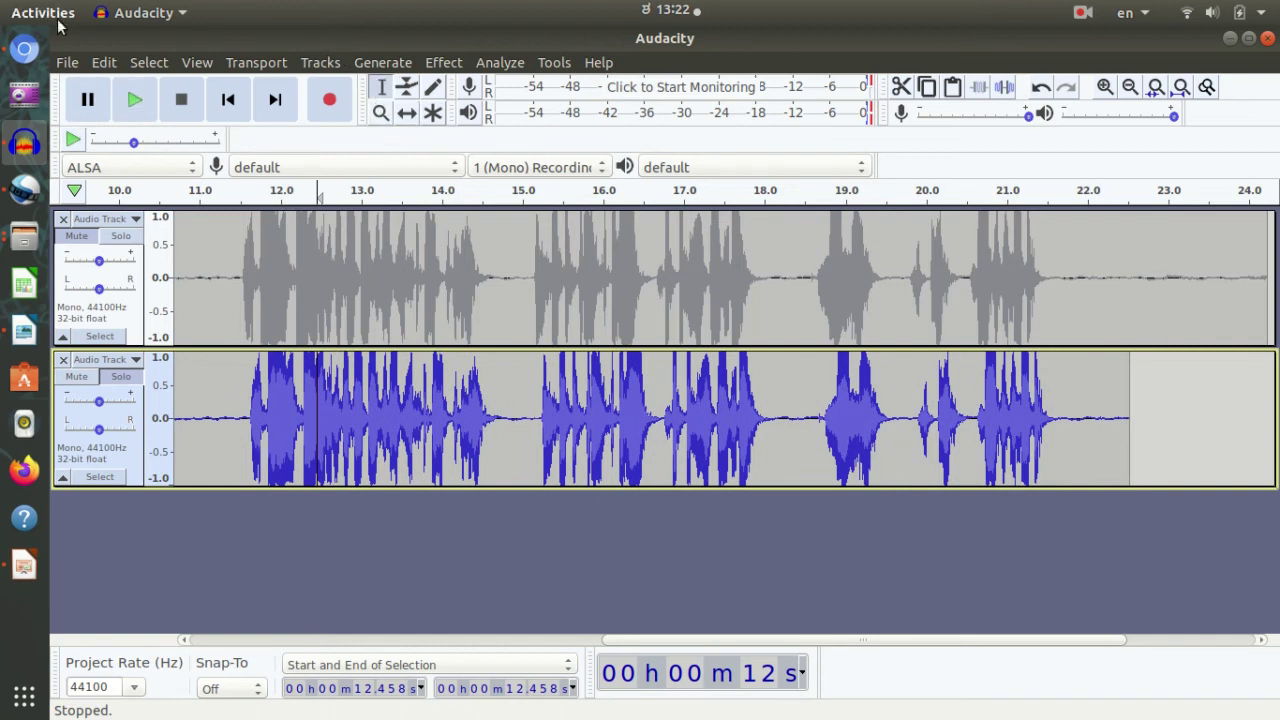
pyautogui.click(103, 62)
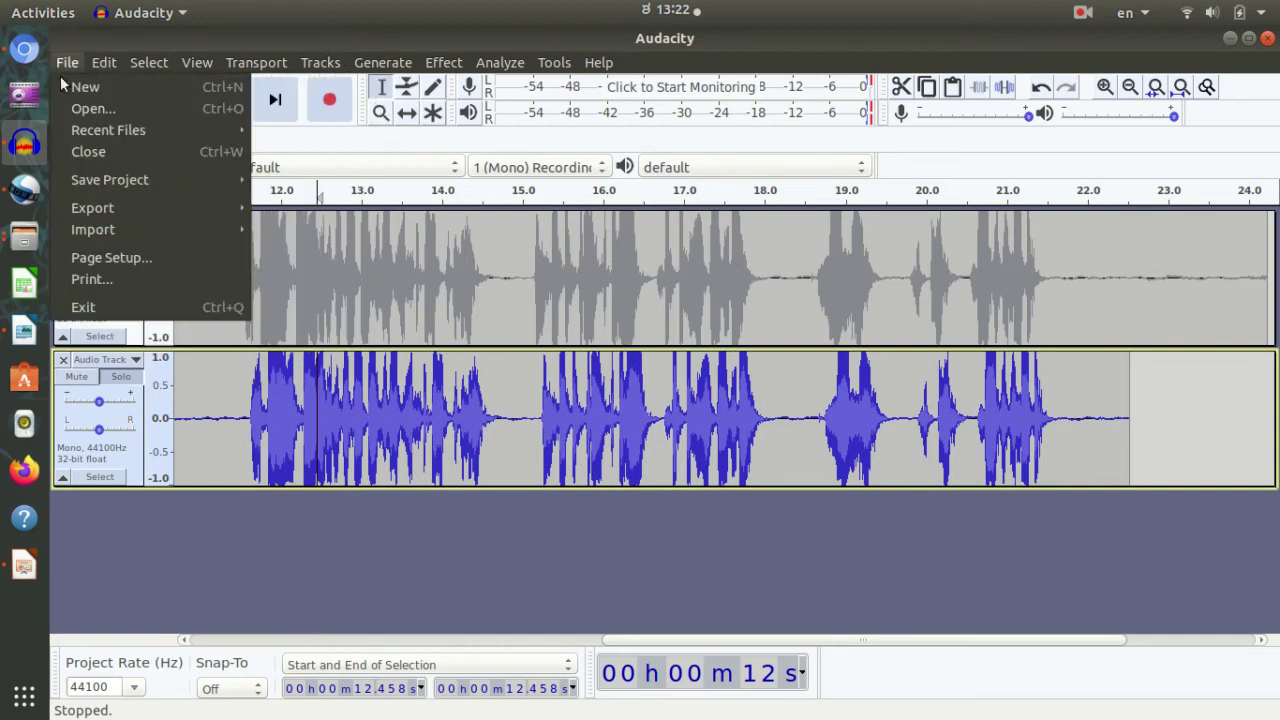
pyautogui.moveTo(152, 201)
pyautogui.click(289, 212)
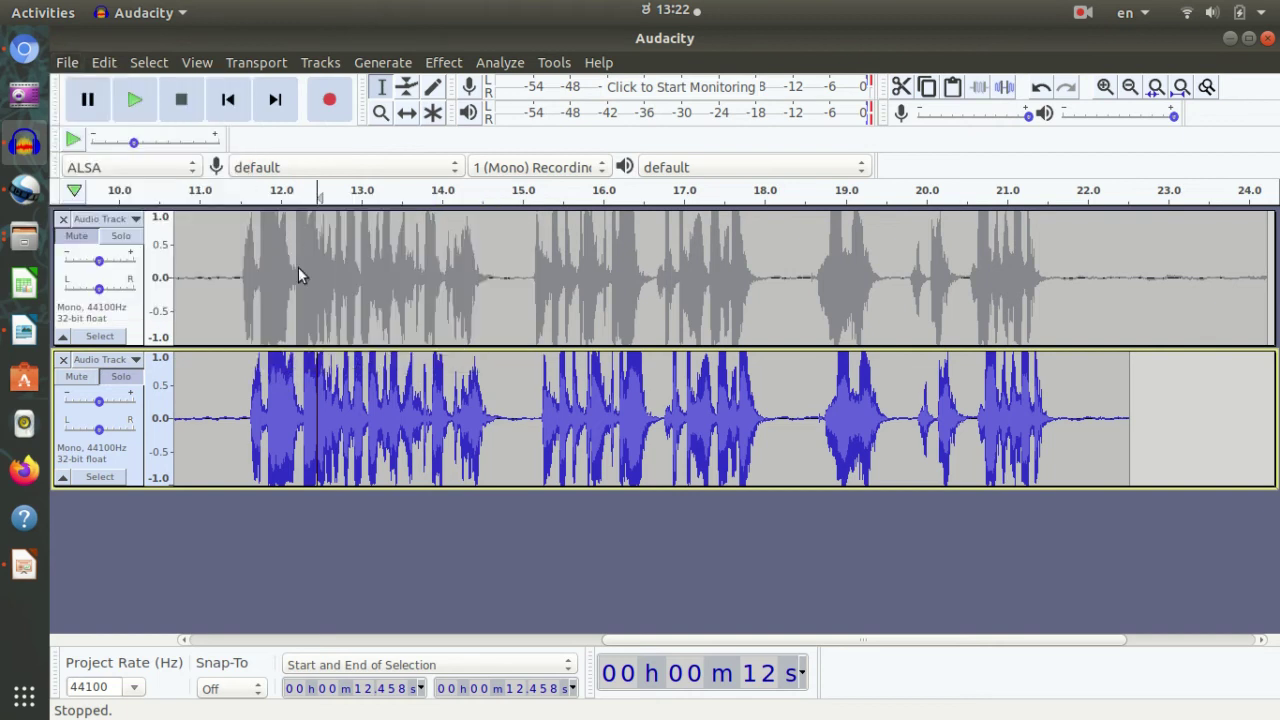
pyautogui.write('S2')
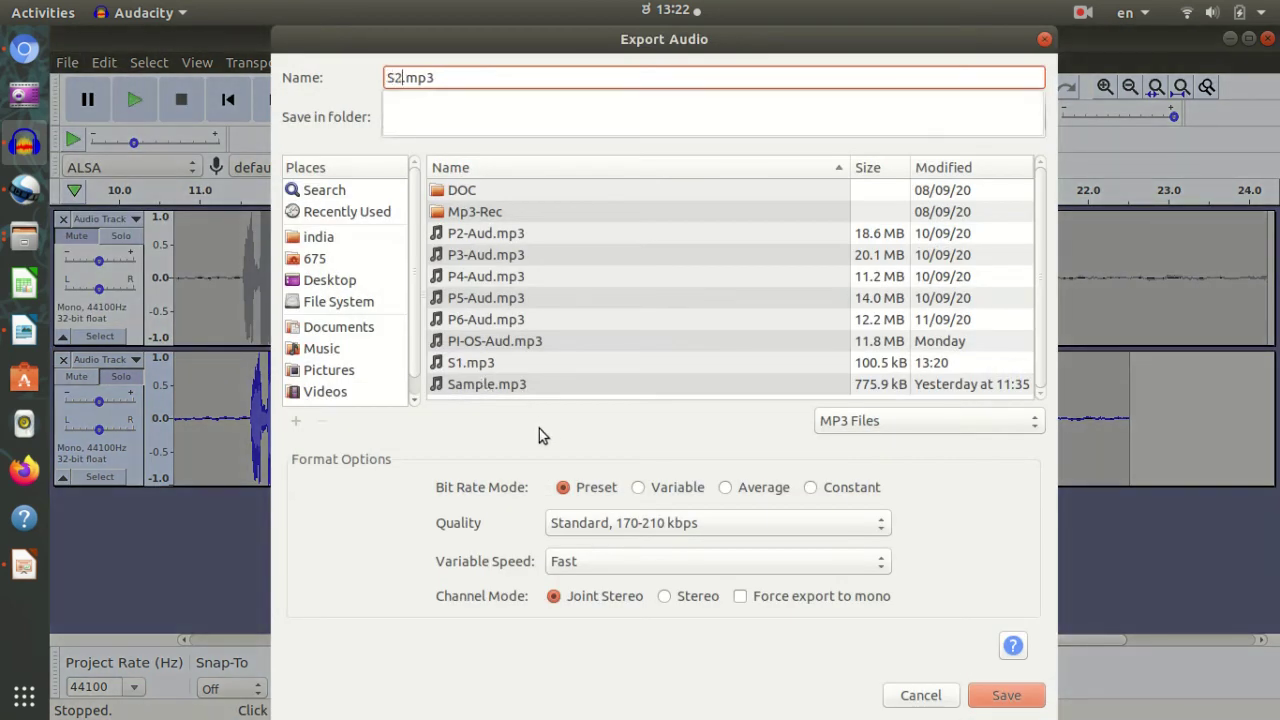
pyautogui.click(1006, 697)
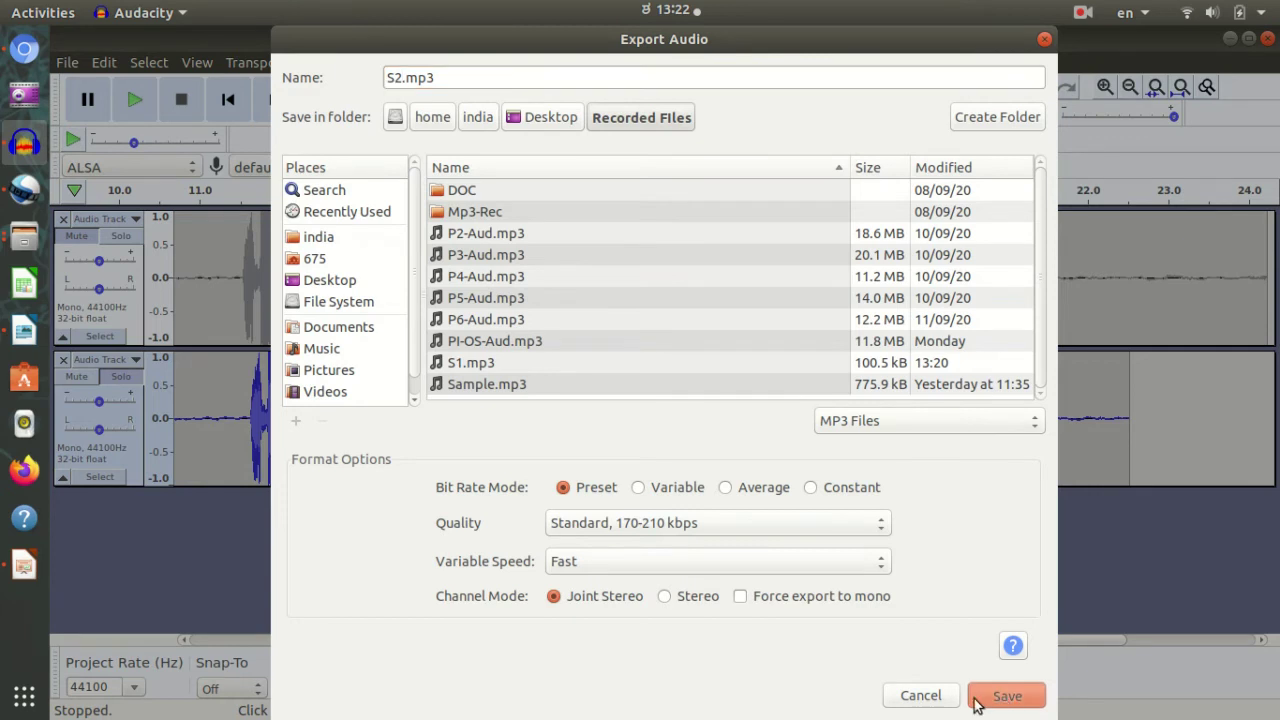
pyautogui.click(843, 575)
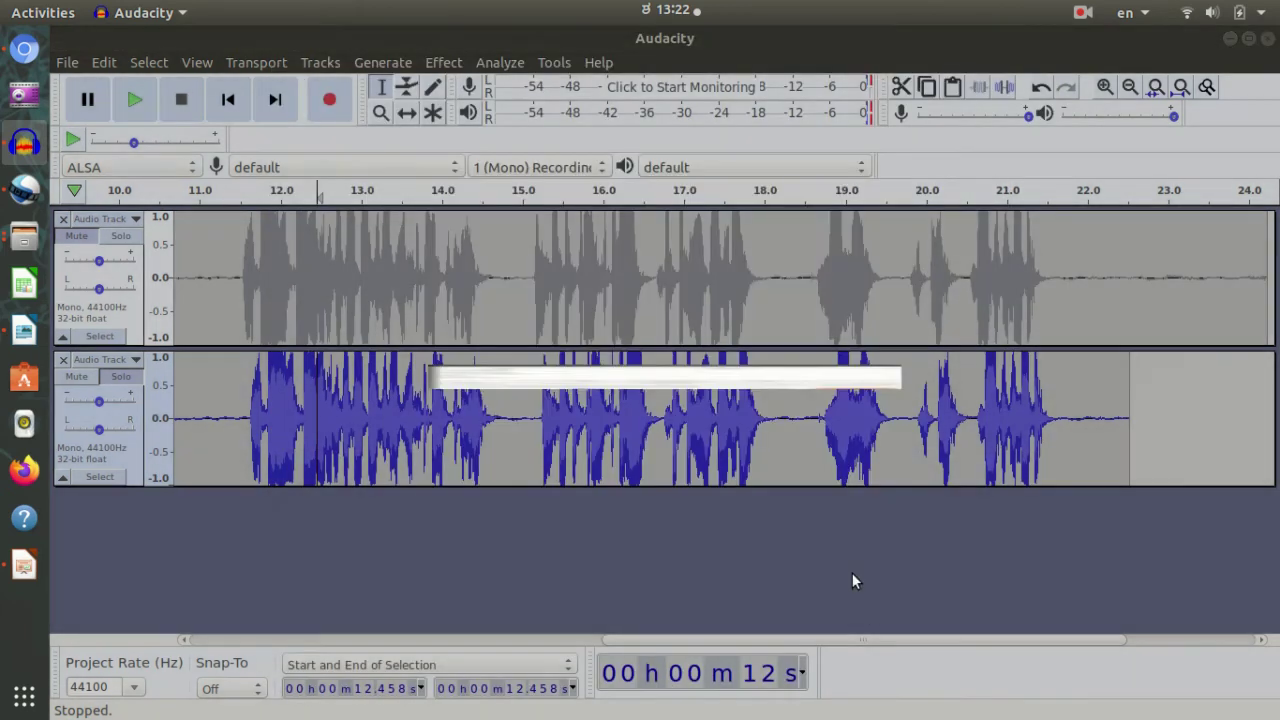
# Open S2.mp3 from the Recorded Files folder, listen to the exported narration, and close the player
pyautogui.press('super+d')
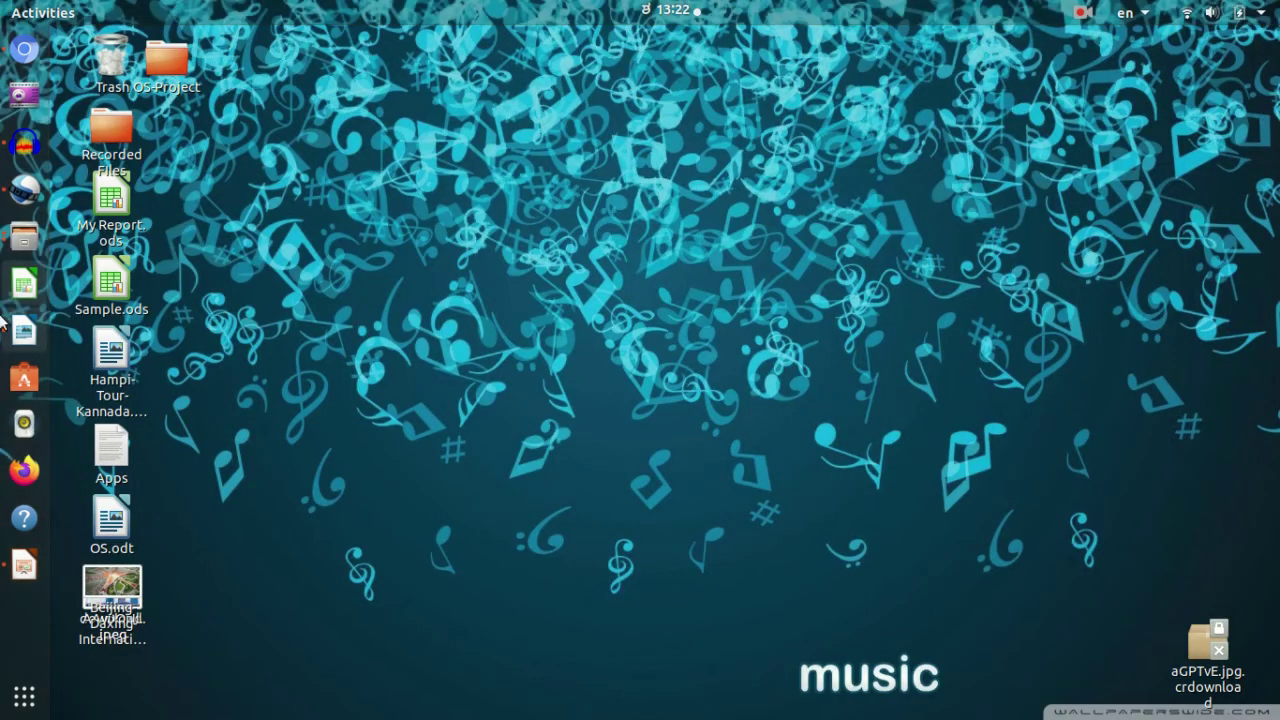
pyautogui.click(24, 237)
pyautogui.click(228, 150)
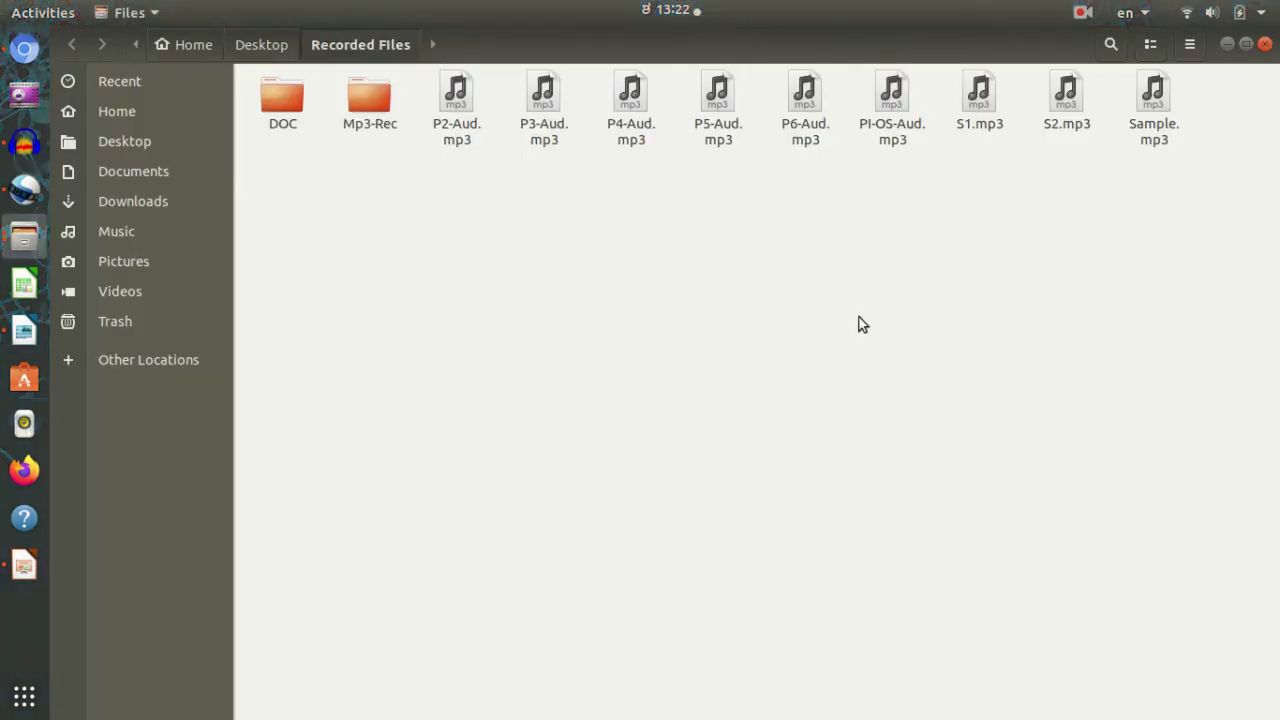
pyautogui.doubleClick(1070, 97)
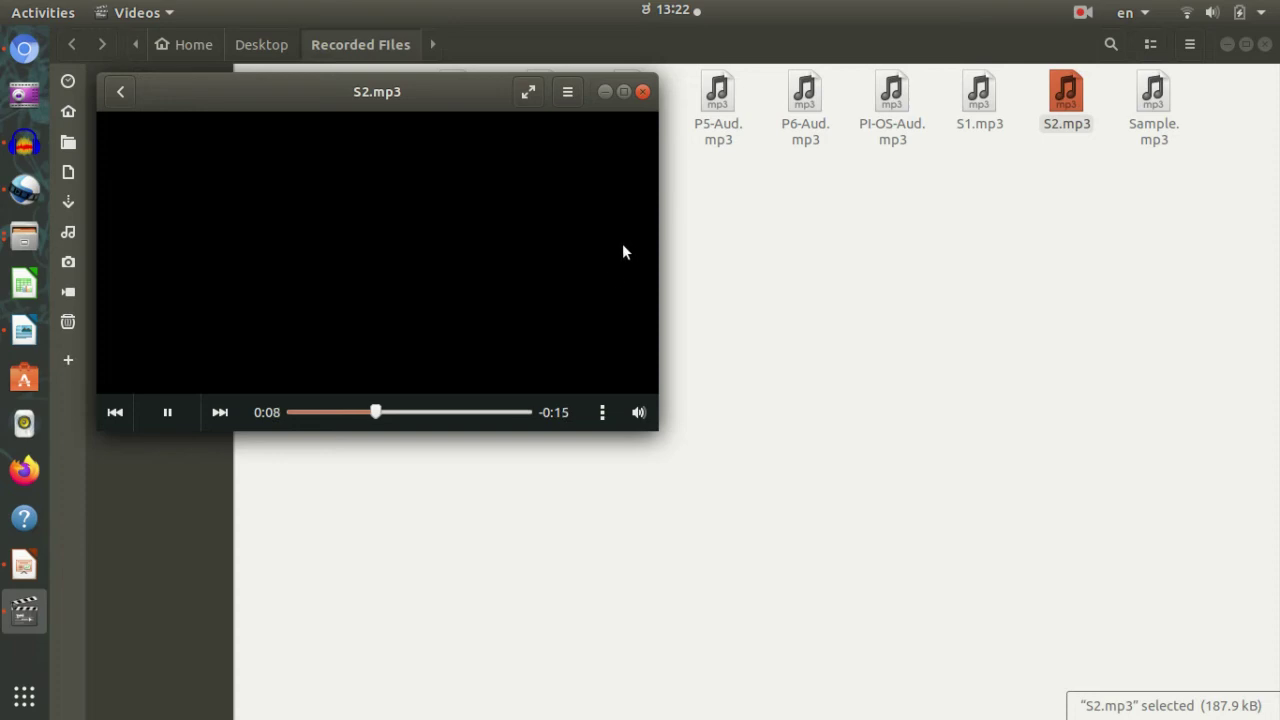
pyautogui.click(705, 240)
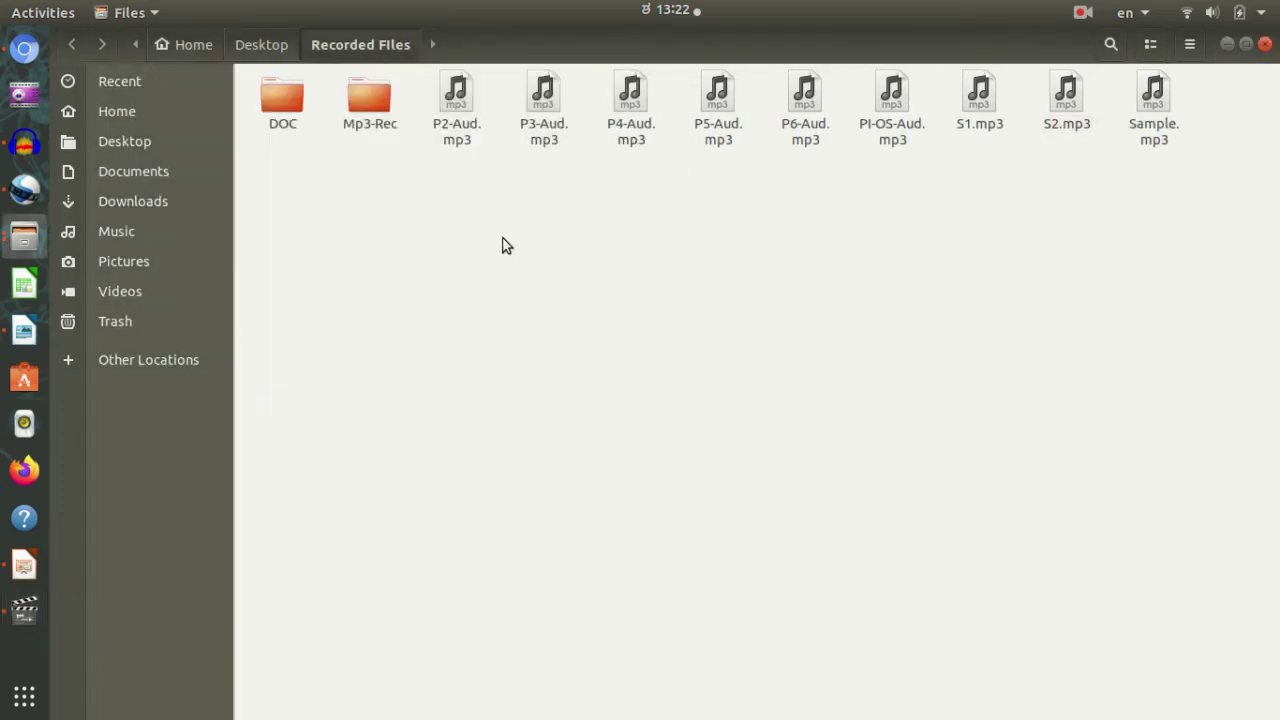
pyautogui.hotkey('alt', 'Tab')
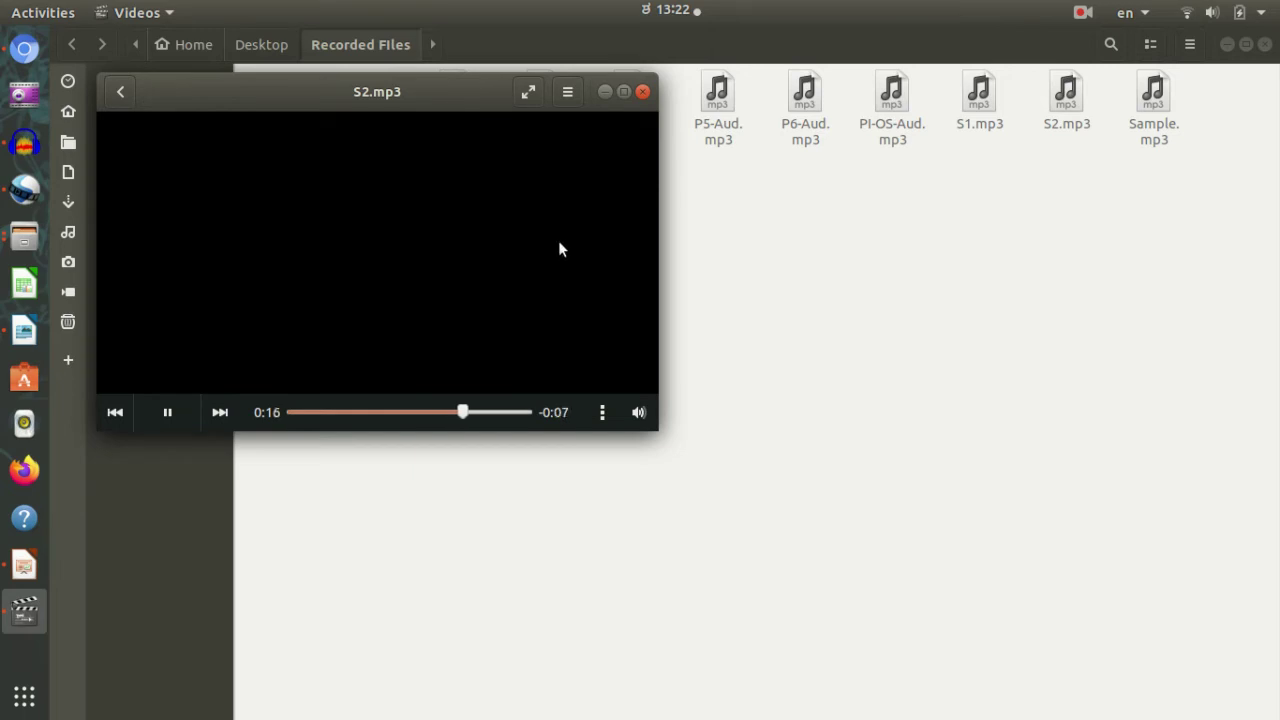
pyautogui.click(643, 91)
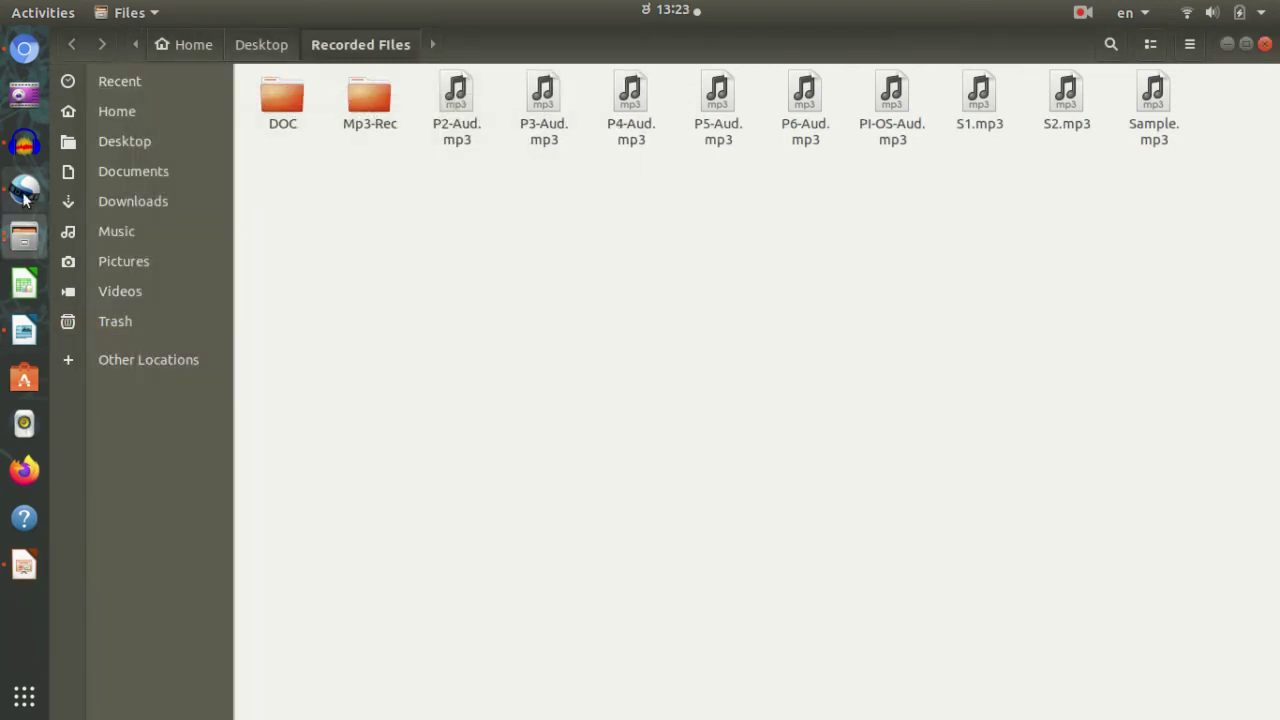
# Switch back to Audacity and remove the muted original track, keeping only the soloed narration track
pyautogui.click(24, 143)
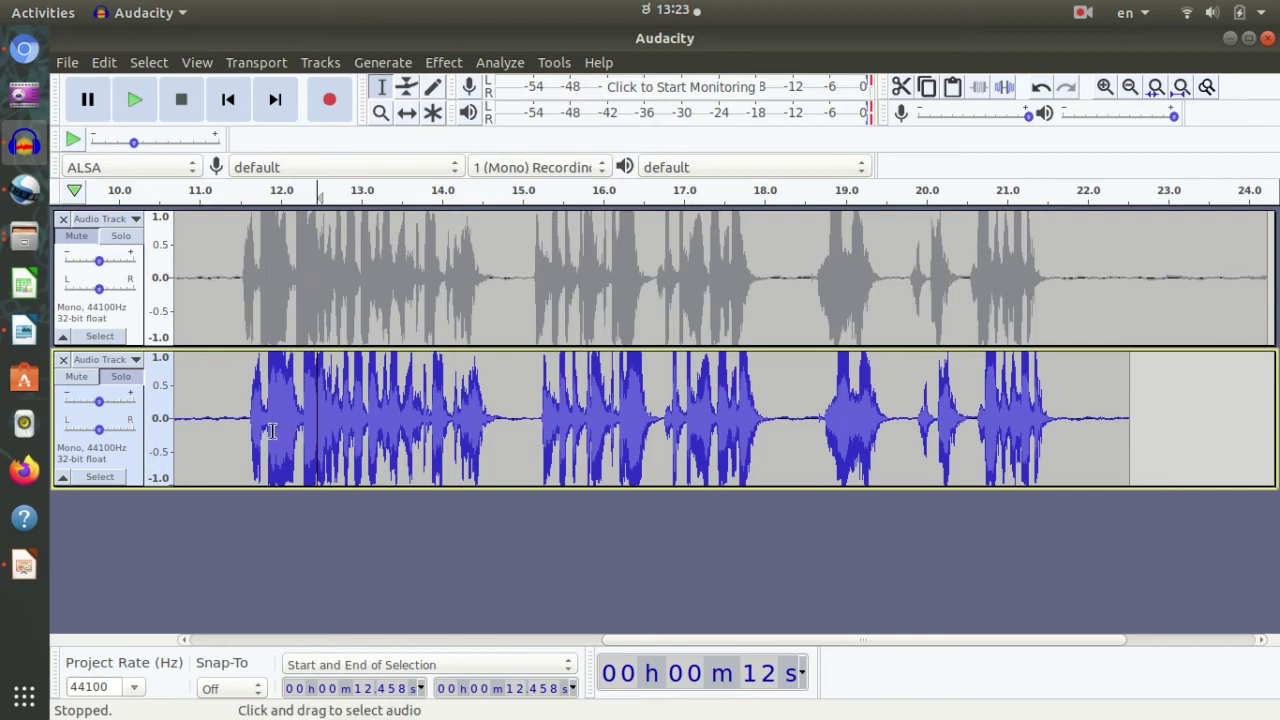
pyautogui.click(63, 218)
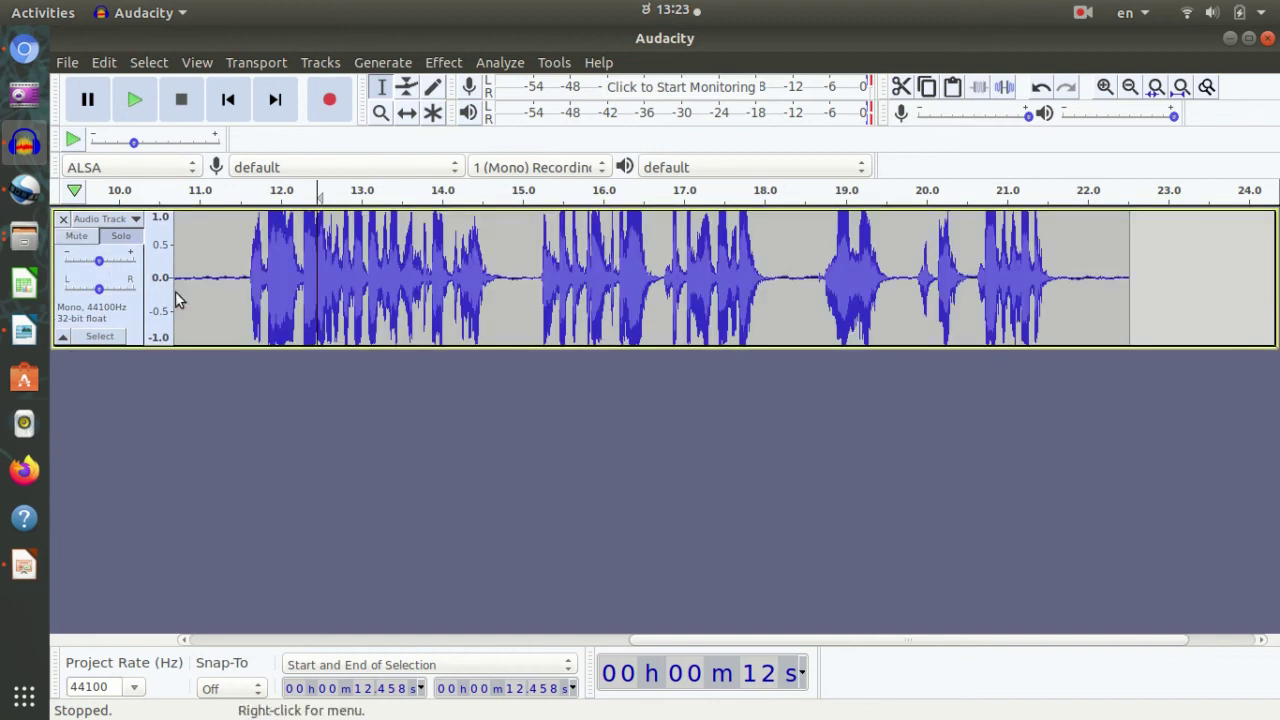
pyautogui.click(67, 62)
pyautogui.moveTo(104, 62)
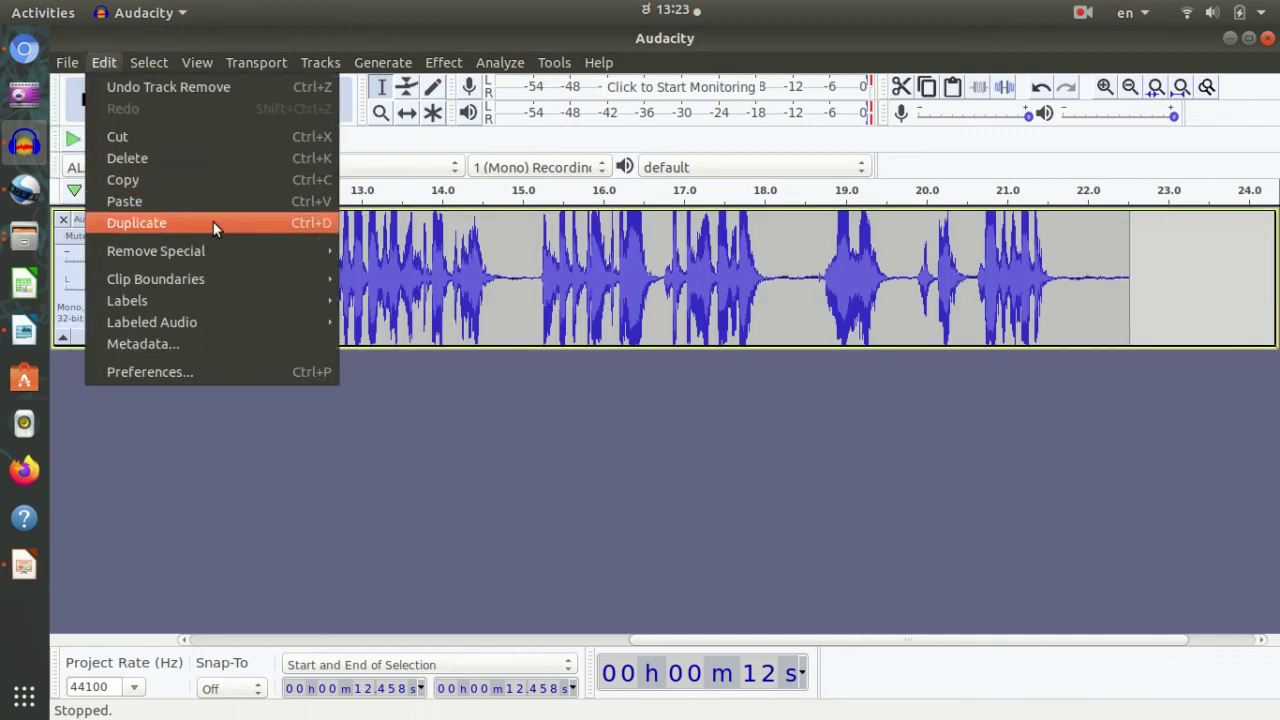
pyautogui.moveTo(177, 207)
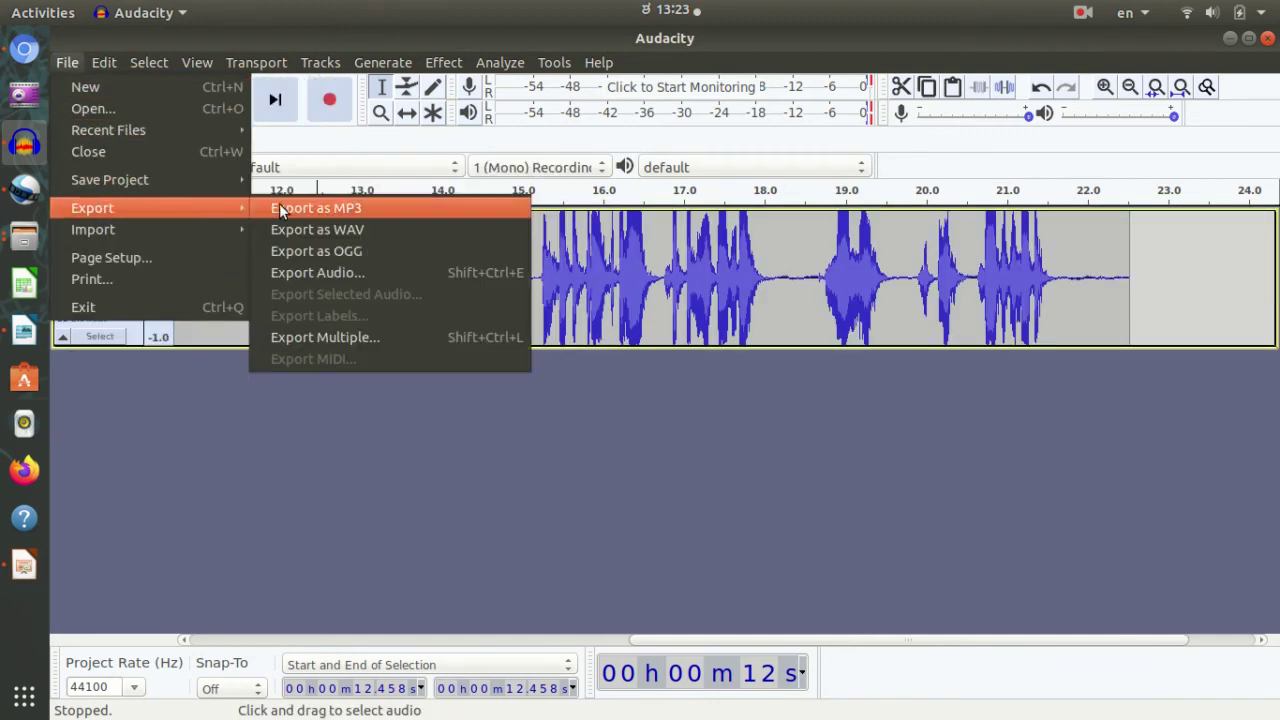
pyautogui.click(403, 467)
pyautogui.hotkey('alt', 'Tab')
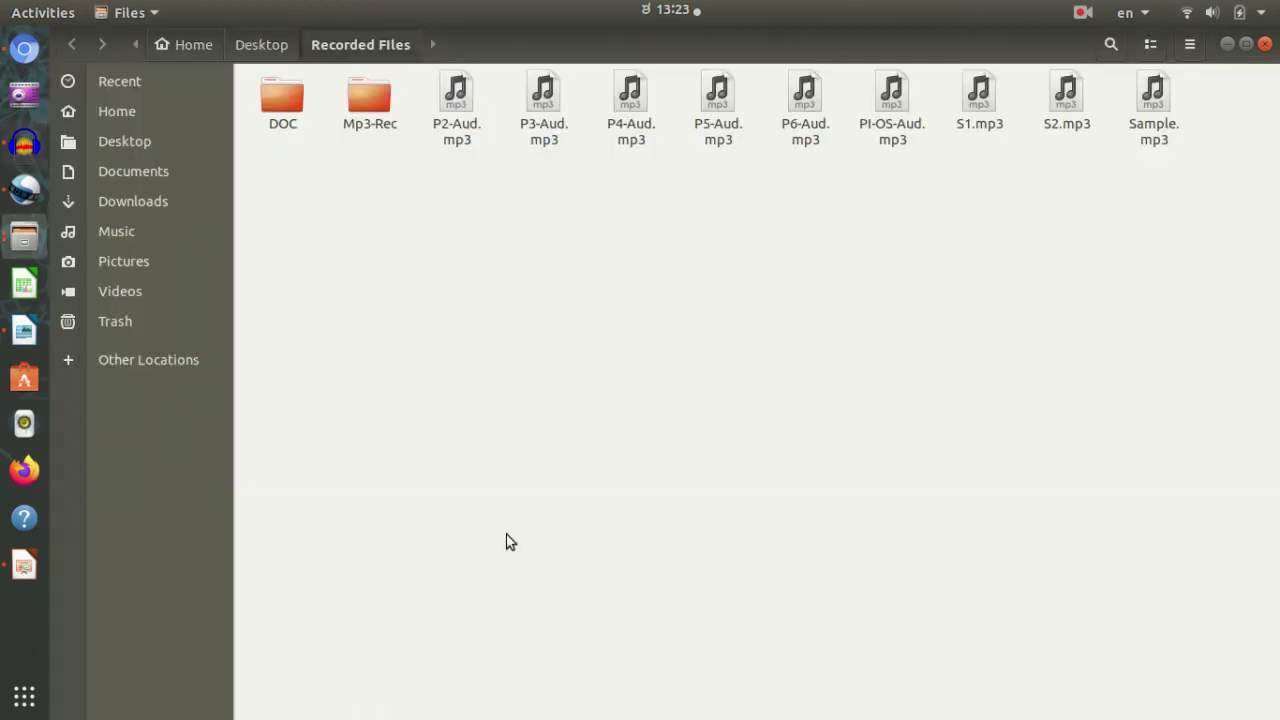
pyautogui.click(66, 259)
pyautogui.click(24, 189)
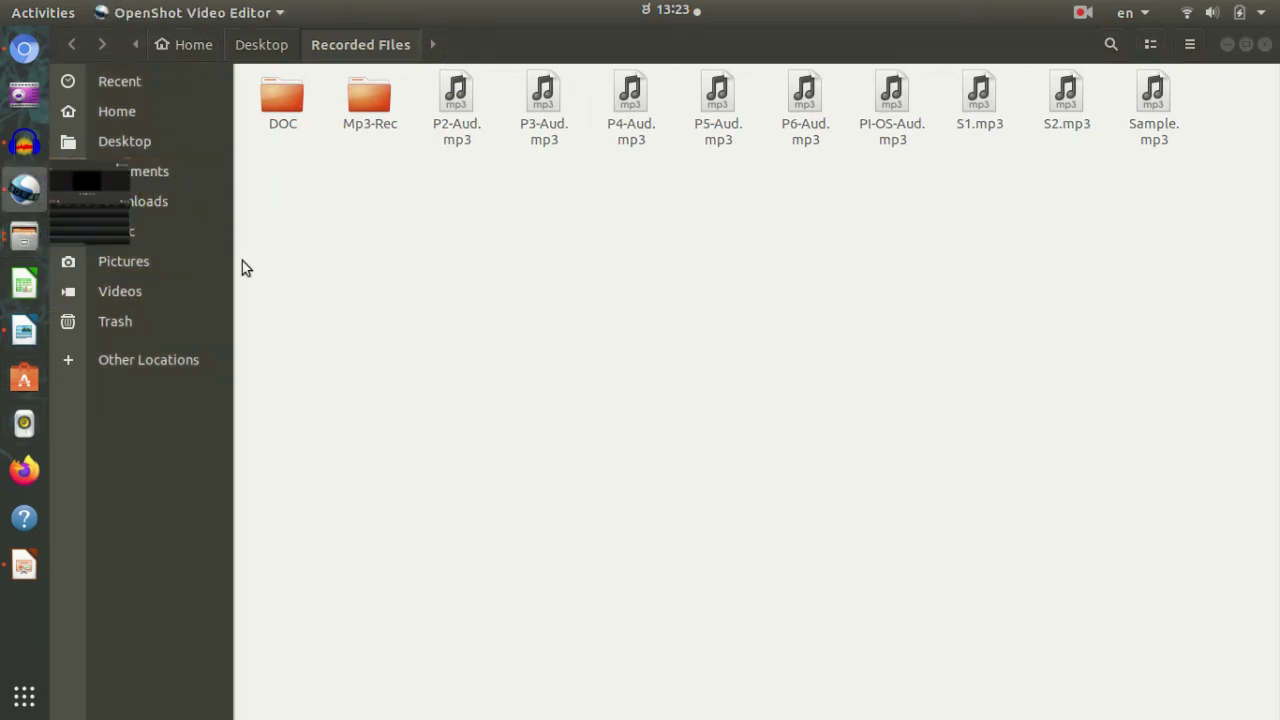
pyautogui.click(24, 237)
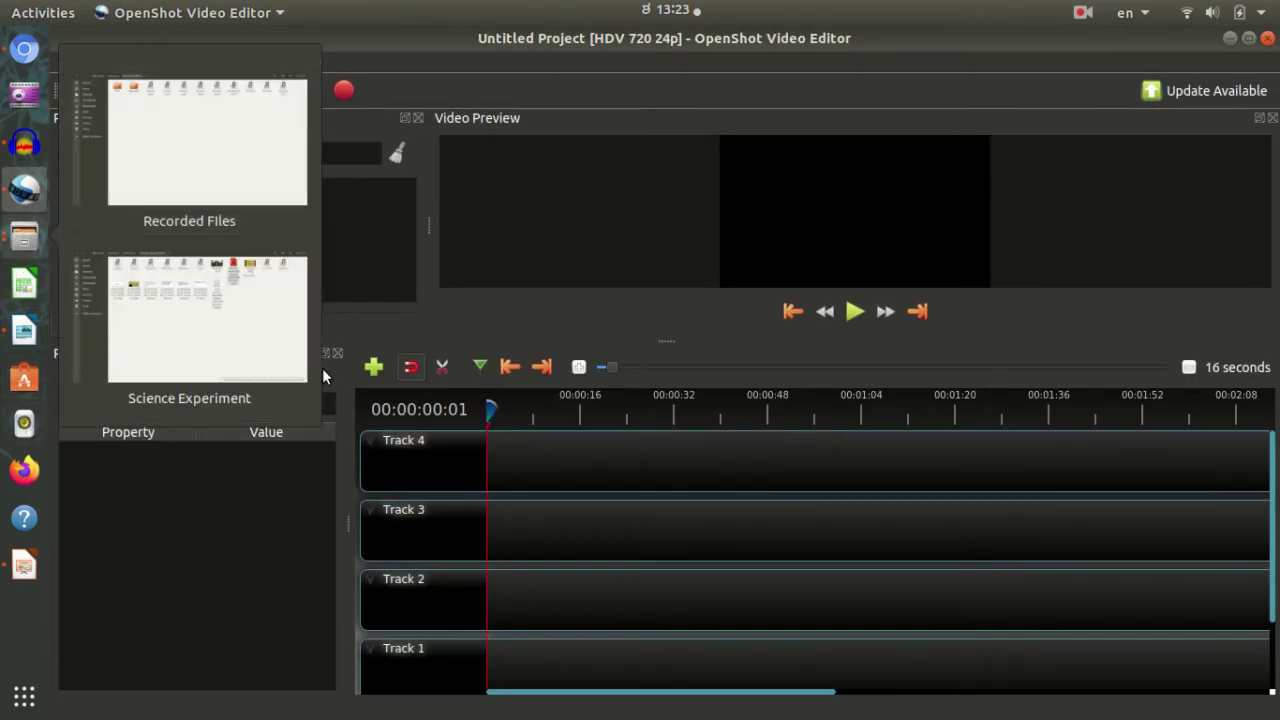
pyautogui.click(226, 305)
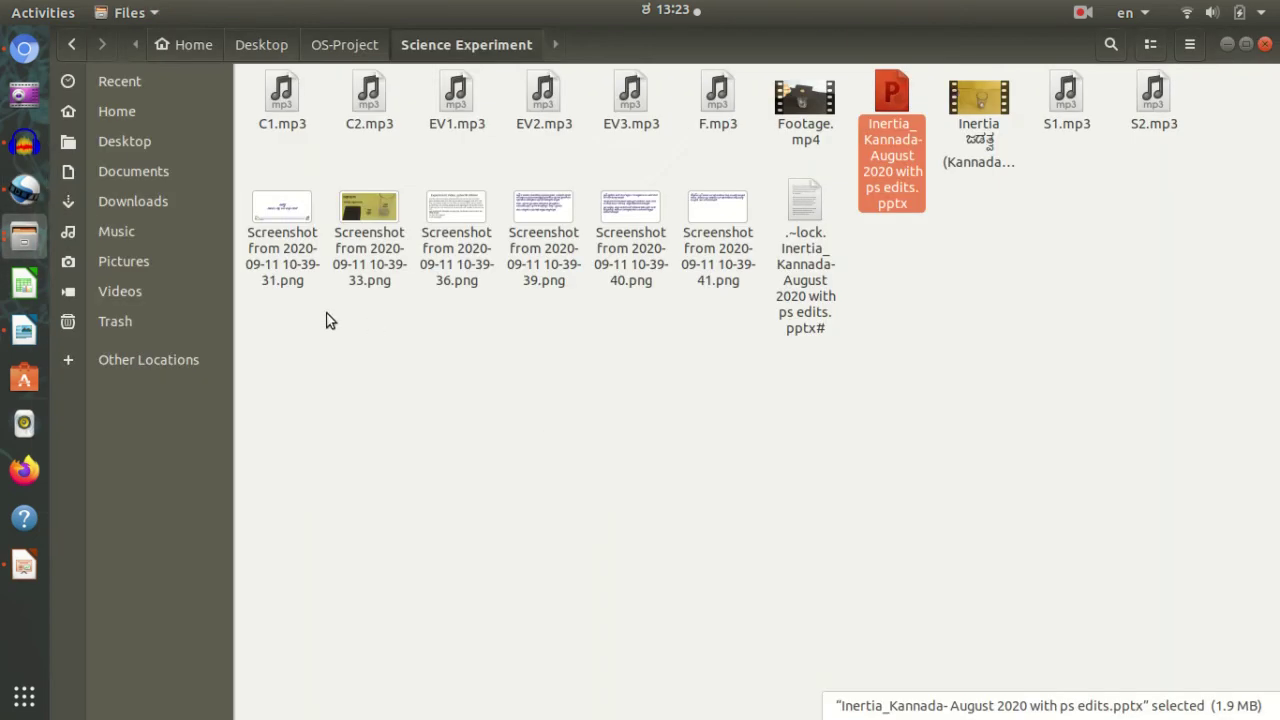
pyautogui.moveTo(283, 240); pyautogui.dragTo(536, 552)
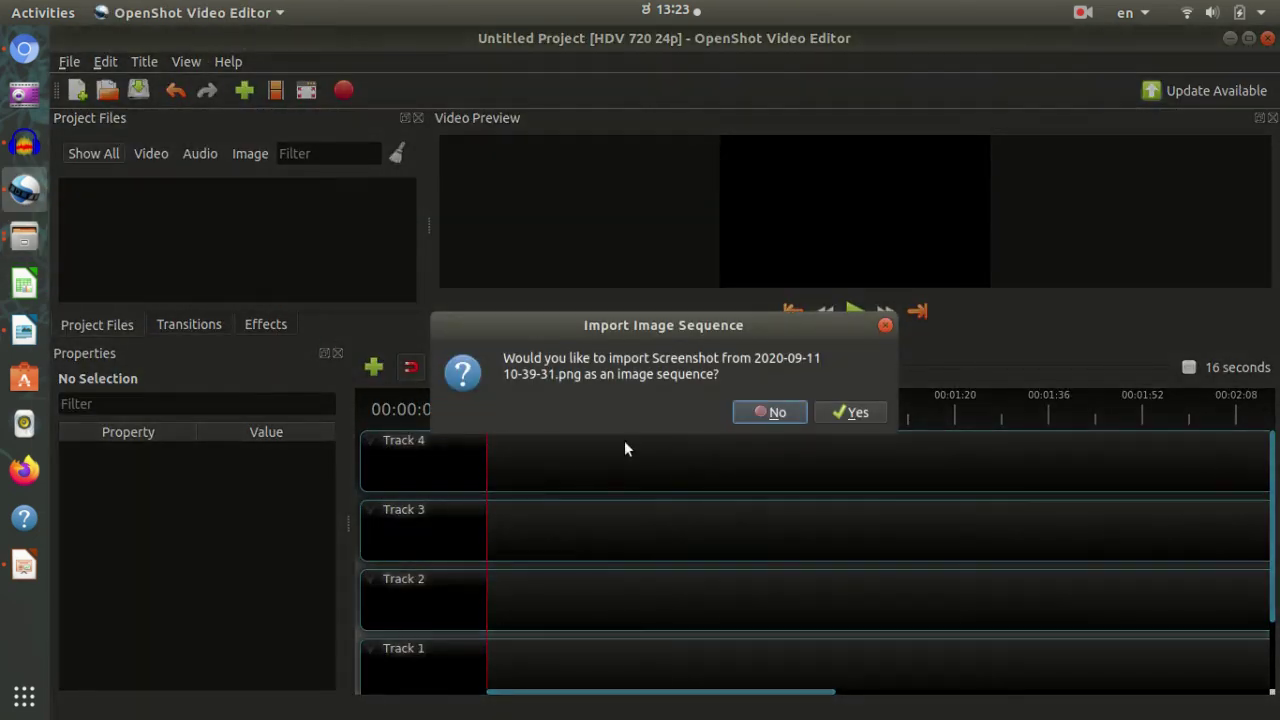
pyautogui.click(769, 412)
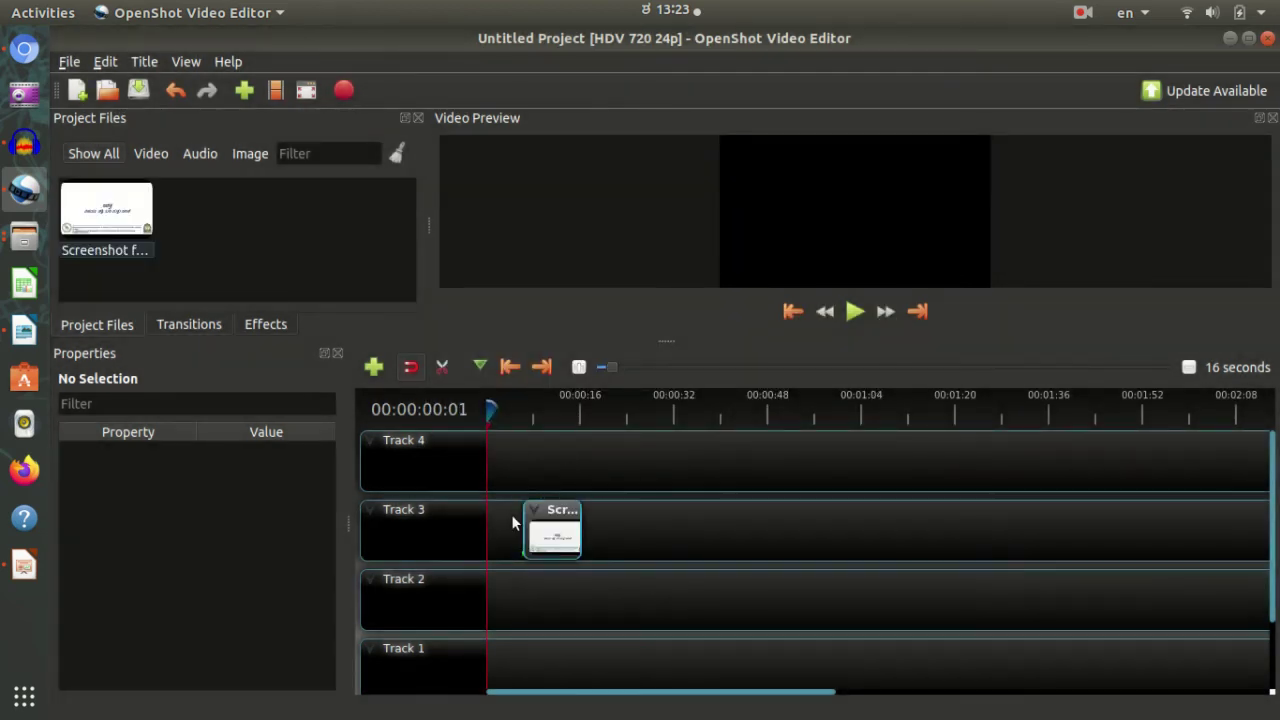
# Add S1.mp3 from the Recorded Files folder to Track 2 of the OpenShot timeline
pyautogui.hotkey('alt', 'Tab')
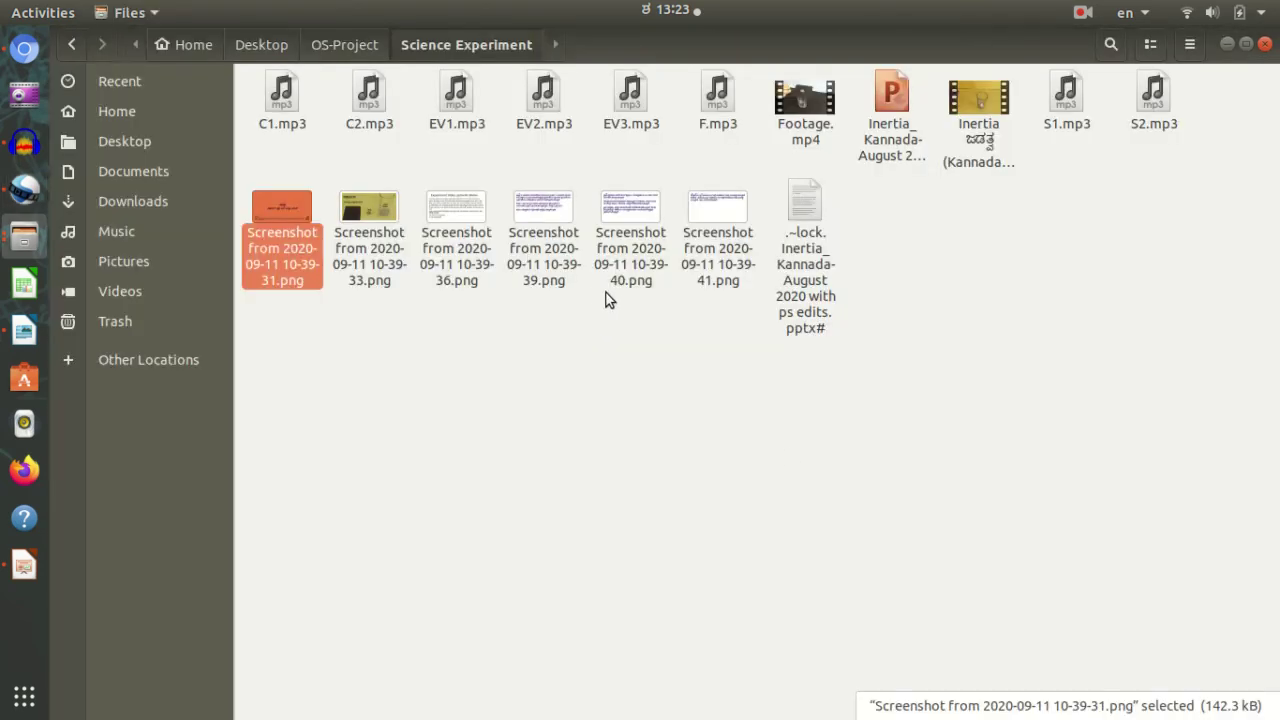
pyautogui.click(775, 540)
pyautogui.click(97, 231)
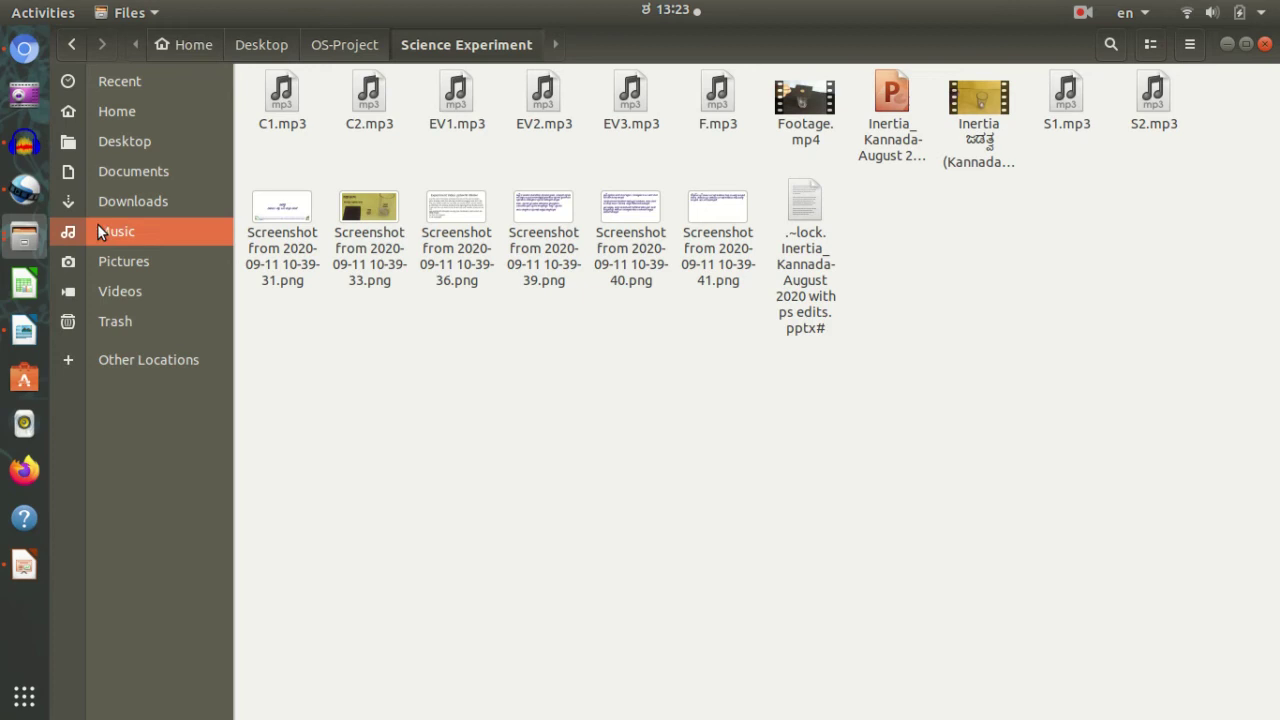
pyautogui.click(26, 236)
pyautogui.click(223, 323)
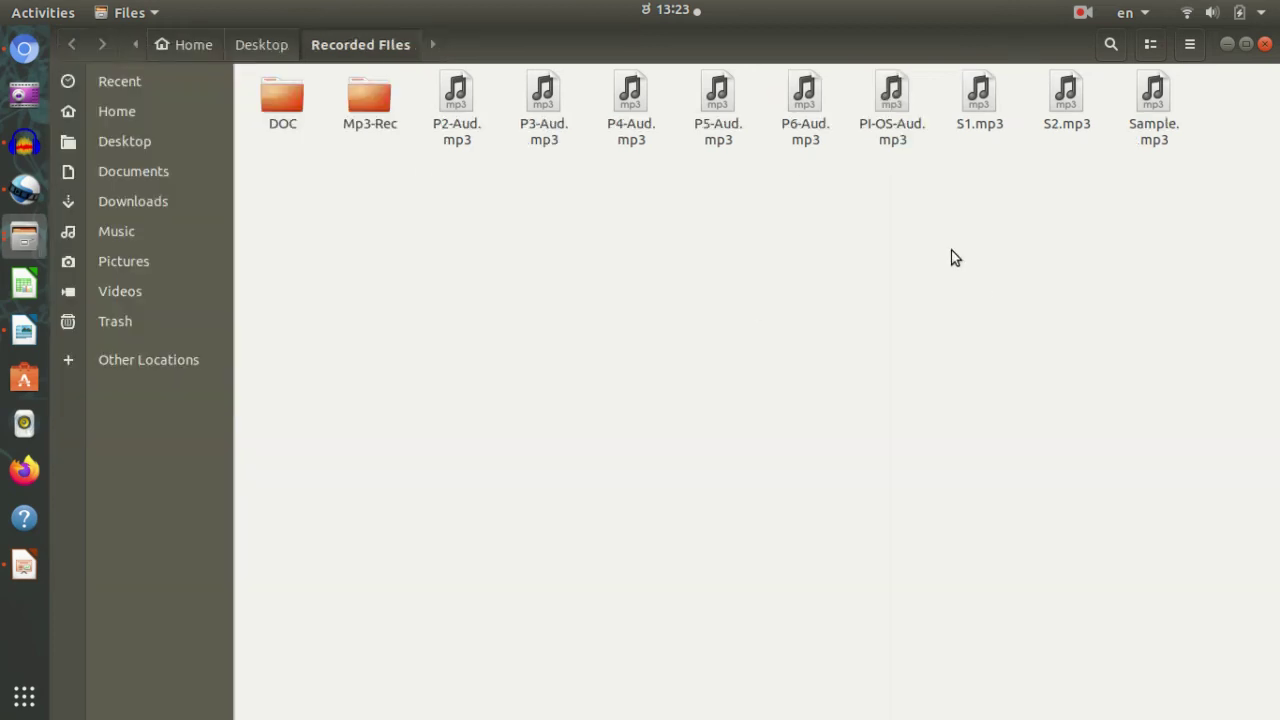
pyautogui.moveTo(990, 125); pyautogui.dragTo(569, 622)
pyautogui.hotkey('alt', 'Tab')
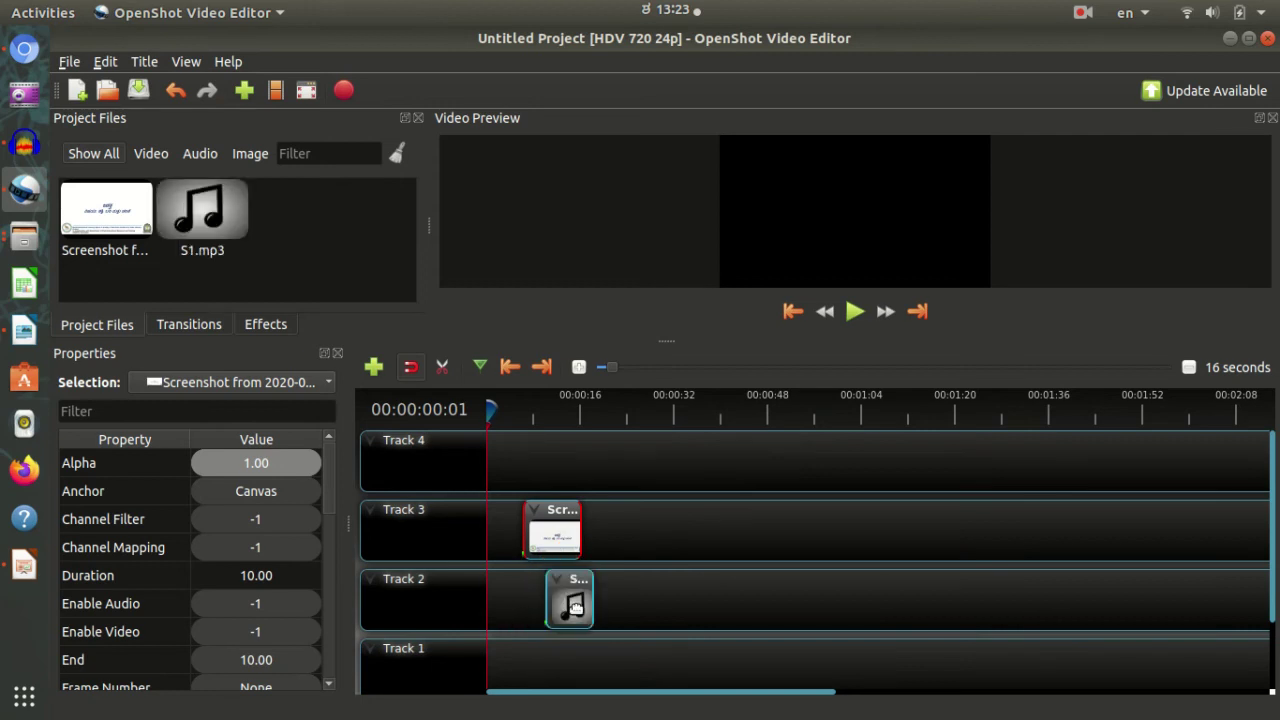
# Move the slide image and S1.mp3 clips to the timeline start and trim the image to 8.24 seconds, matching the audio length
pyautogui.moveTo(535, 546); pyautogui.dragTo(499, 546)
pyautogui.moveTo(570, 605); pyautogui.dragTo(512, 600)
pyautogui.moveTo(545, 545)
pyautogui.mouseDown()
pyautogui.moveTo(490, 540)
pyautogui.moveTo(536, 525)
pyautogui.mouseUp()
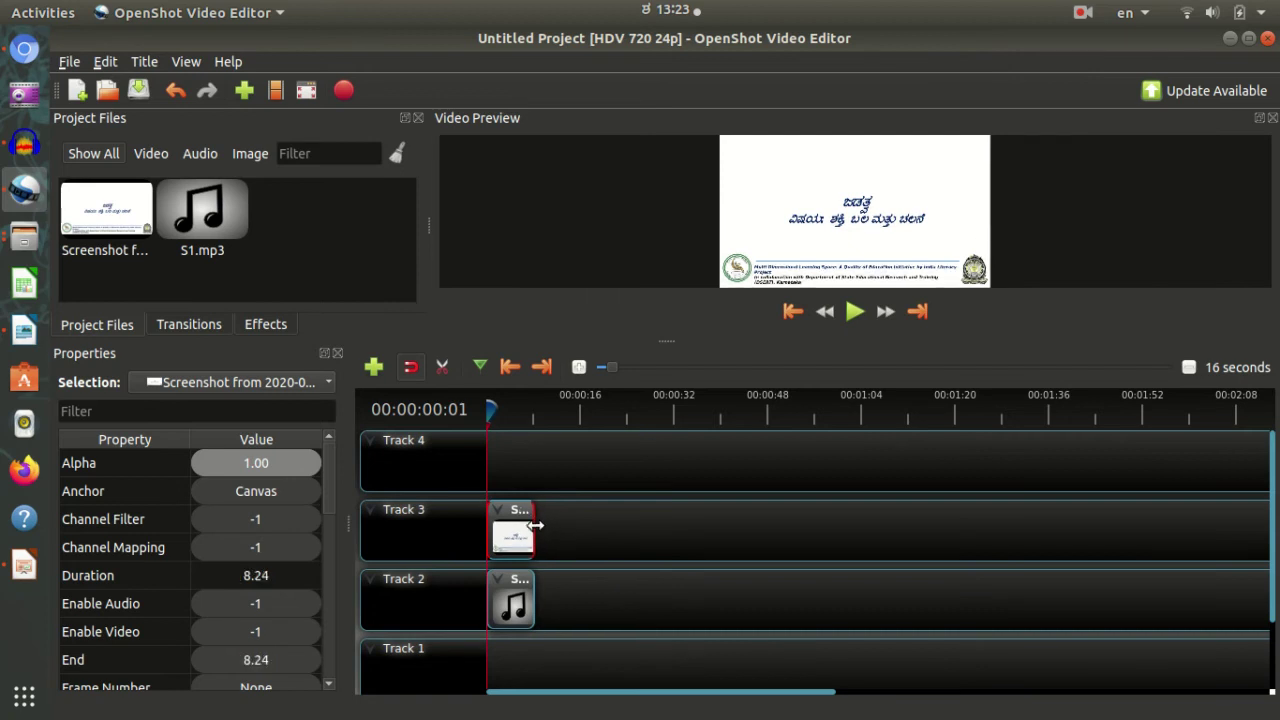
# Play the timeline to check the slide 1 image together with its narration
pyautogui.press('space')
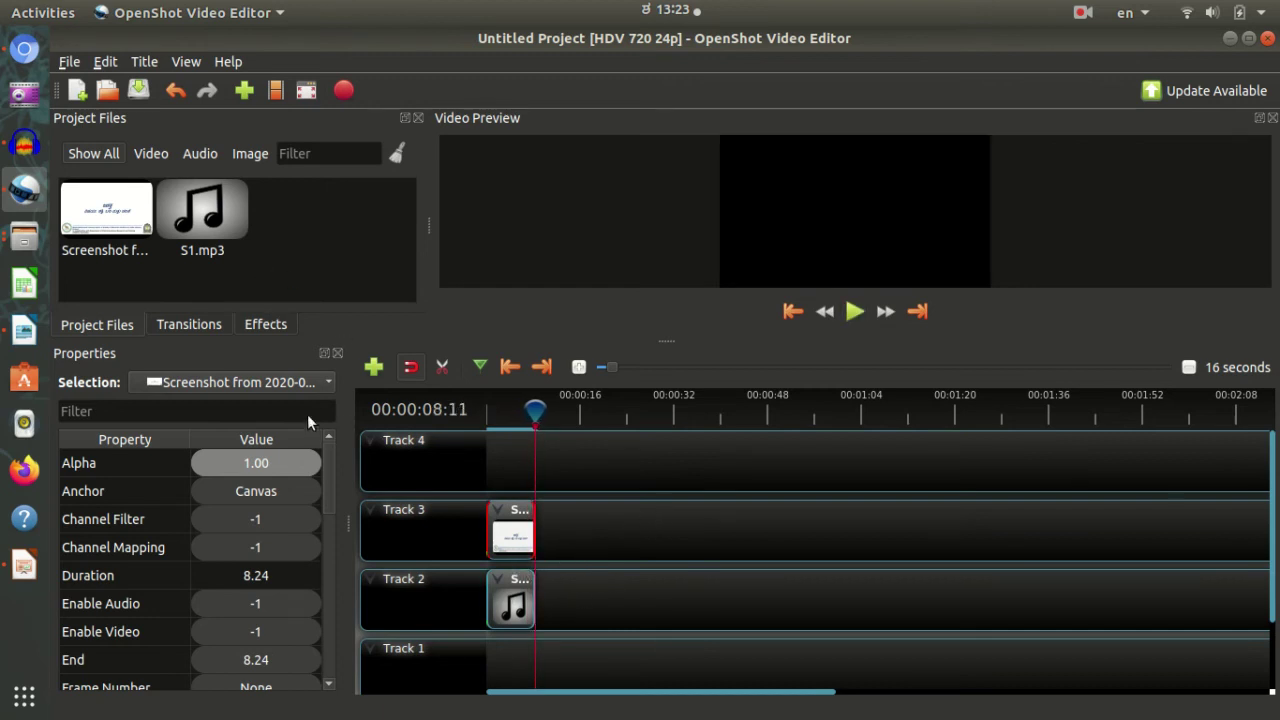
pyautogui.hotkey('alt', 'Tab')
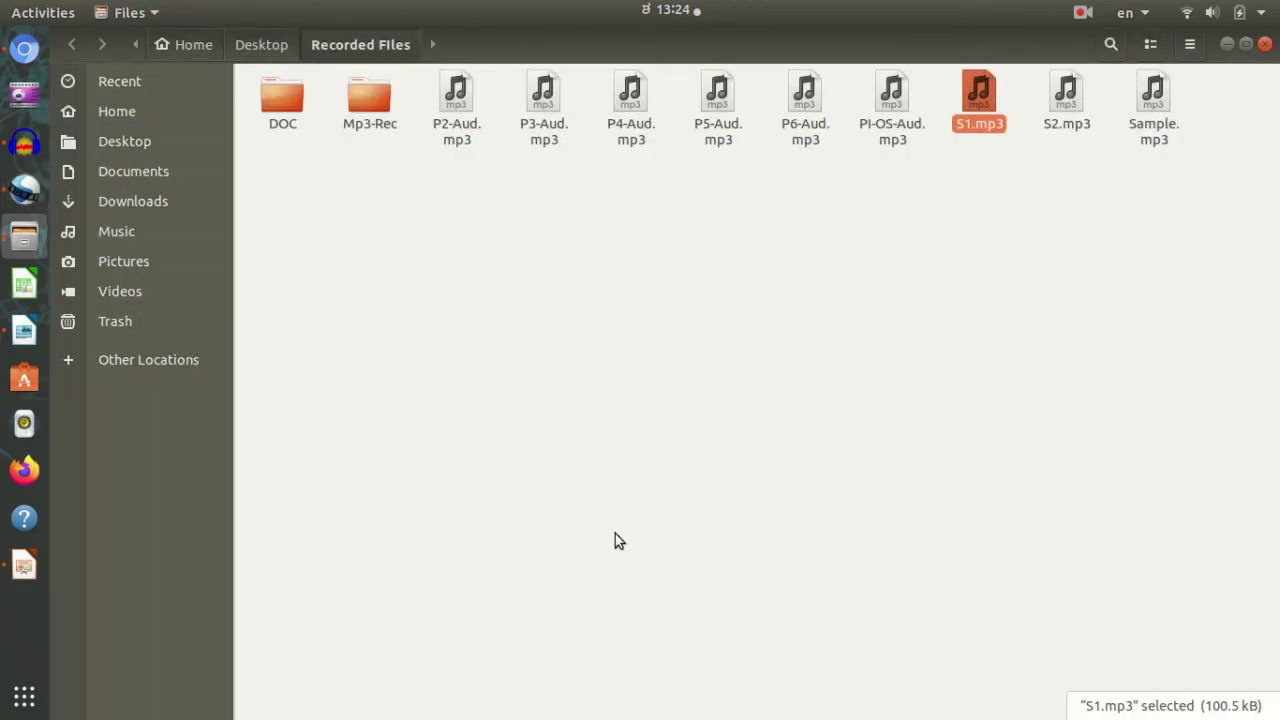
pyautogui.hotkey('alt', 'Tab')
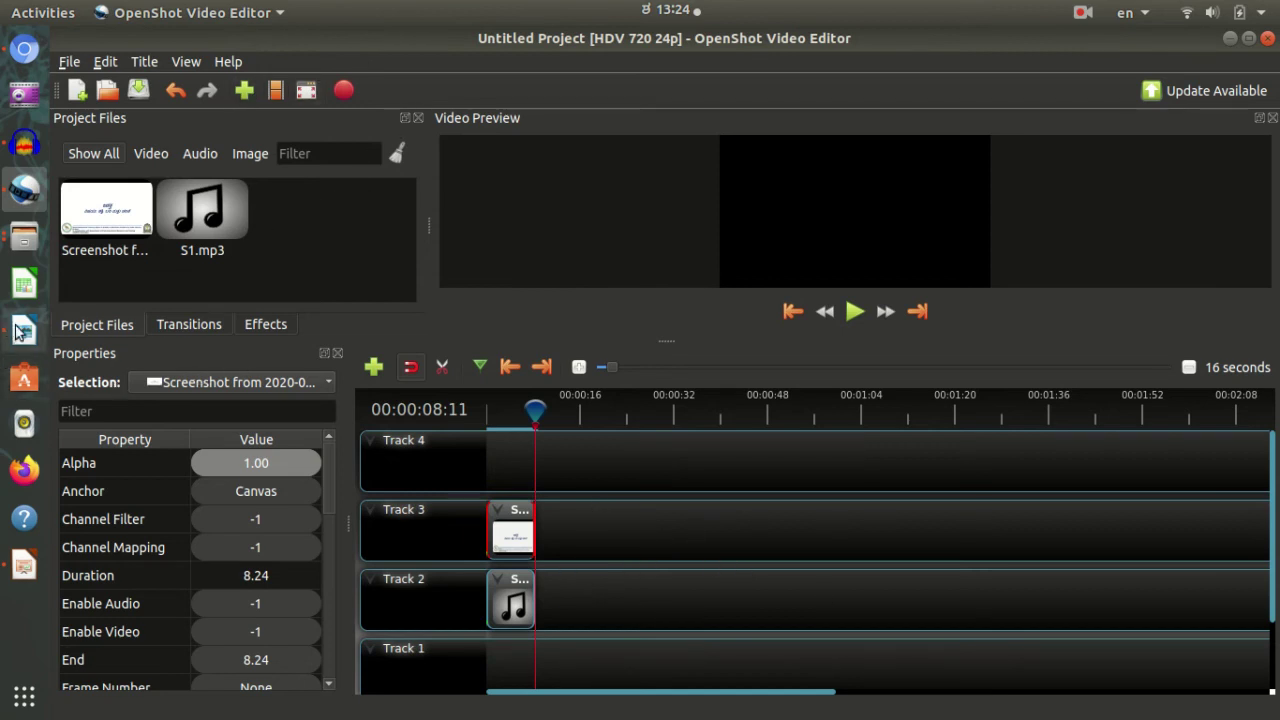
# View the screenshots ending 10-39-33 and 10-39-36 in the Science Experiment folder to review the next slides, closing each one
pyautogui.click(22, 238)
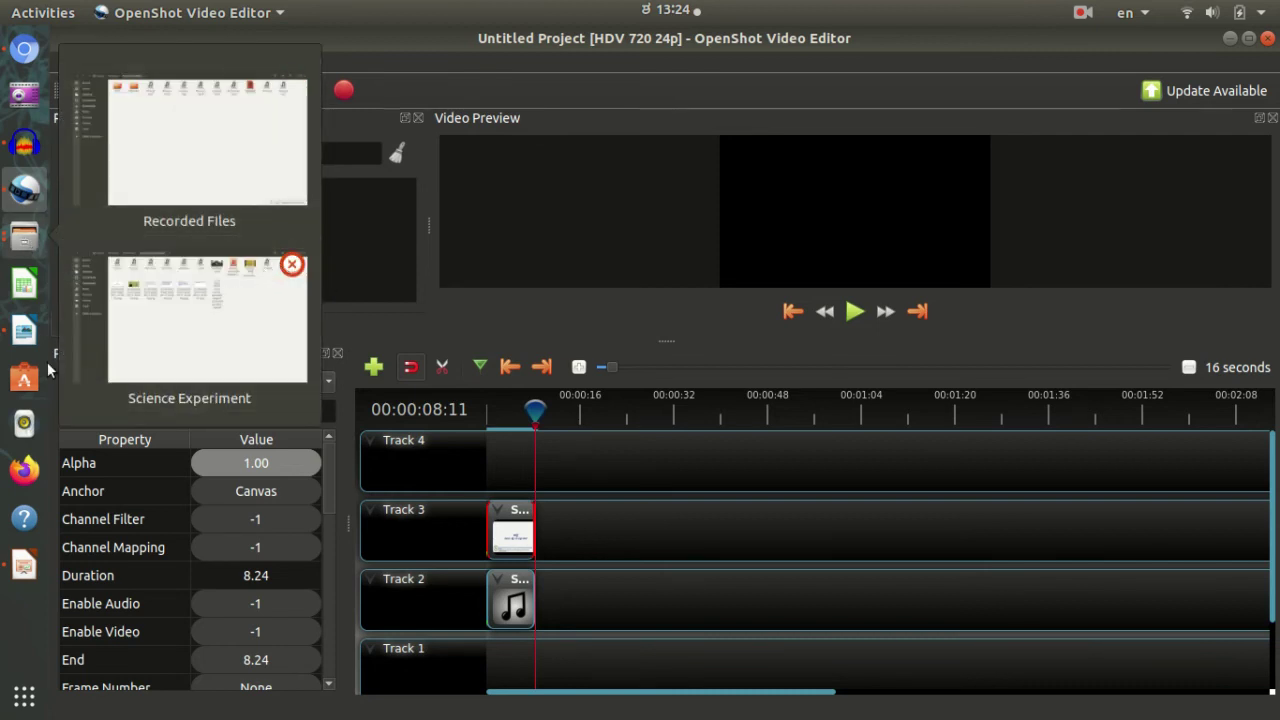
pyautogui.click(231, 314)
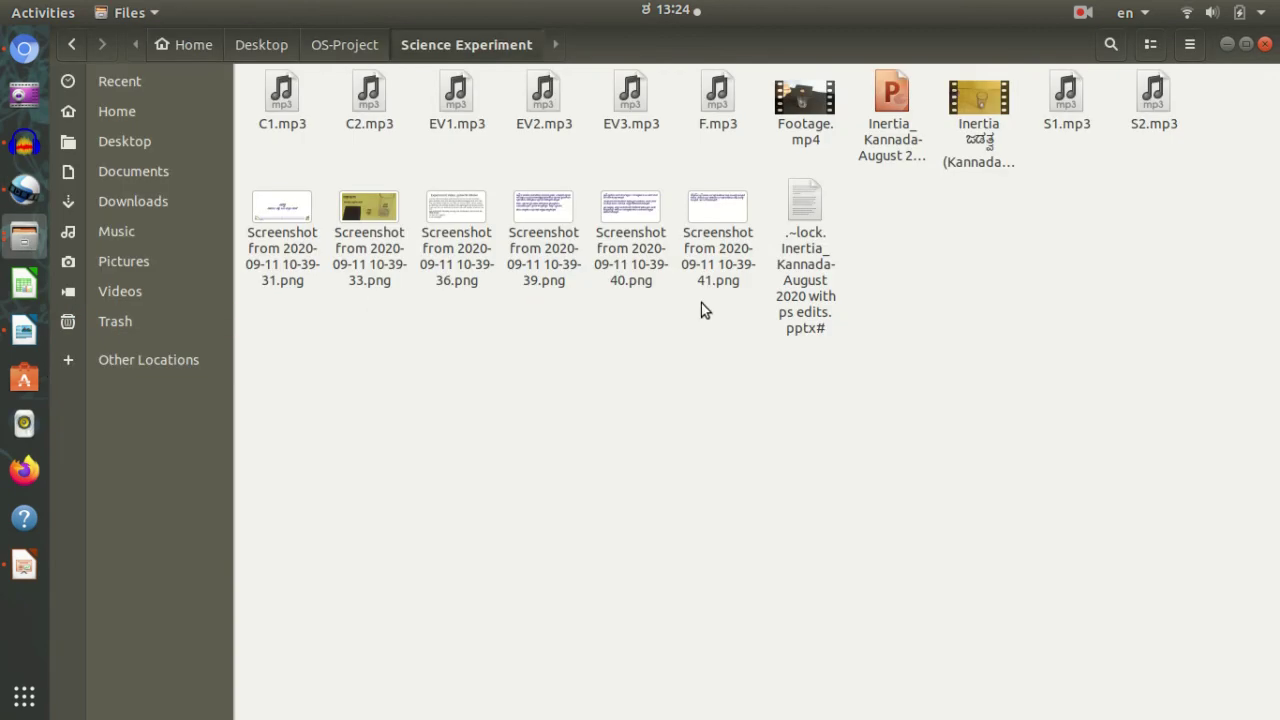
pyautogui.click(355, 225)
pyautogui.press('Return')
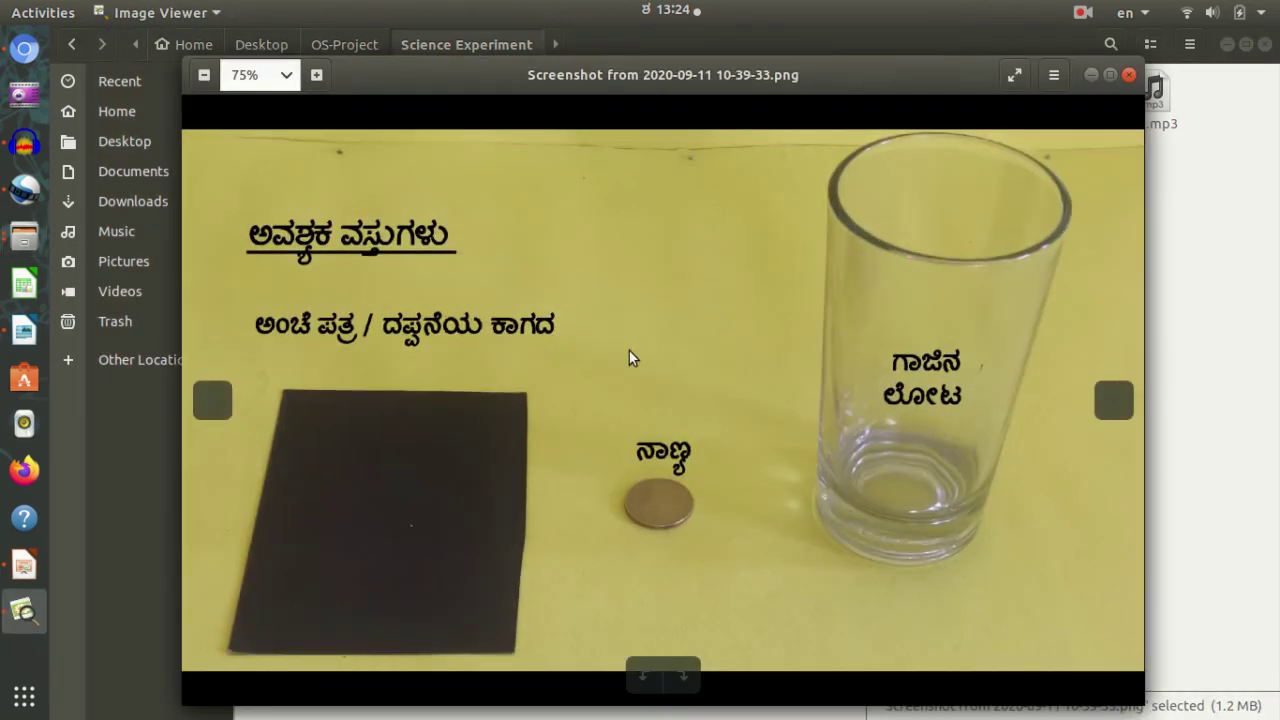
pyautogui.press('Escape')
pyautogui.doubleClick(451, 229)
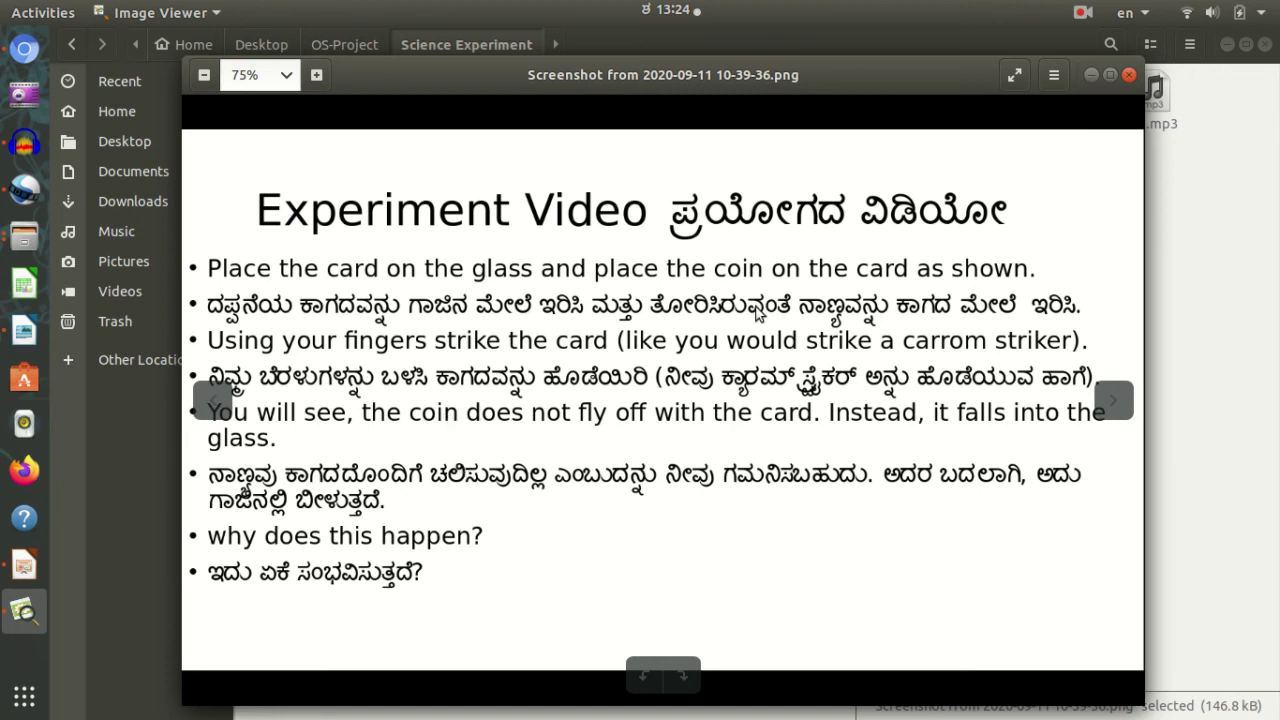
pyautogui.click(1130, 76)
pyautogui.click(918, 254)
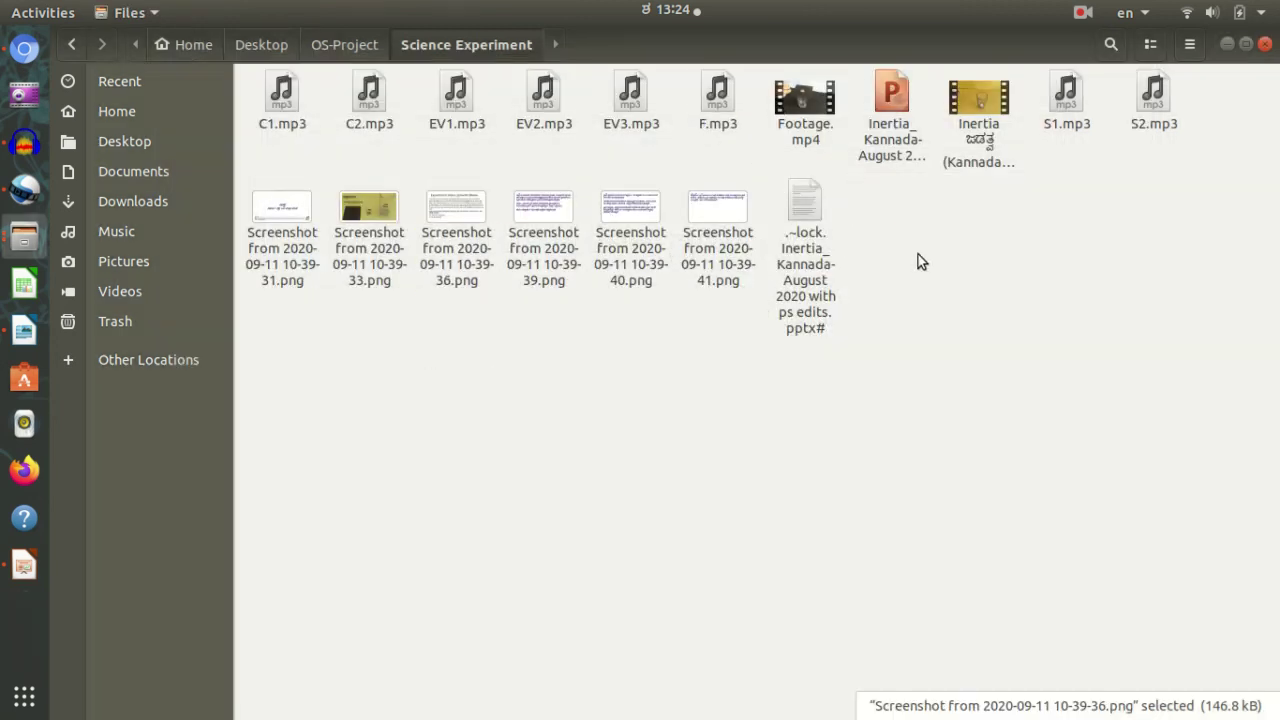
# Play the finished Inertia (Kannada) video from the Science Experiment folder to review the experiment section, then close the player
pyautogui.doubleClick(988, 103)
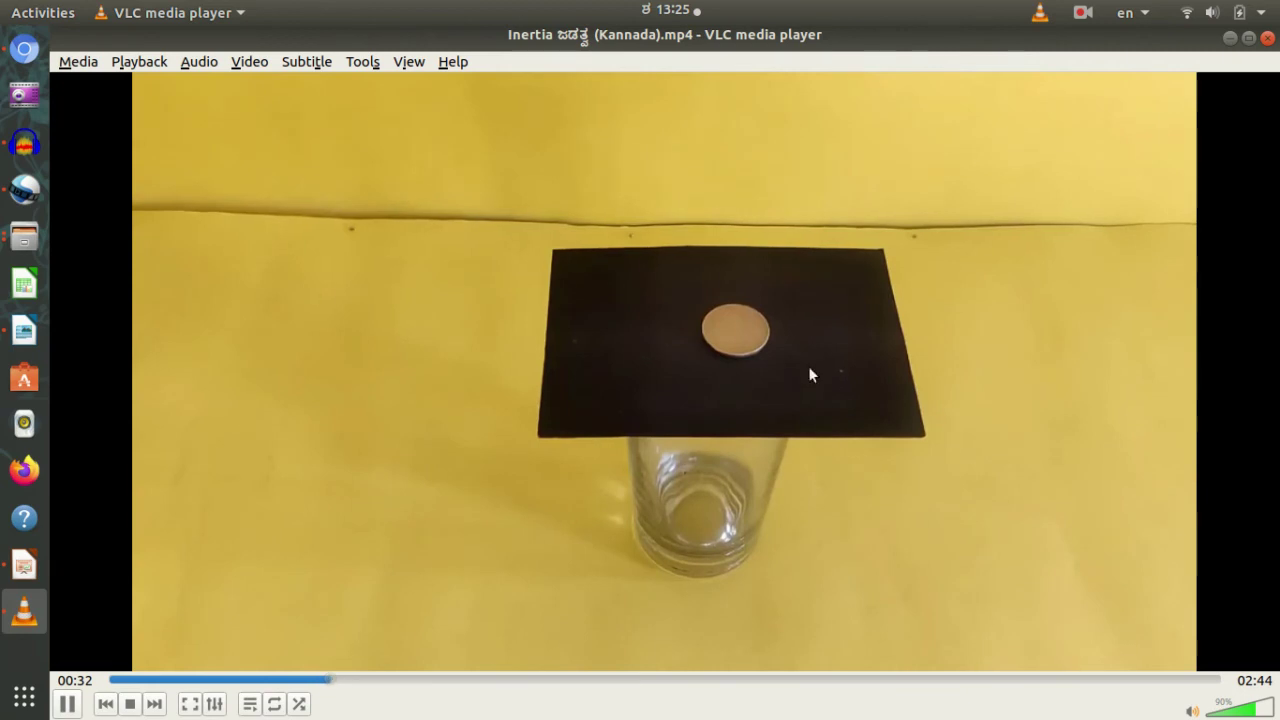
pyautogui.click(1268, 39)
pyautogui.click(520, 385)
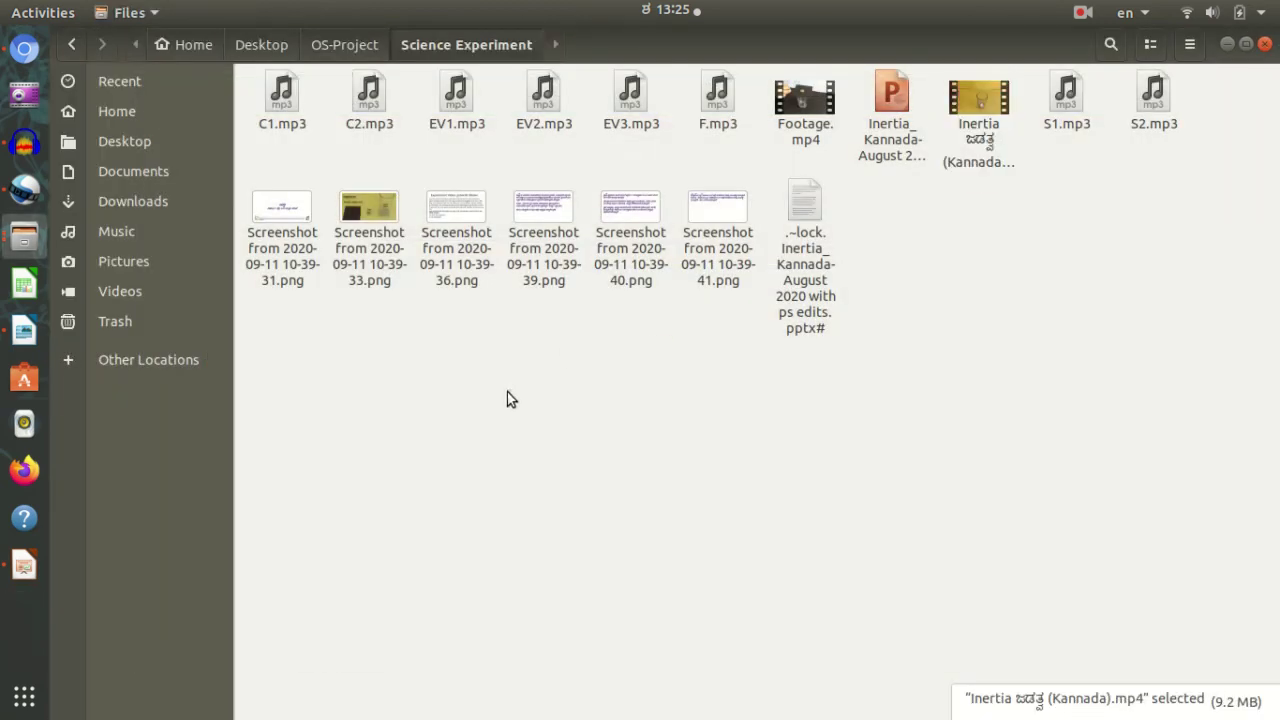
# Go to the Home folder in the Science Experiment file window and open the OS-L3.osp project
pyautogui.click(25, 245)
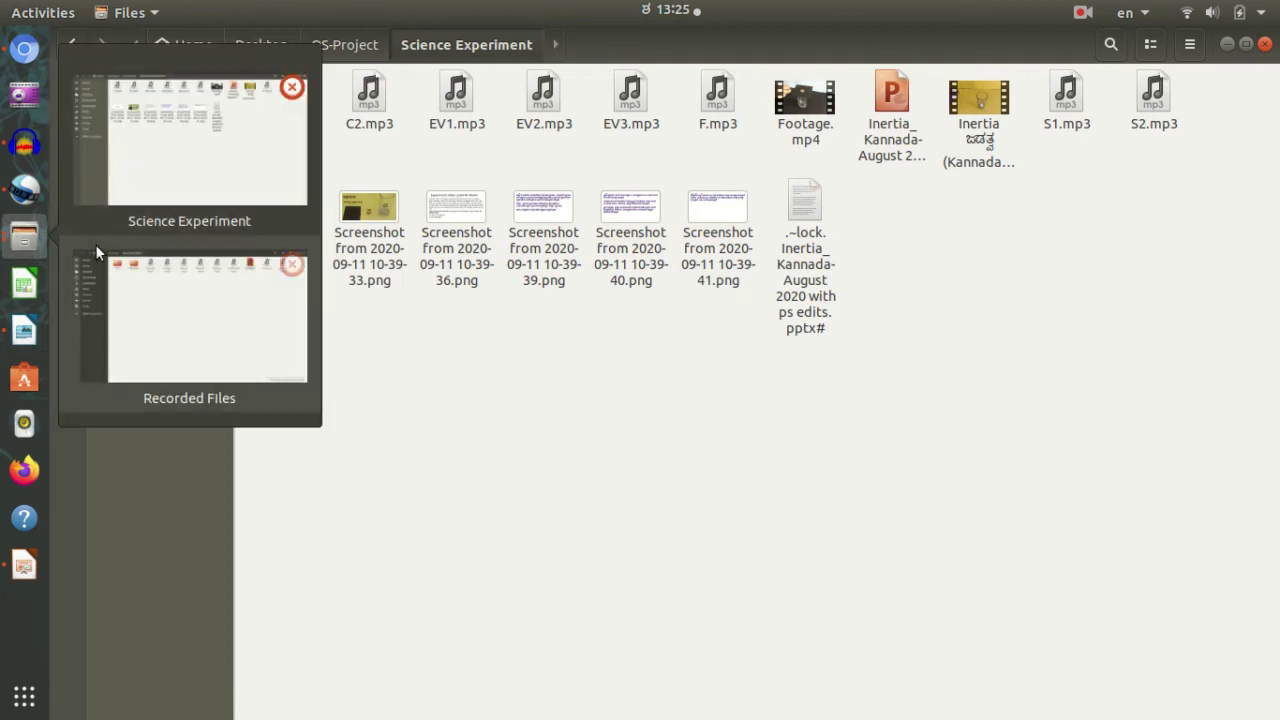
pyautogui.click(224, 130)
pyautogui.click(116, 111)
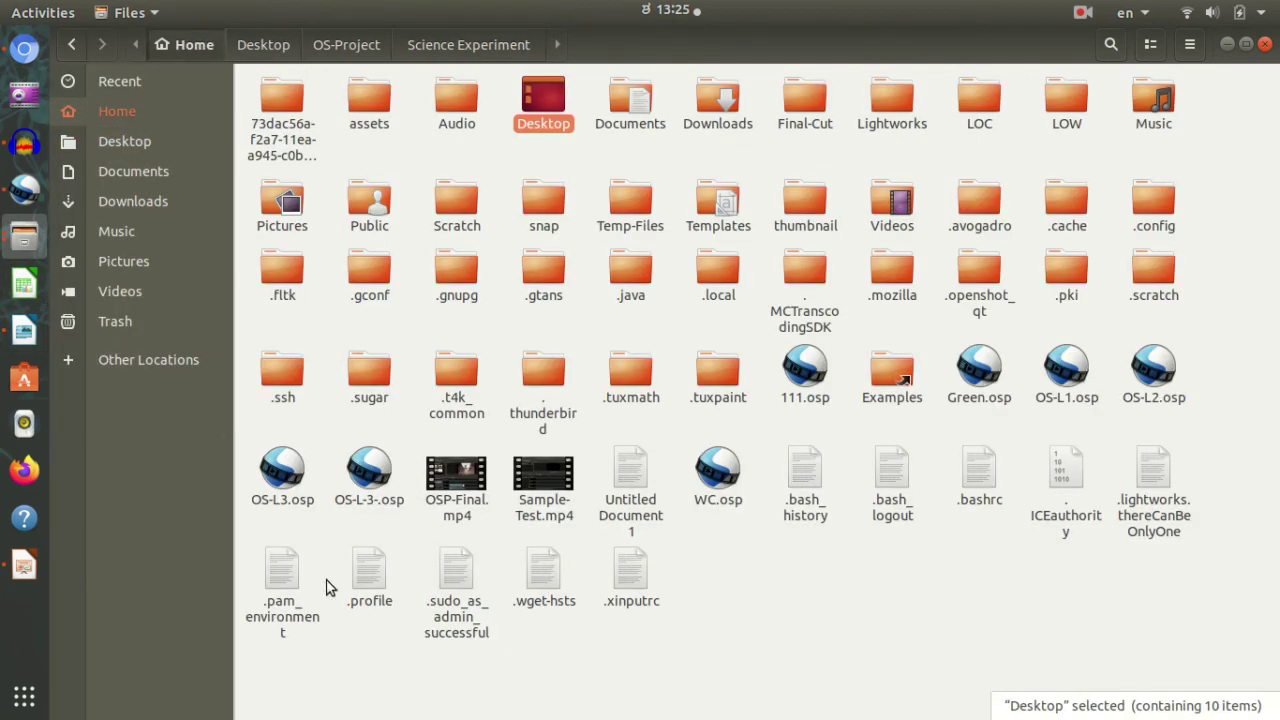
pyautogui.click(285, 488)
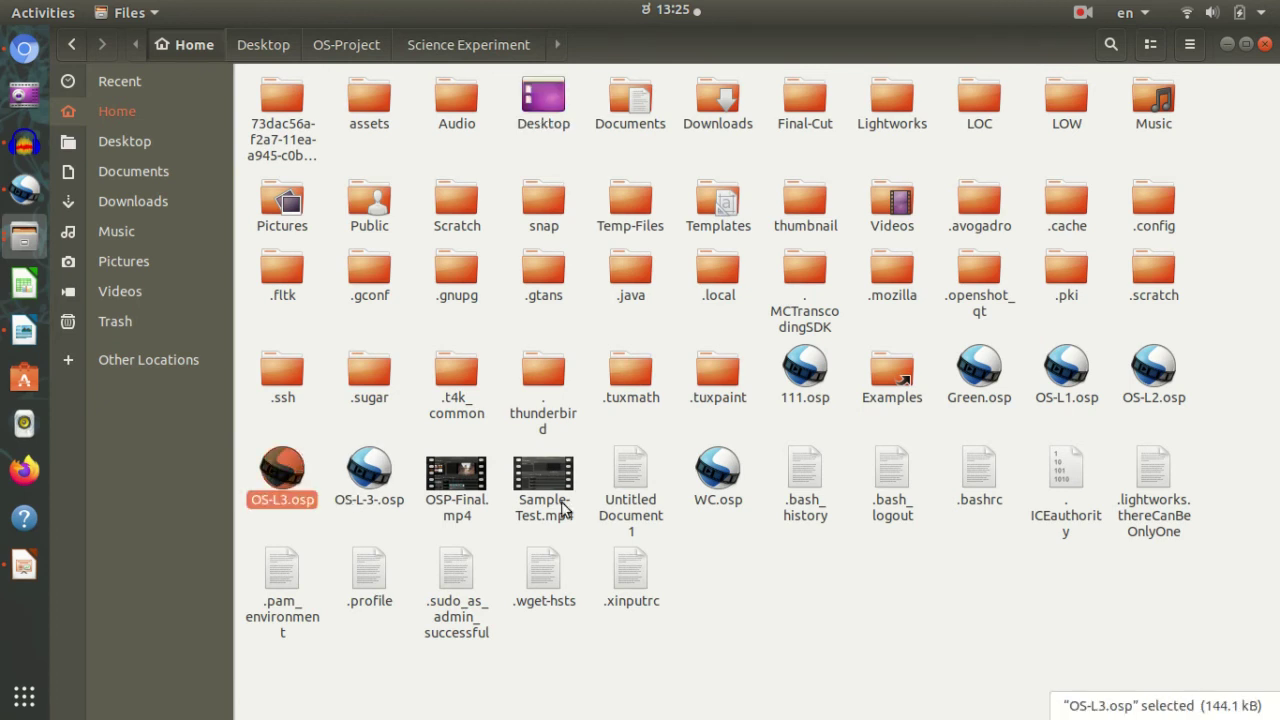
pyautogui.press('Return')
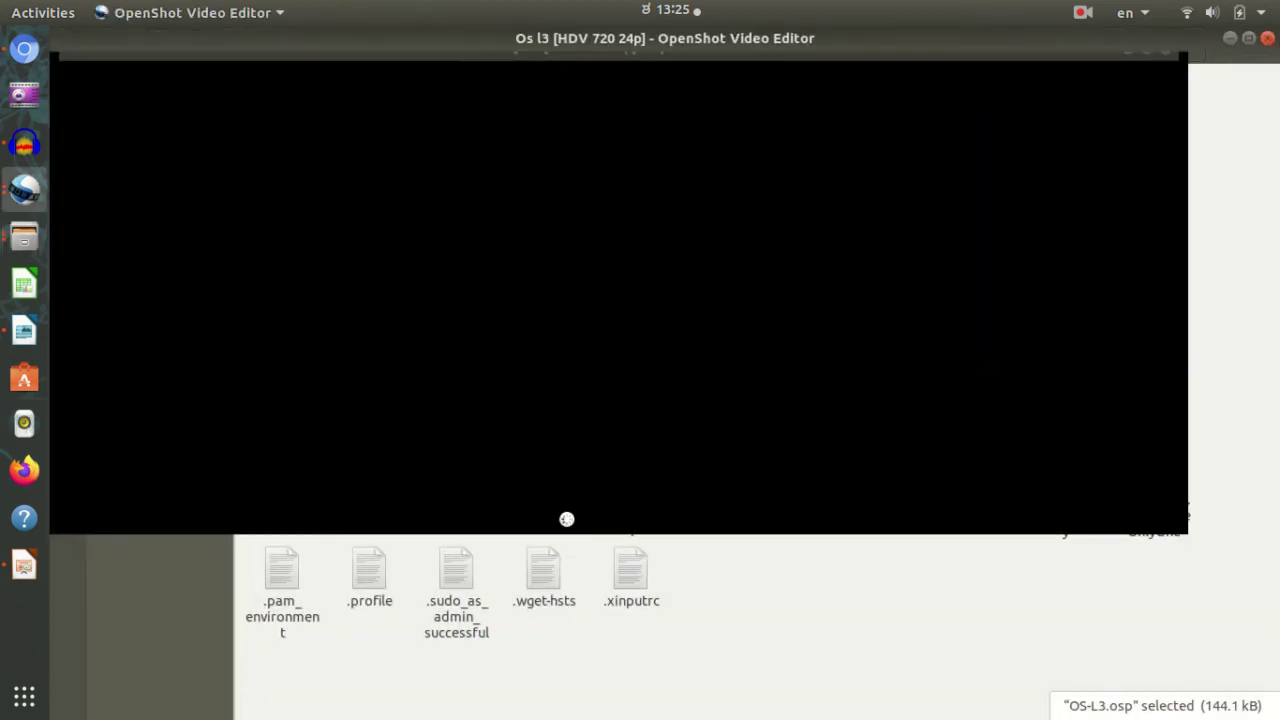
# Return to the Home folder and open the OS-L2.osp project to check its timeline
pyautogui.hotkey('alt', 'Tab')
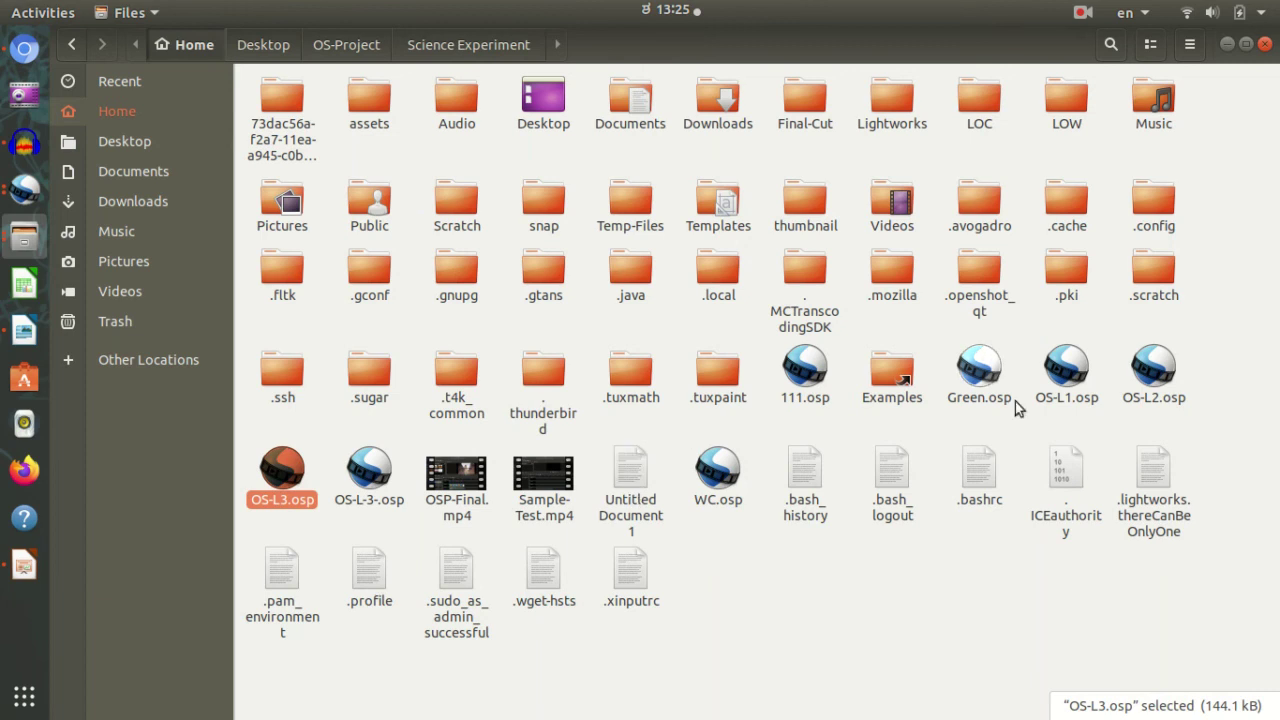
pyautogui.click(1153, 375)
pyautogui.press('Return')
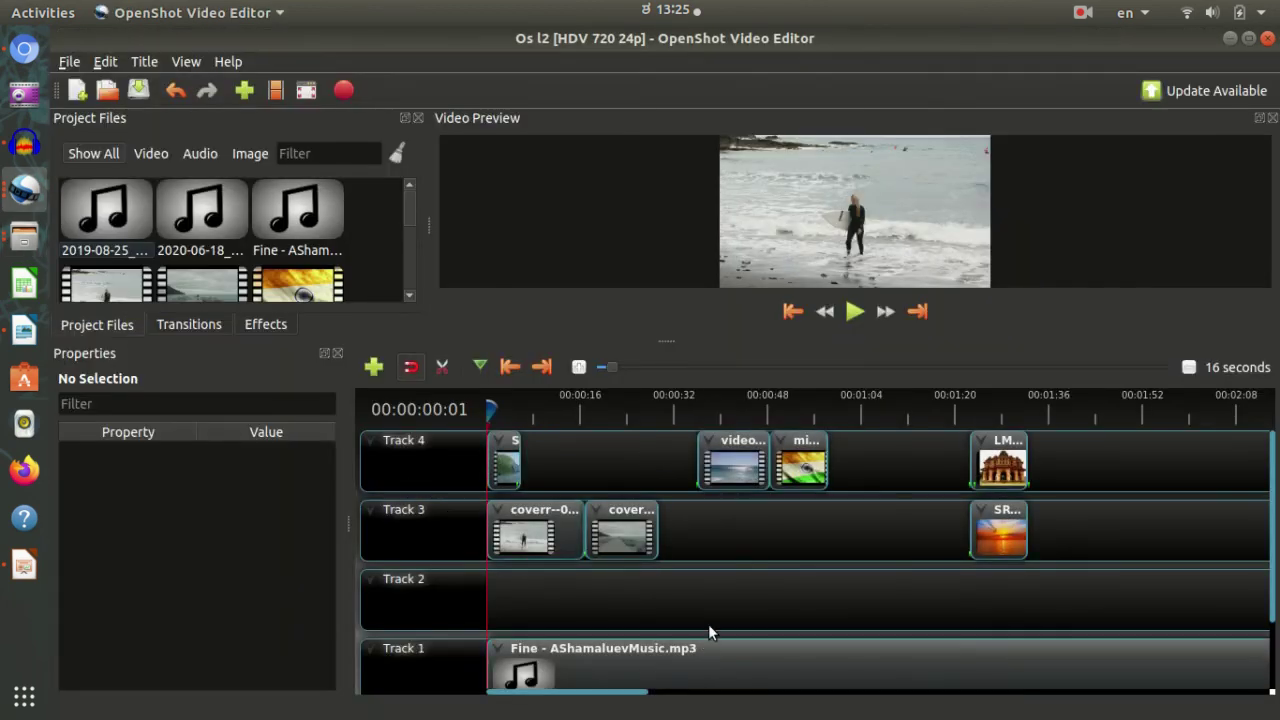
pyautogui.hotkey('alt', 'Tab')
# Open the OS-L-3-.osp project from the Home folder and bring its OpenShot window to the front
pyautogui.click(369, 472)
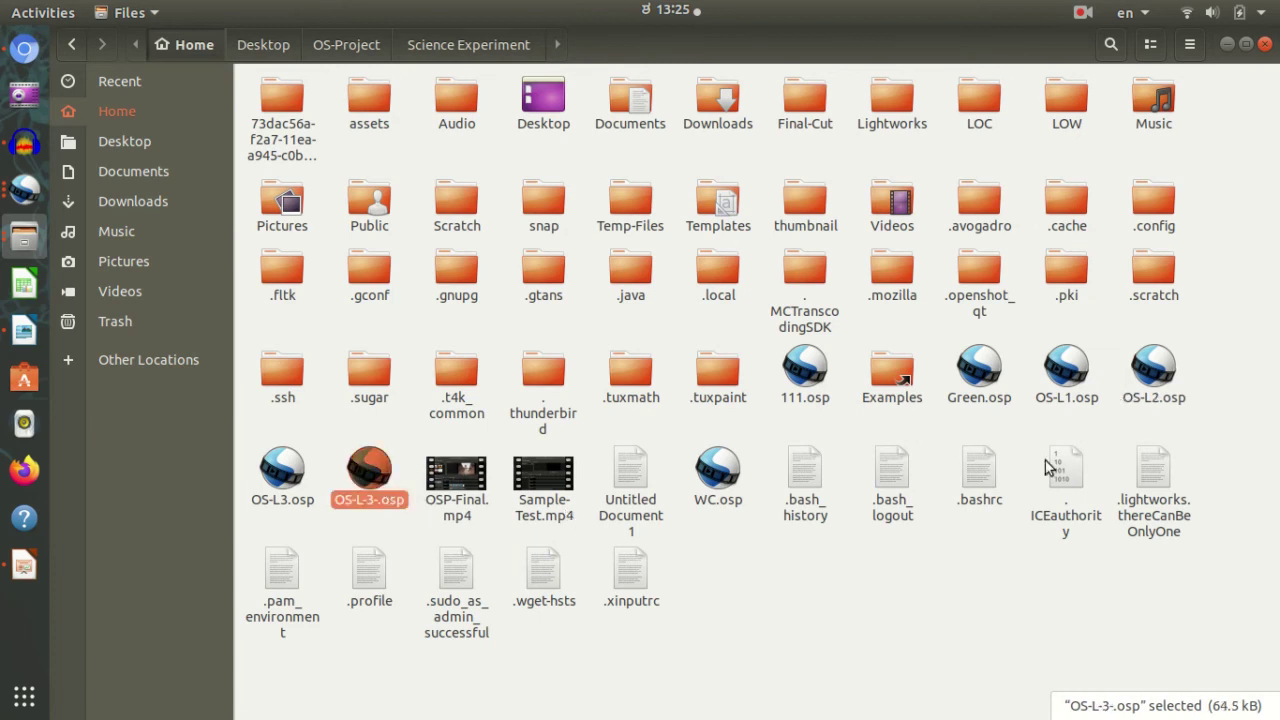
pyautogui.click(978, 365)
pyautogui.click(1066, 400)
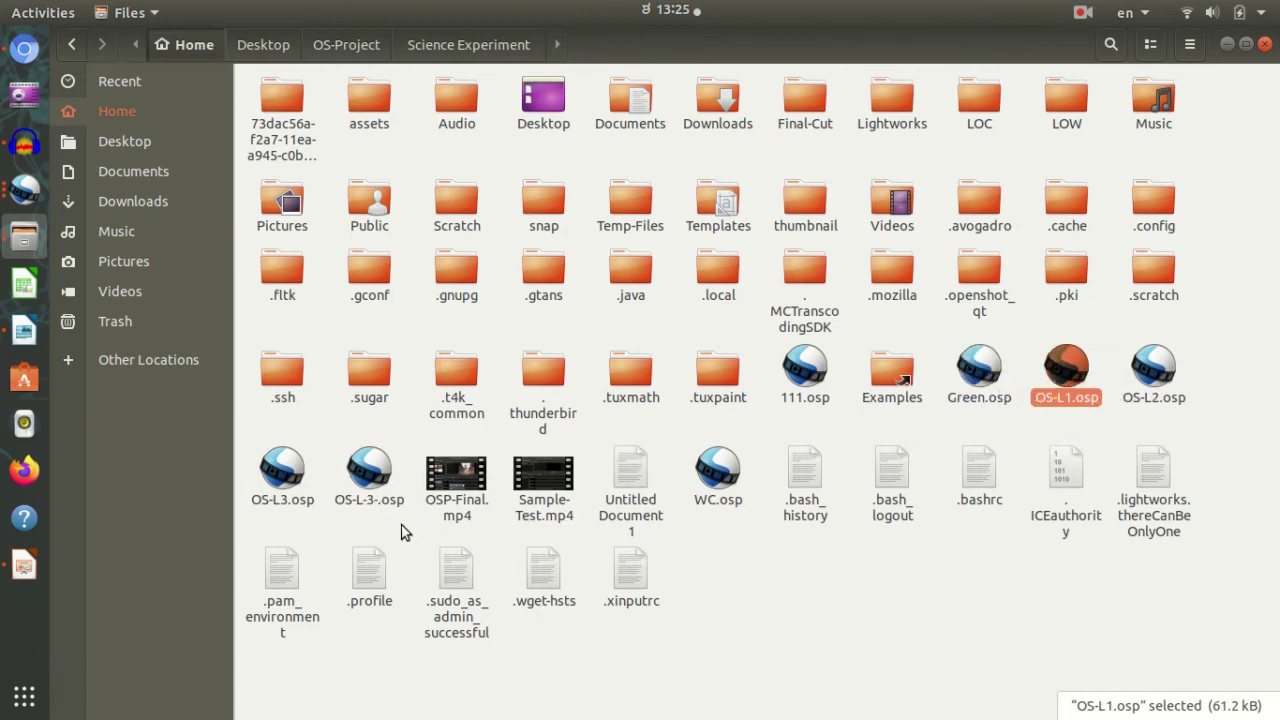
pyautogui.click(374, 495)
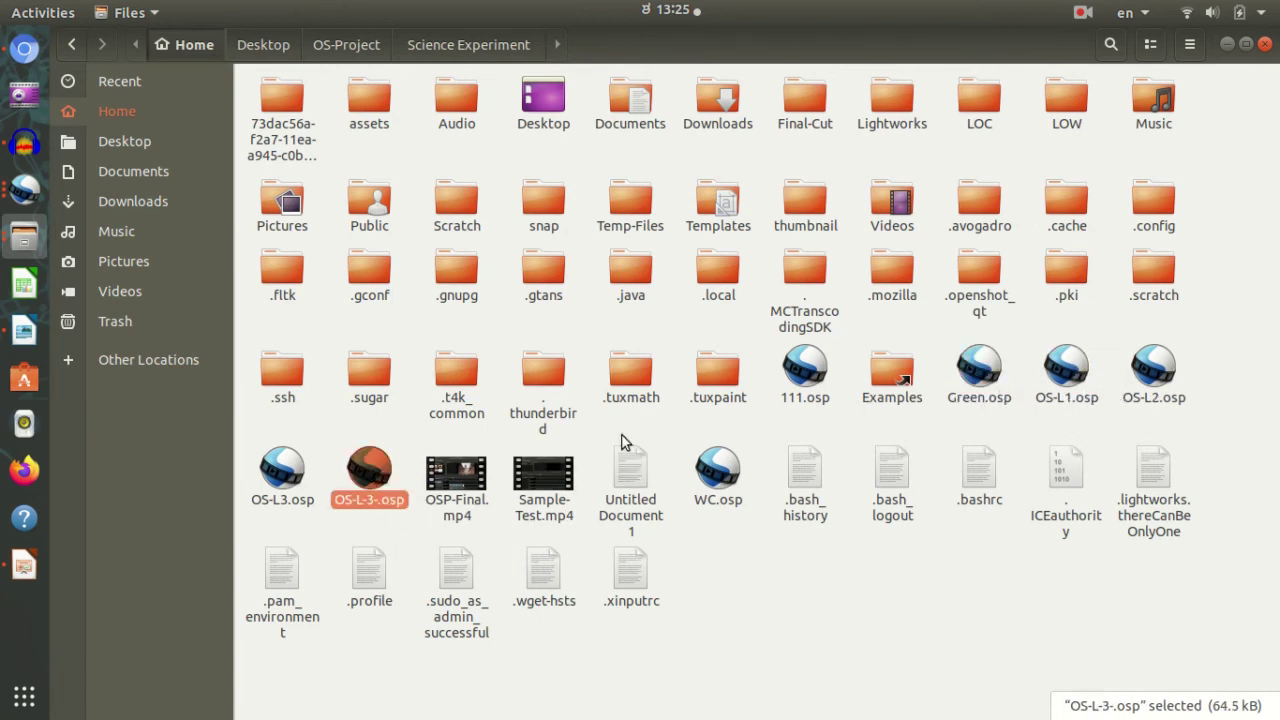
pyautogui.hotkey('alt', 'Tab')
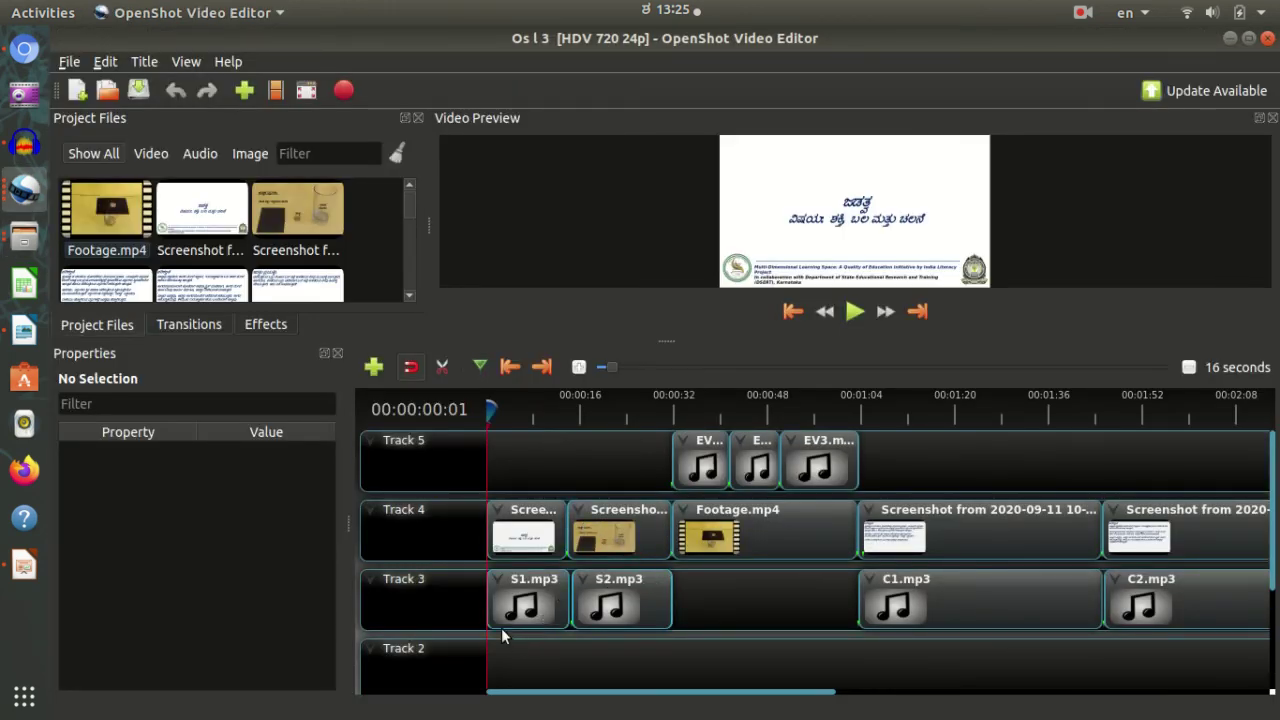
# Examine how the slide narration, the EV1 to EV3 audio clips and Footage.mp4 are arranged across Tracks 3 to 5
pyautogui.click(524, 600)
pyautogui.click(709, 463)
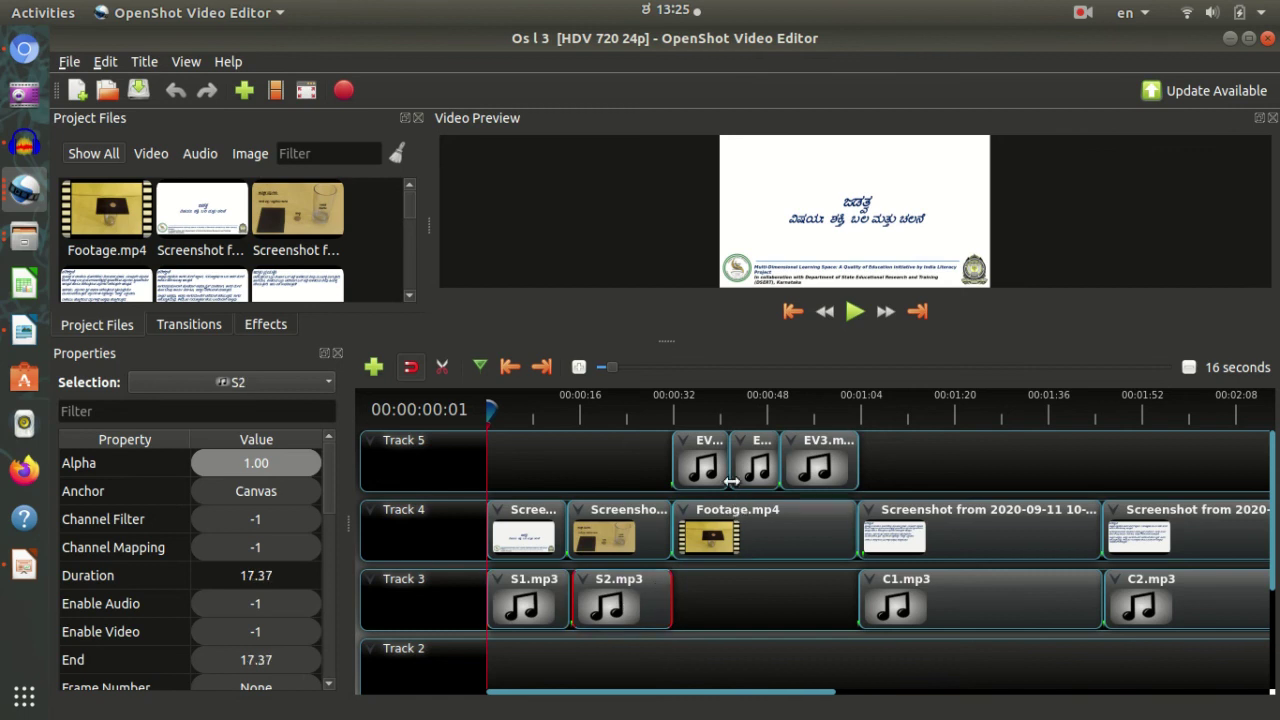
pyautogui.click(757, 463)
pyautogui.click(818, 462)
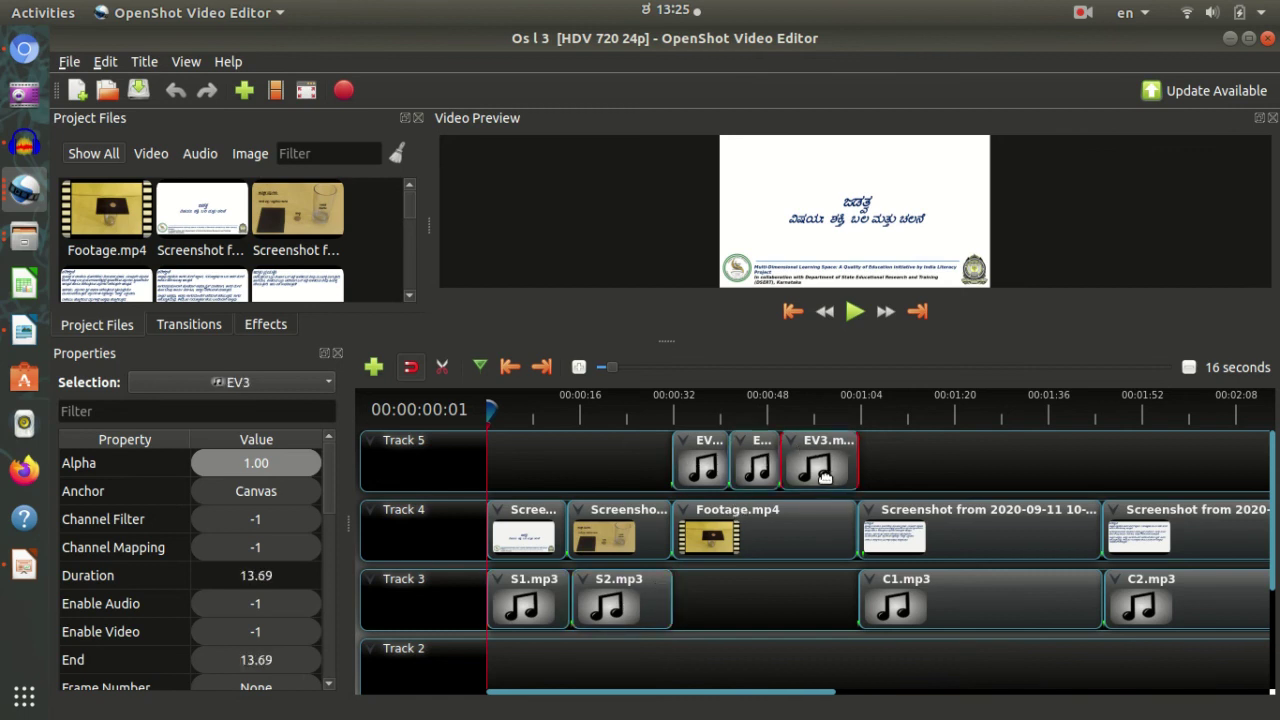
pyautogui.click(760, 545)
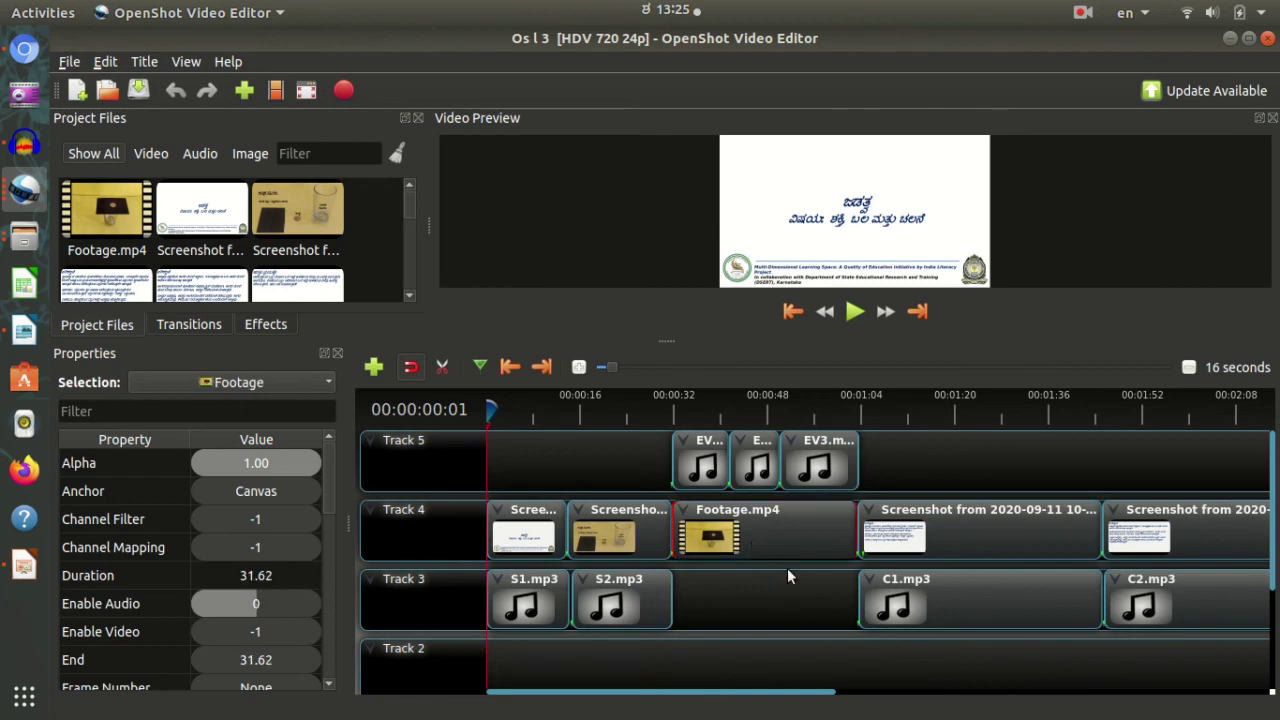
# Play the timeline briefly from the start of Footage.mp4 to check the footage with the EV1 narration
pyautogui.click(681, 408)
pyautogui.press('space')
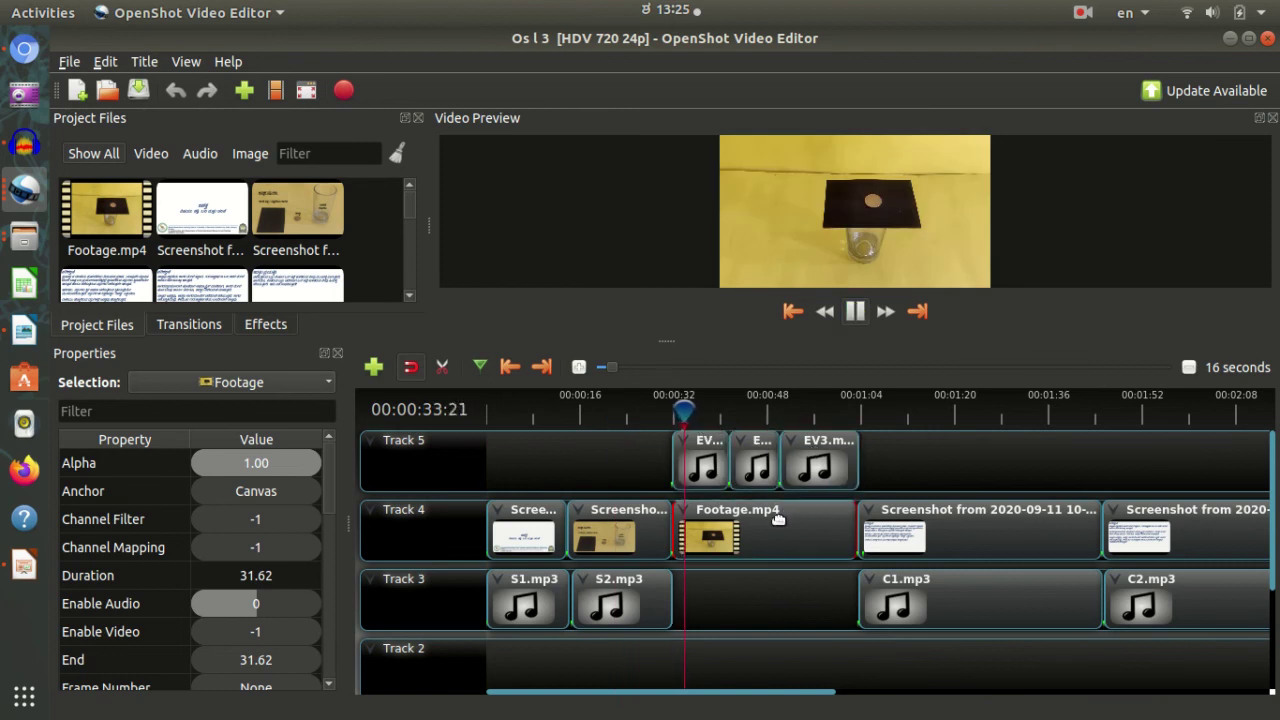
pyautogui.press('space')
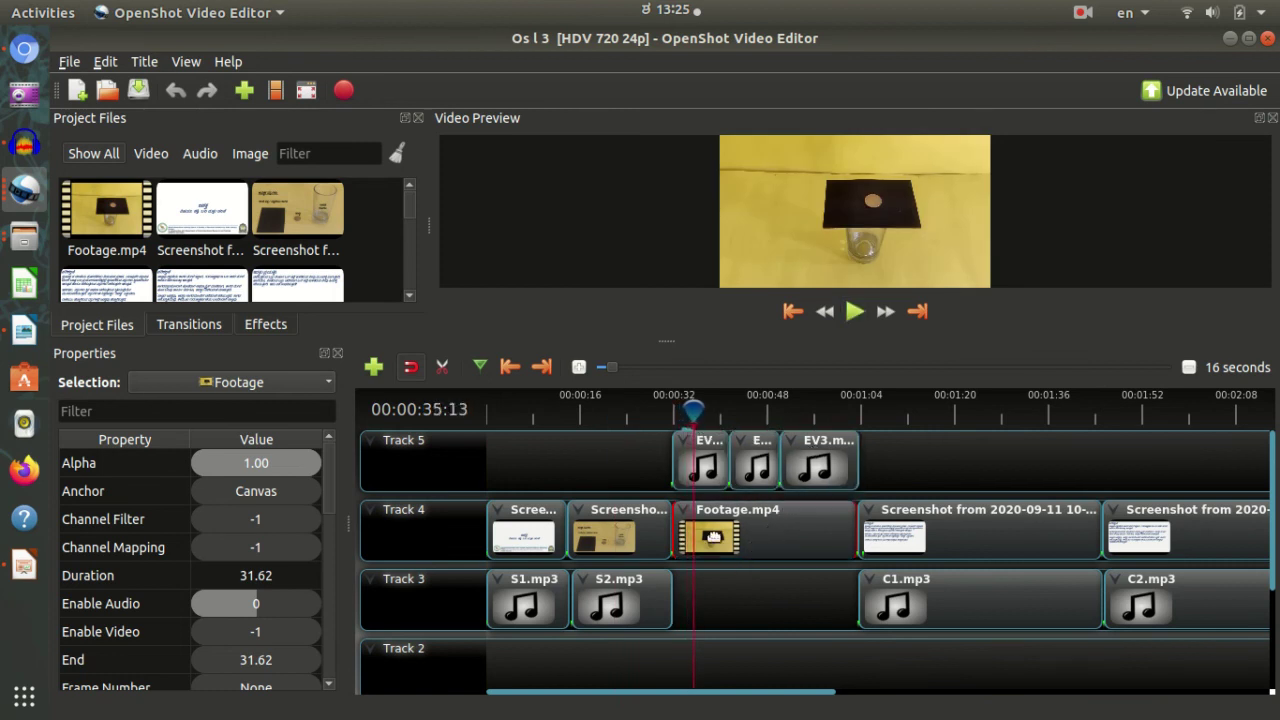